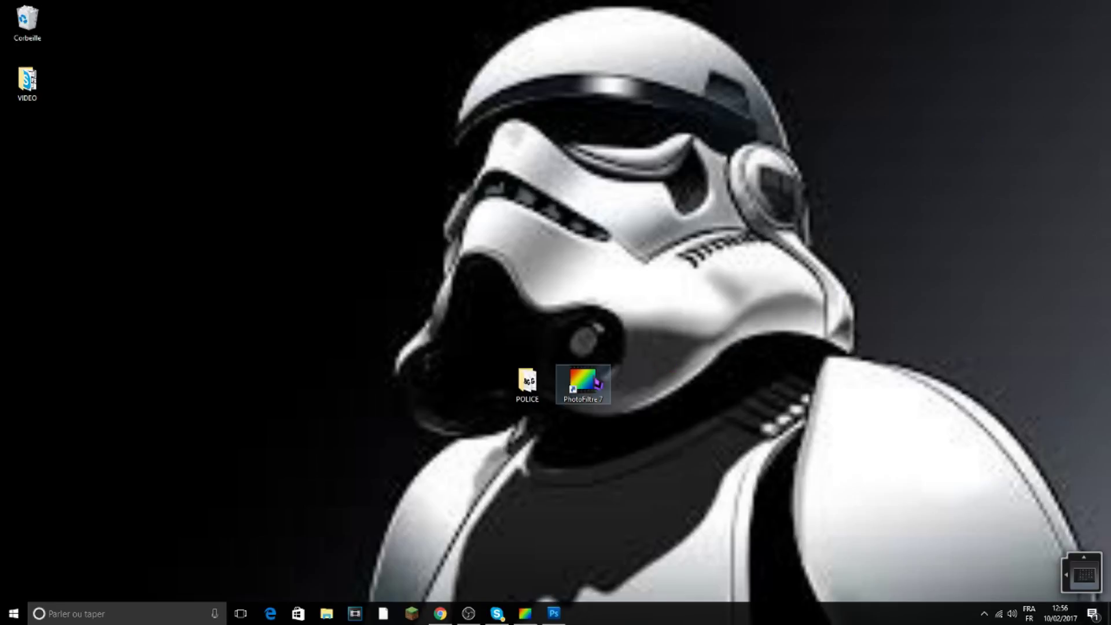
# - Open the POLICE folder on the desktop, check the available actions for the ObelixProB-cyr font file, and close the folder
pyautogui.moveTo(578, 390)
pyautogui.mouseDown()
pyautogui.moveTo(604, 420)
pyautogui.moveTo(584, 399)
pyautogui.moveTo(650, 439)
pyautogui.moveTo(592, 394)
pyautogui.moveTo(577, 409)
pyautogui.mouseUp()
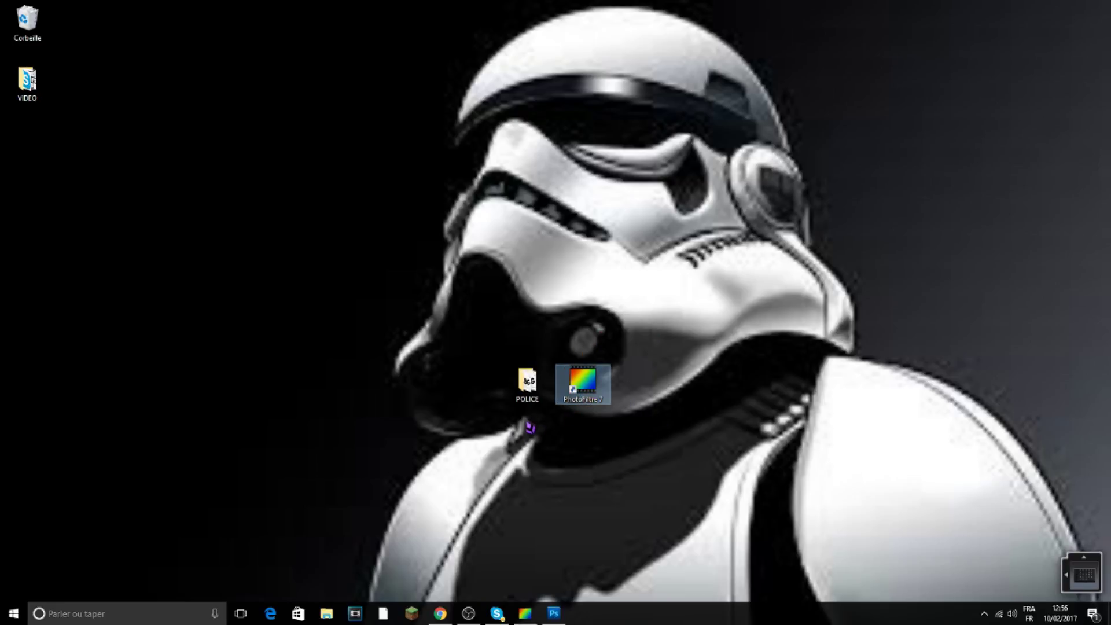
pyautogui.doubleClick(527, 385)
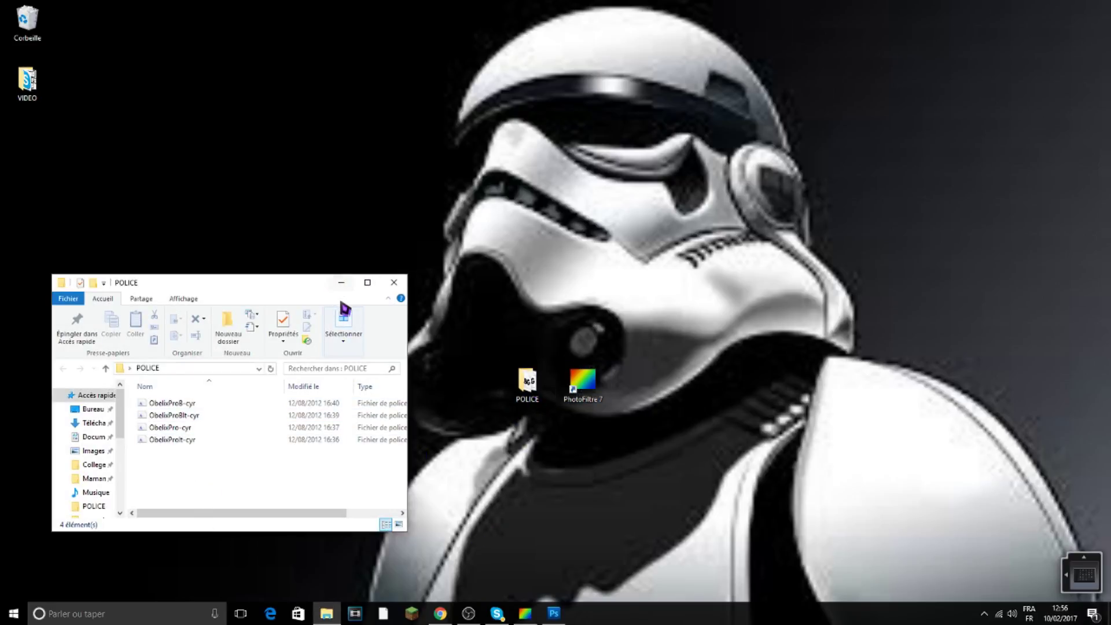
pyautogui.rightClick(190, 405)
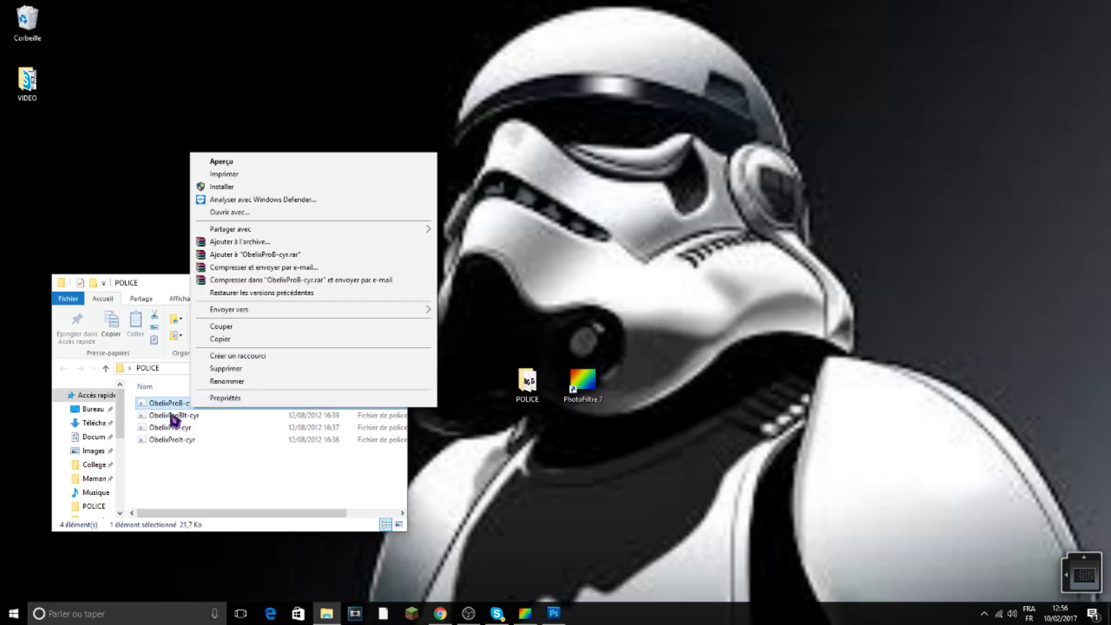
pyautogui.click(710, 68)
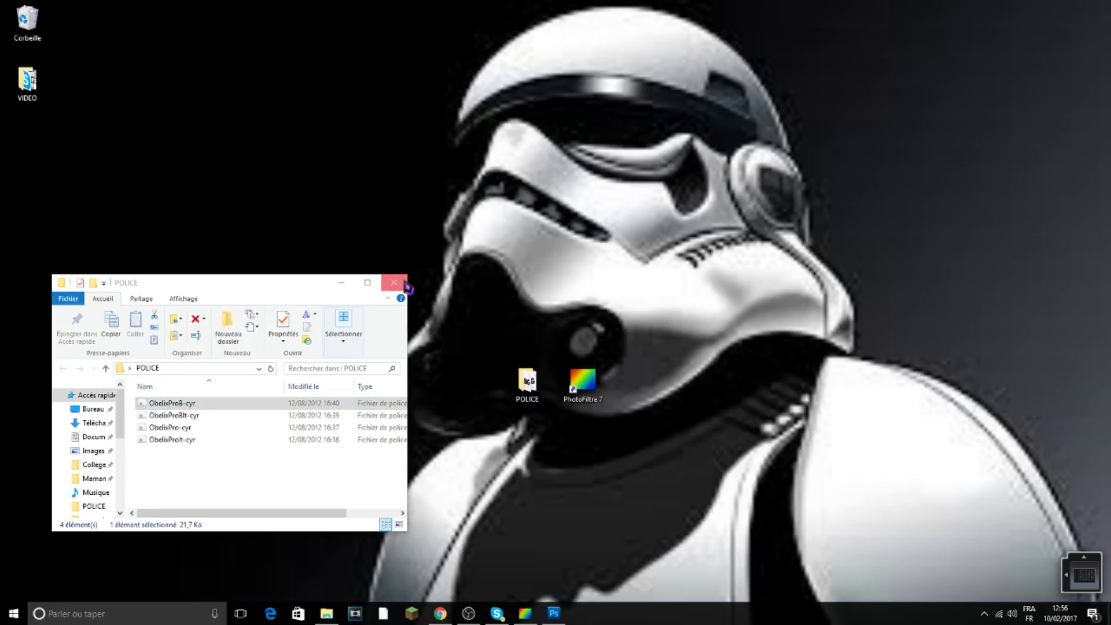
pyautogui.click(394, 282)
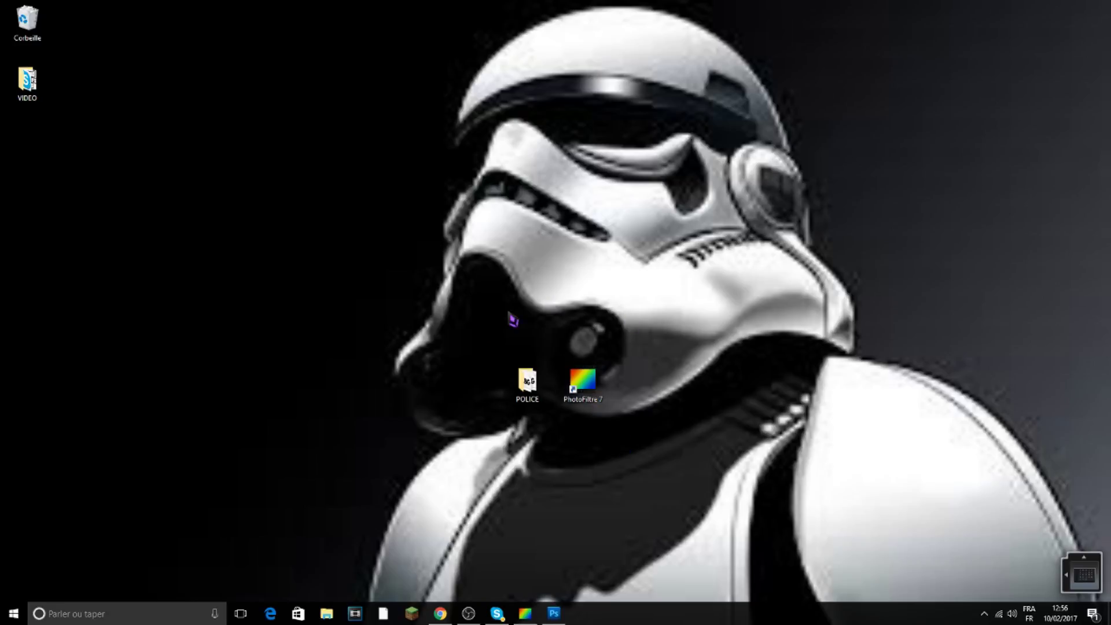
pyautogui.moveTo(546, 277); pyautogui.dragTo(402, 382)
pyautogui.click(612, 334)
pyautogui.moveTo(810, 316); pyautogui.dragTo(447, 261)
pyautogui.moveTo(741, 299); pyautogui.dragTo(292, 341)
# - Switch to PhotoFiltre 7 and resize the YouTube logo's image window so the whole logo fits
pyautogui.click(533, 614)
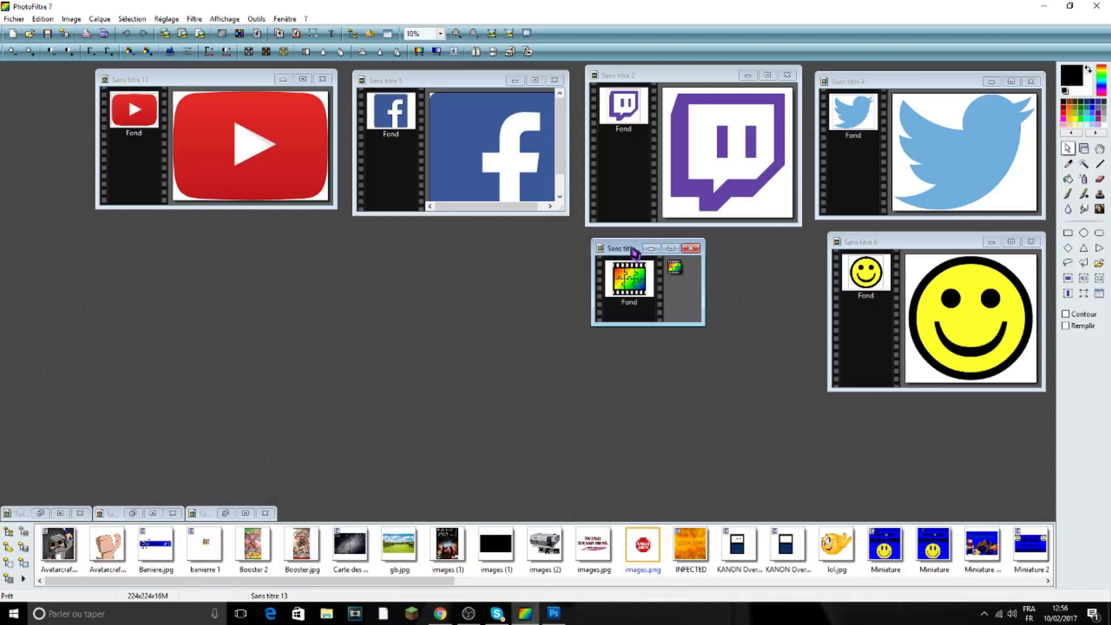
pyautogui.moveTo(634, 252); pyautogui.dragTo(321, 249)
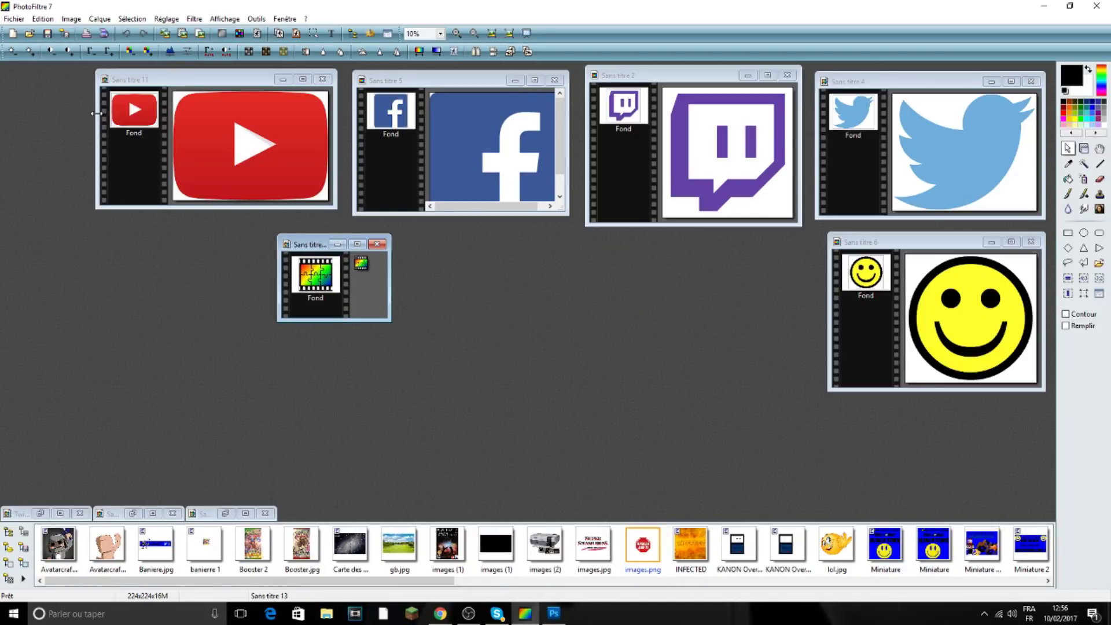
pyautogui.moveTo(96, 113); pyautogui.dragTo(226, 114)
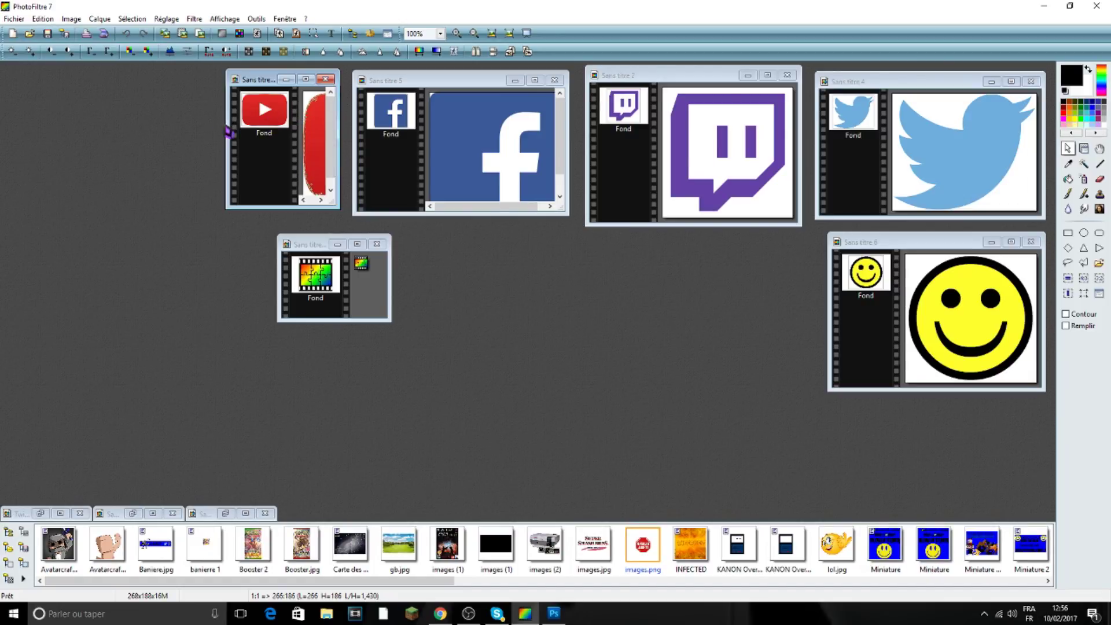
pyautogui.moveTo(226, 123); pyautogui.dragTo(153, 123)
pyautogui.moveTo(340, 130); pyautogui.dragTo(375, 134)
pyautogui.moveTo(249, 79); pyautogui.dragTo(125, 73)
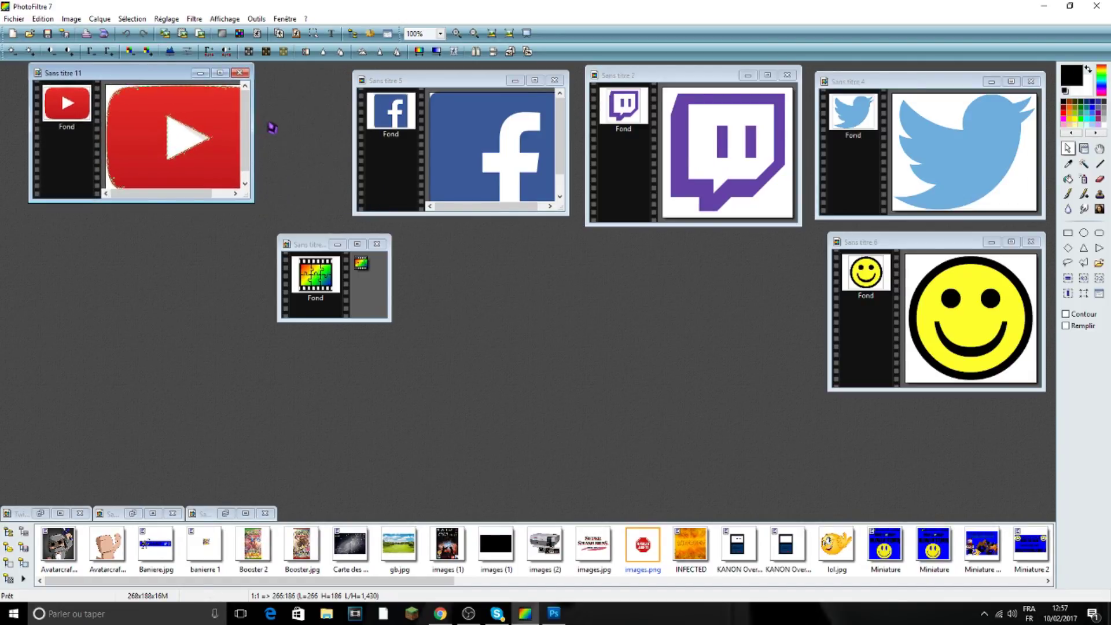
pyautogui.moveTo(253, 125); pyautogui.dragTo(297, 120)
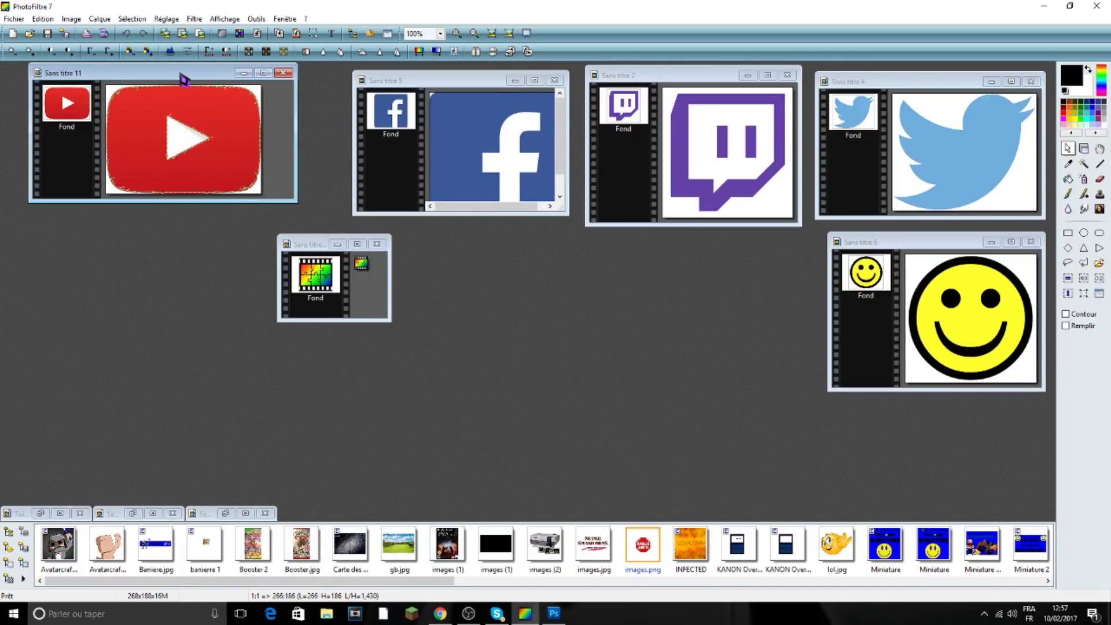
# - Line up the YouTube, Facebook, Twitch, Twitter and PhotoFiltre logo windows in one row, with the smiley window below the last one
pyautogui.moveTo(181, 77); pyautogui.dragTo(149, 77)
pyautogui.moveTo(493, 86); pyautogui.dragTo(408, 78)
pyautogui.moveTo(654, 77); pyautogui.dragTo(555, 72)
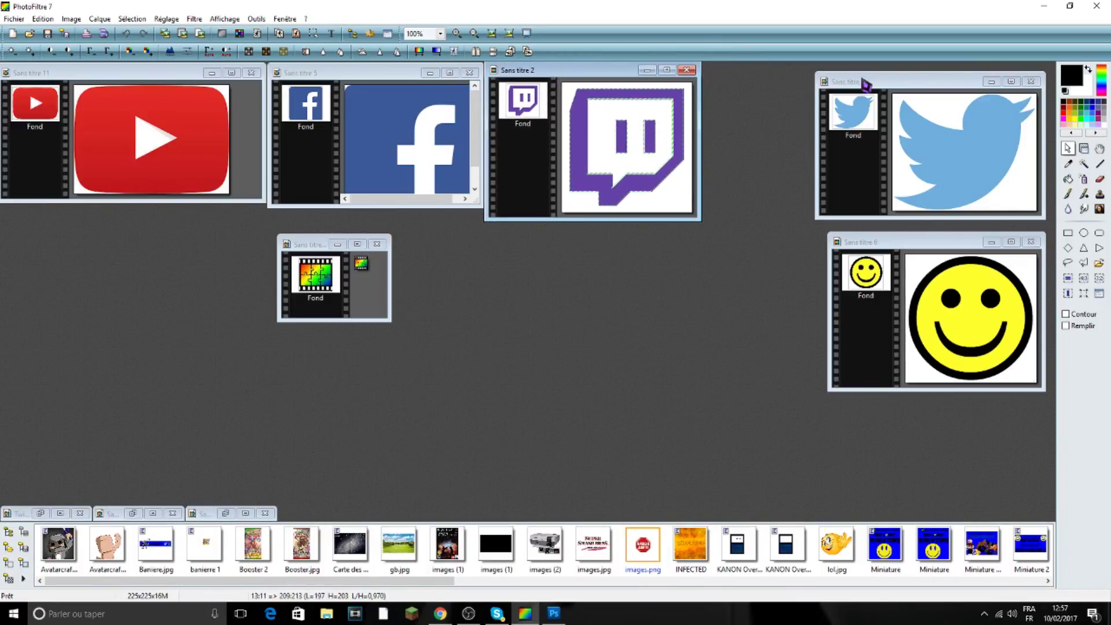
pyautogui.moveTo(874, 84); pyautogui.dragTo(761, 73)
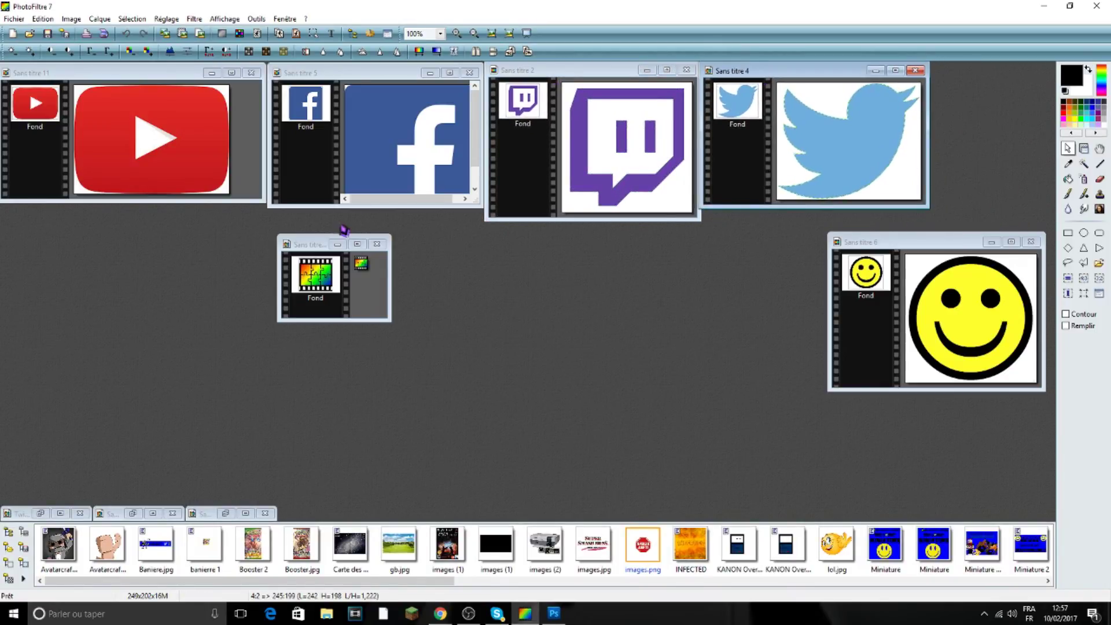
pyautogui.moveTo(307, 244); pyautogui.dragTo(957, 74)
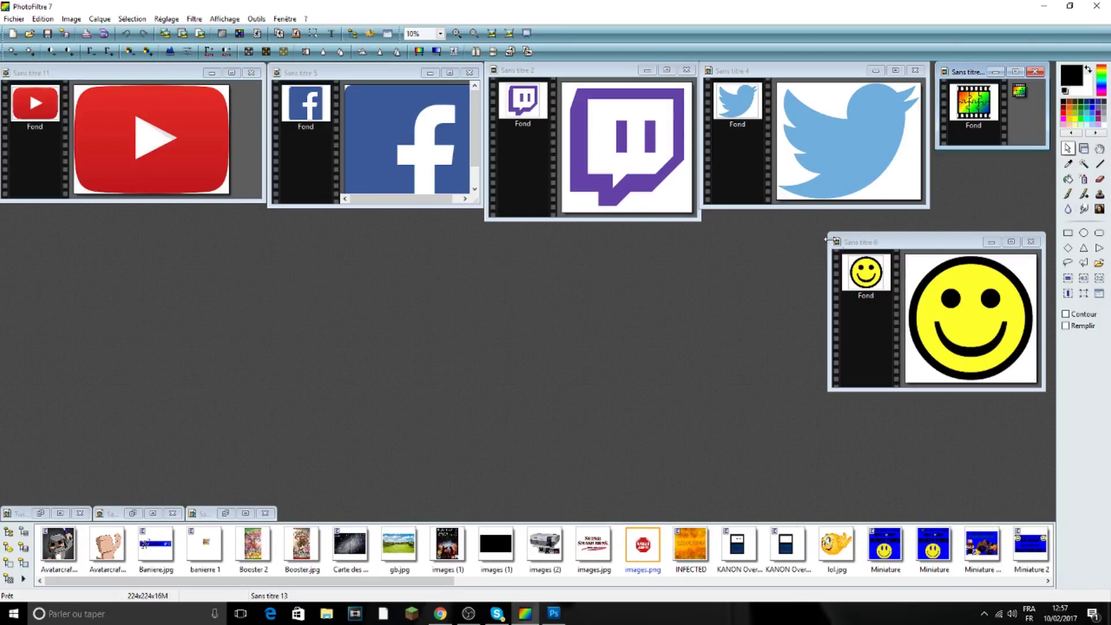
pyautogui.moveTo(828, 239); pyautogui.dragTo(958, 167)
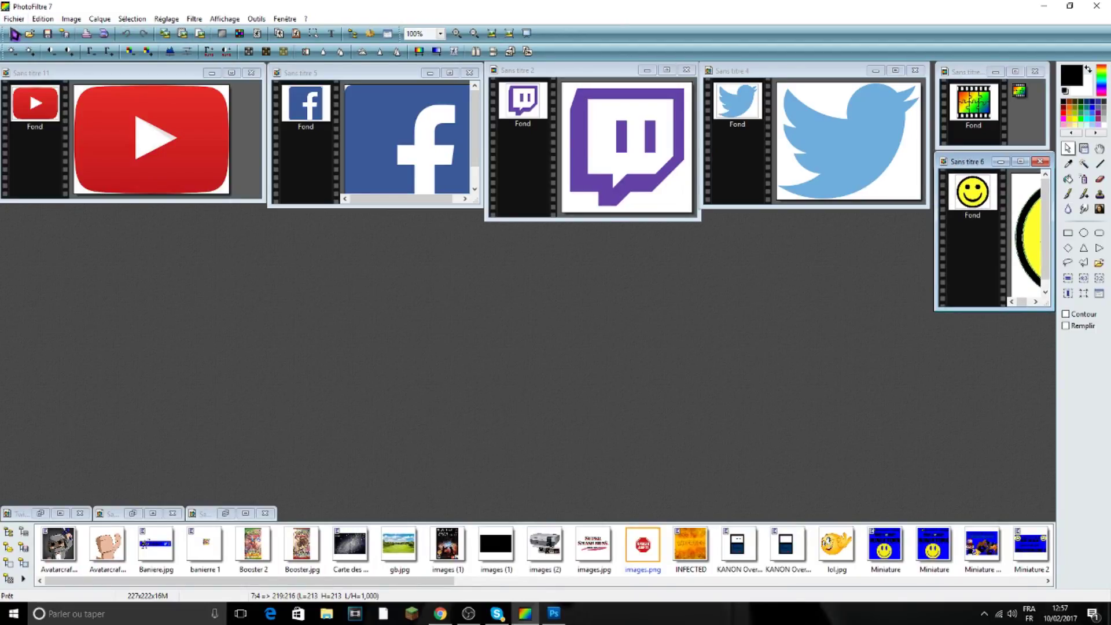
pyautogui.click(13, 20)
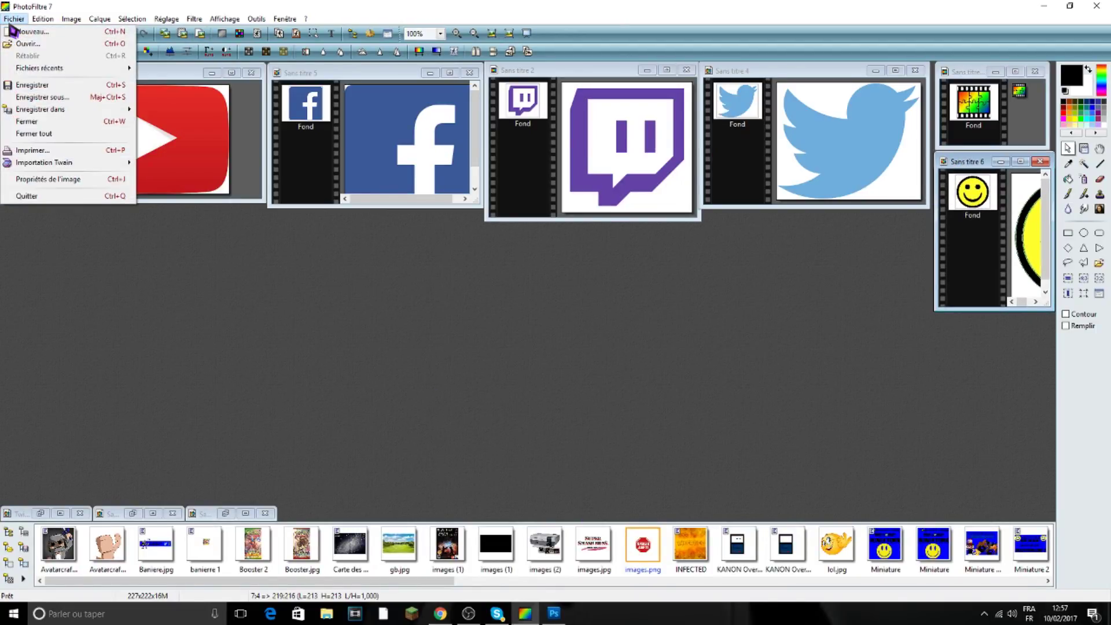
pyautogui.click(13, 31)
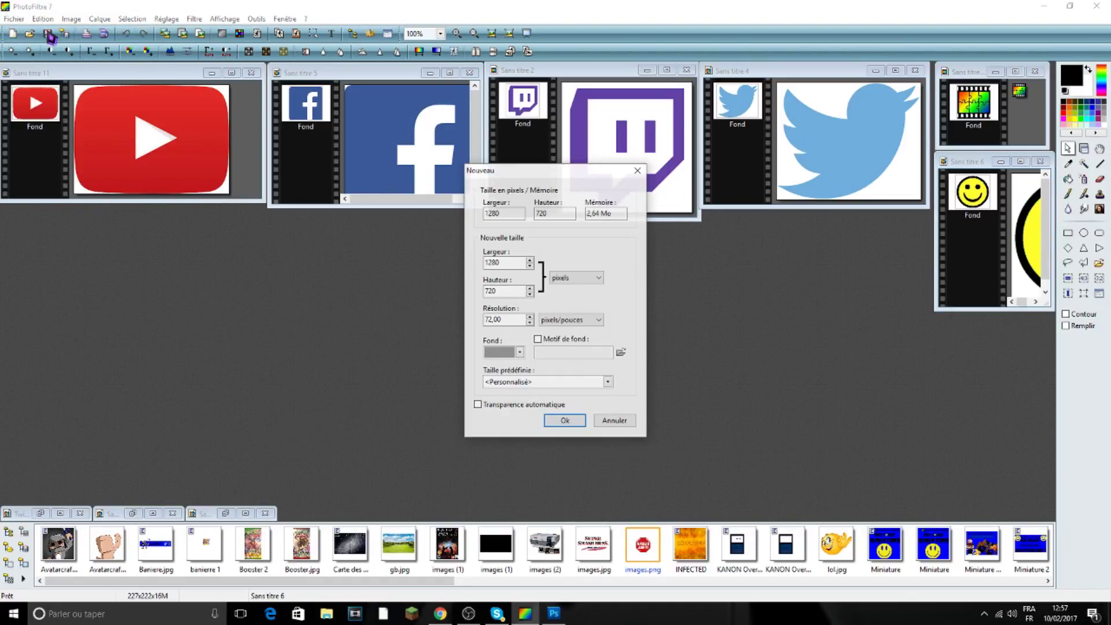
pyautogui.click(494, 261)
pyautogui.click(565, 420)
pyautogui.moveTo(557, 144); pyautogui.dragTo(640, 133)
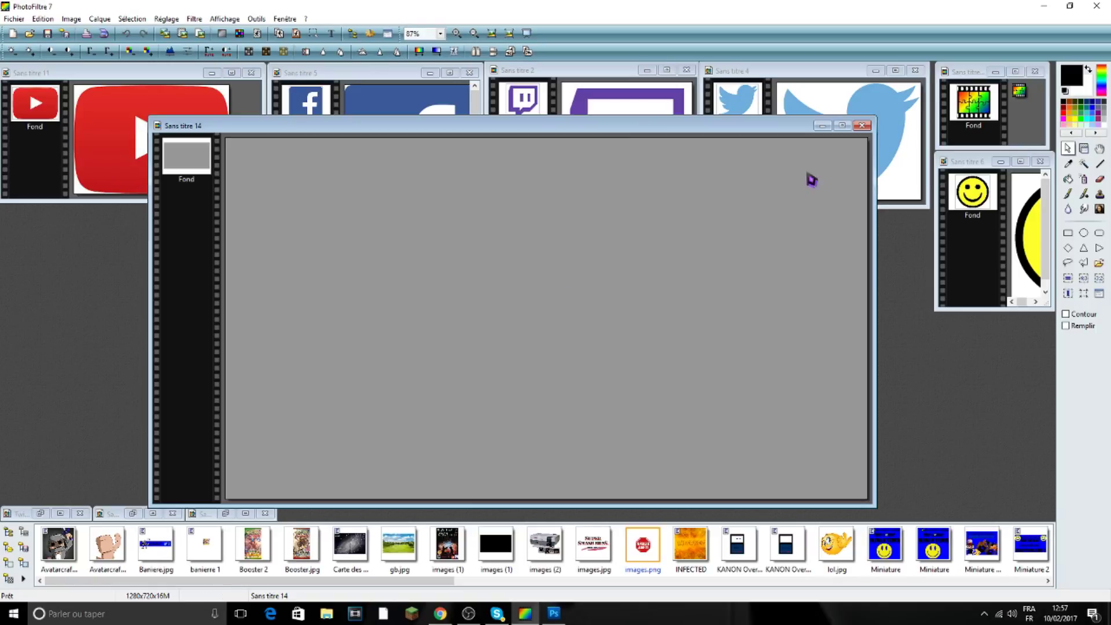
pyautogui.click(861, 126)
pyautogui.click(580, 340)
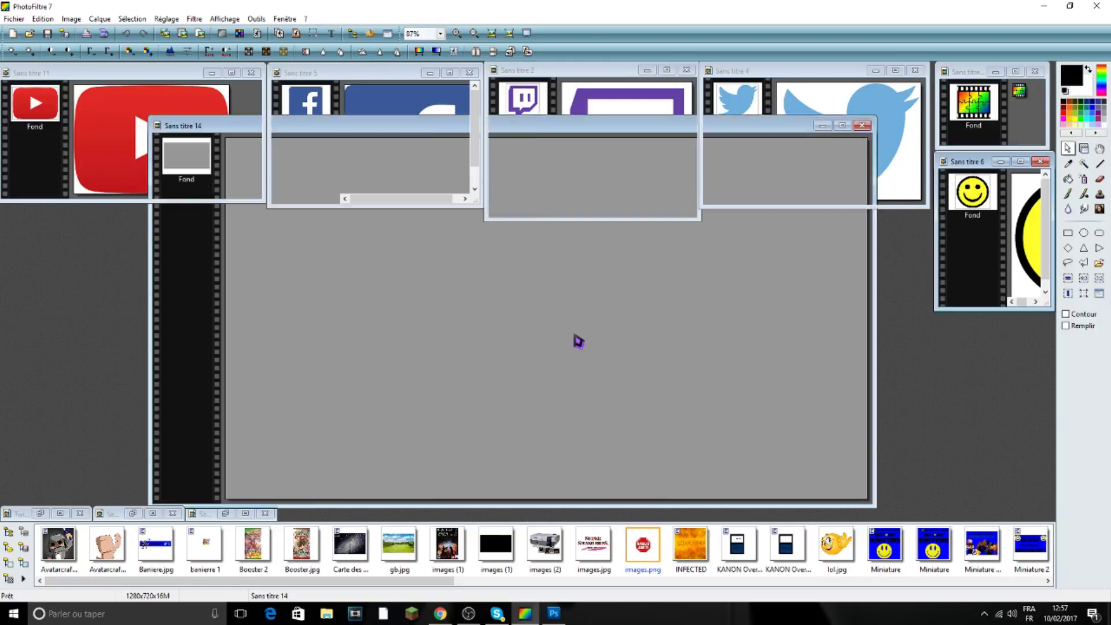
# - Create a new 1280 × 720 pixel image at 72 pixels per inch with a blue background, and centre its window in the workspace
pyautogui.click(13, 19)
pyautogui.click(23, 32)
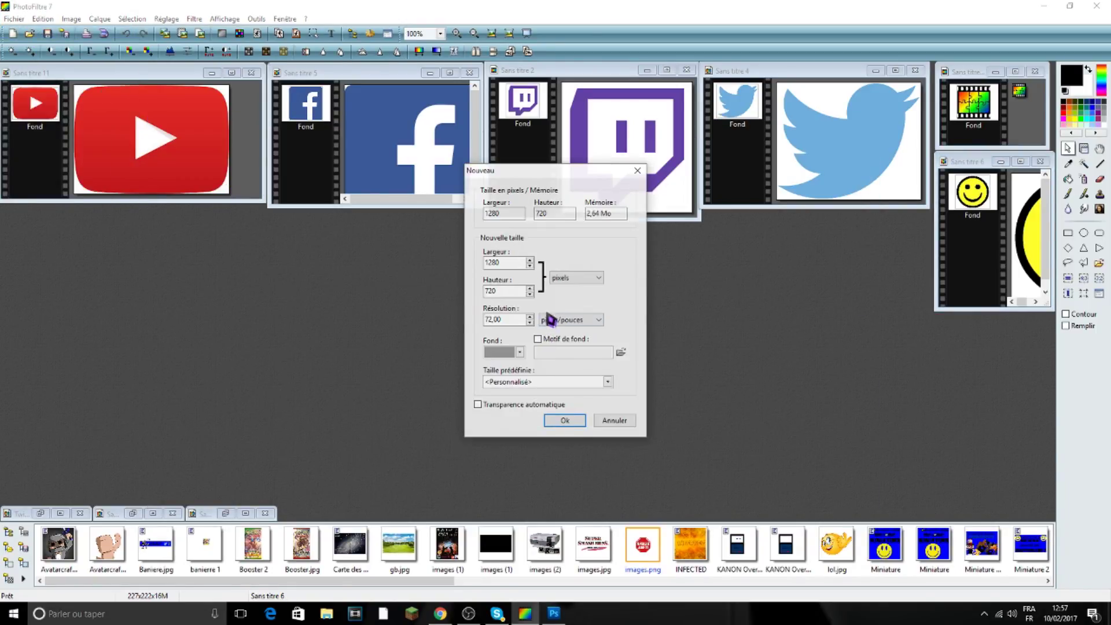
pyautogui.click(519, 352)
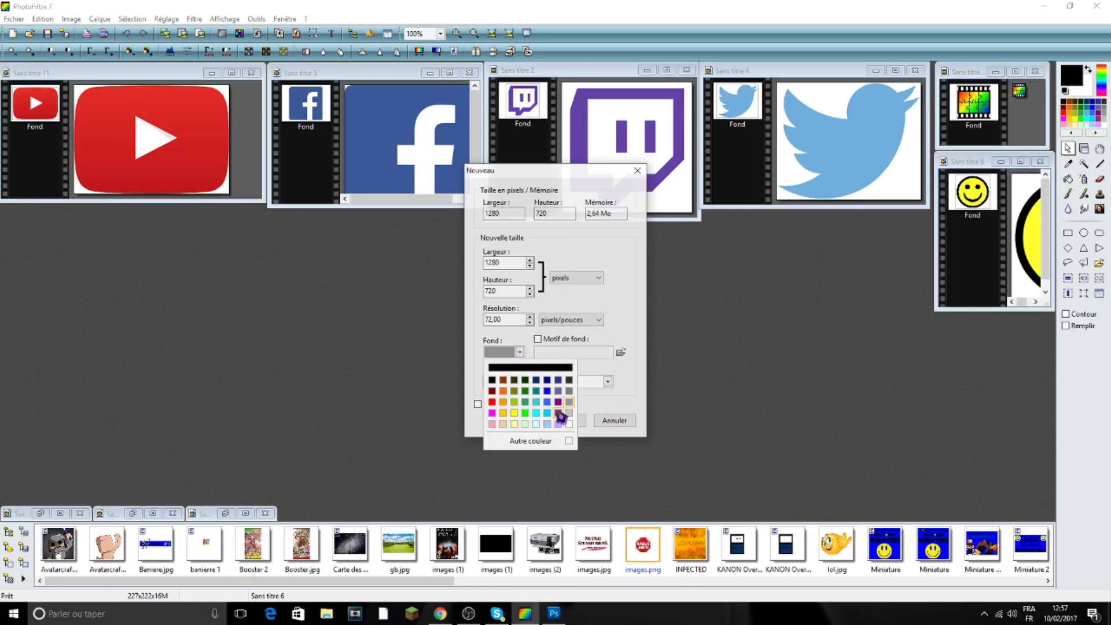
pyautogui.click(547, 393)
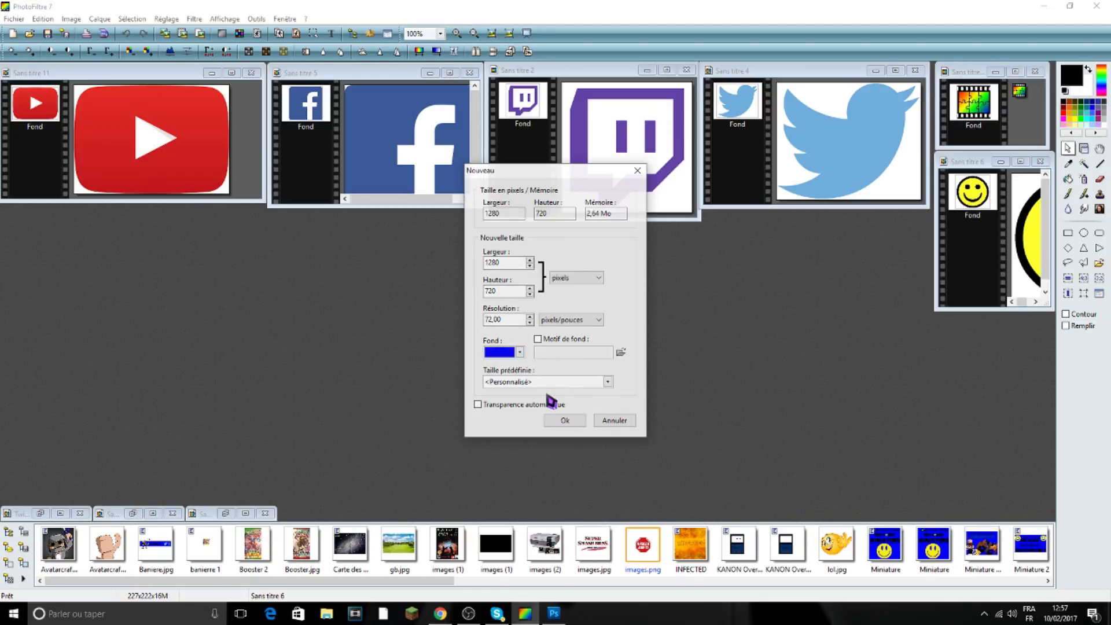
pyautogui.click(564, 421)
pyautogui.moveTo(452, 141); pyautogui.dragTo(545, 122)
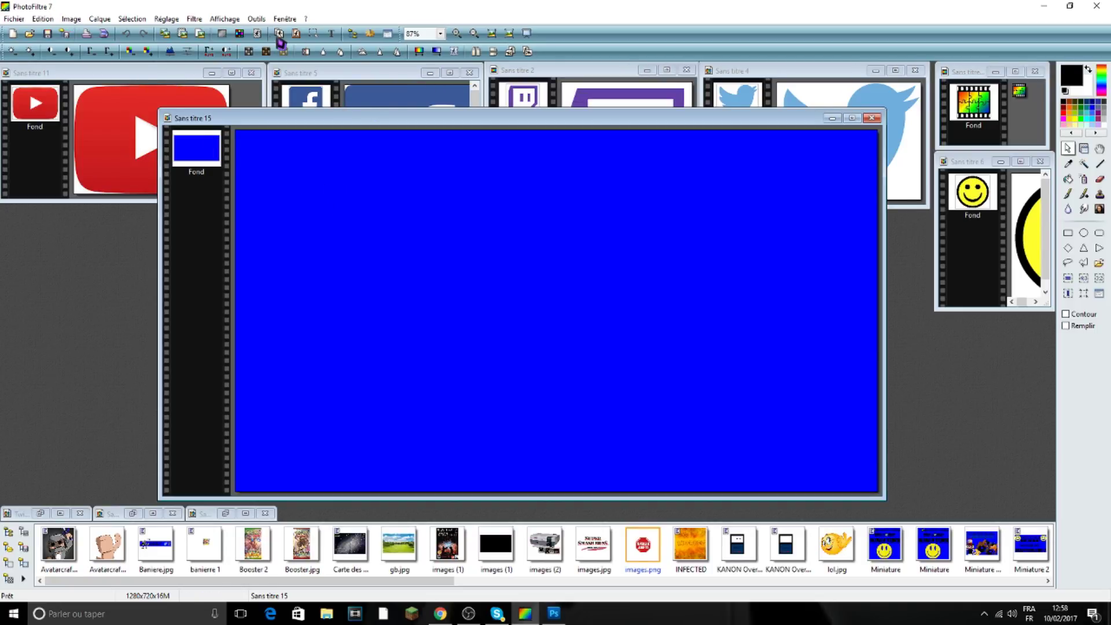
# - Add the black text "R SEAUX SOCIAL" in ObelixPro, size 57, with a gap for the missing É, and move it near the canvas top
pyautogui.click(332, 34)
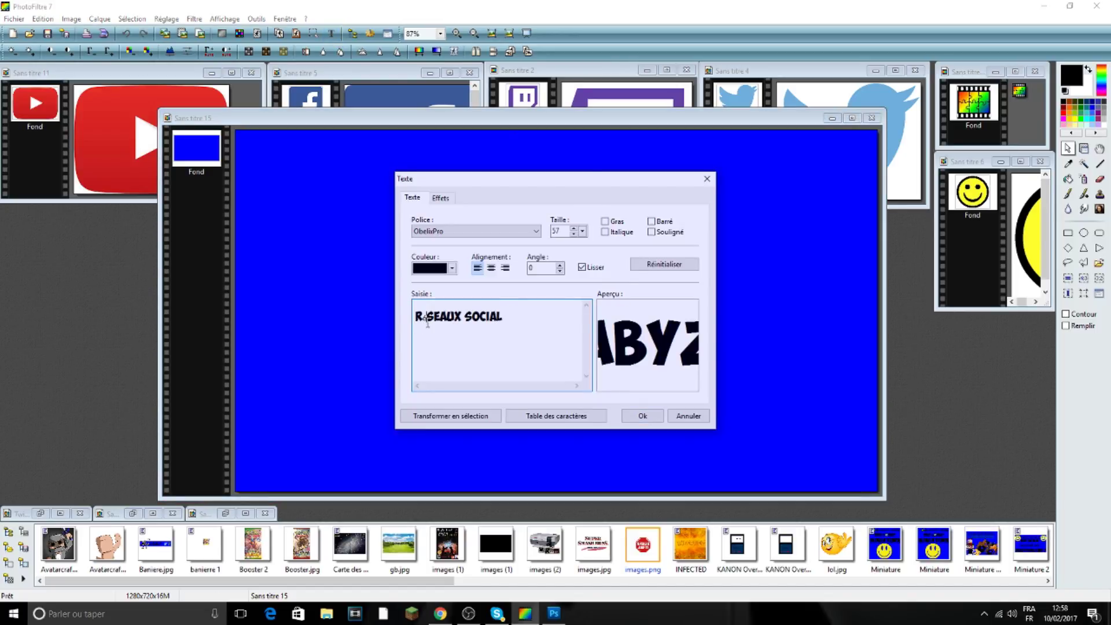
pyautogui.press('BackSpace')
pyautogui.click(627, 416)
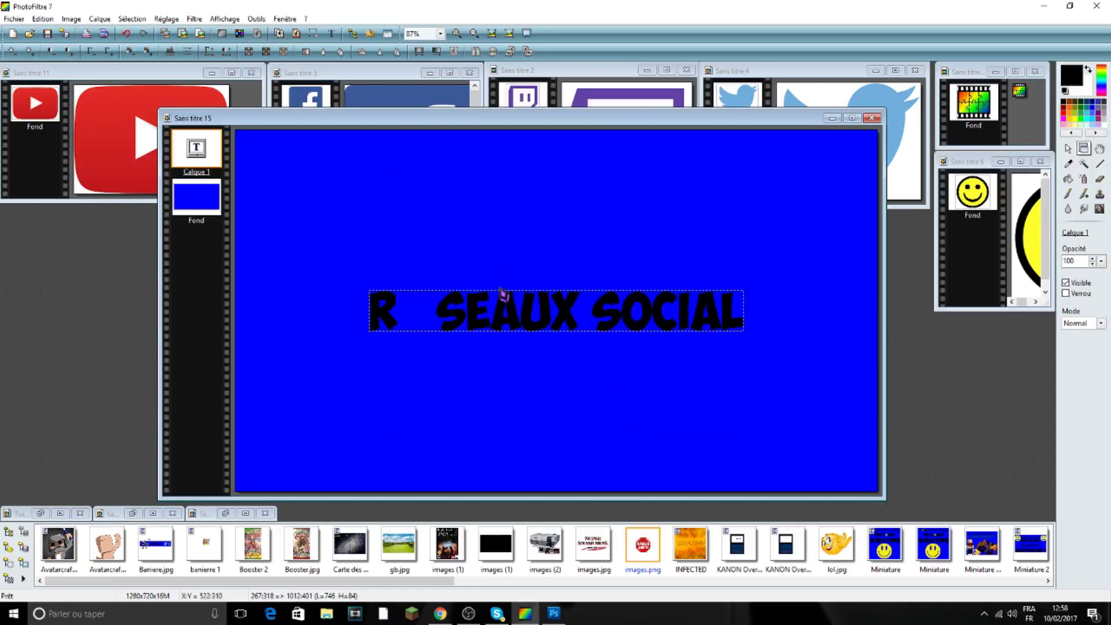
pyautogui.moveTo(525, 320); pyautogui.dragTo(508, 186)
# - Enlarge the title text layer proportionally to about 1273 × 142 pixels so it spans the canvas width along its upper edge
pyautogui.rightClick(508, 185)
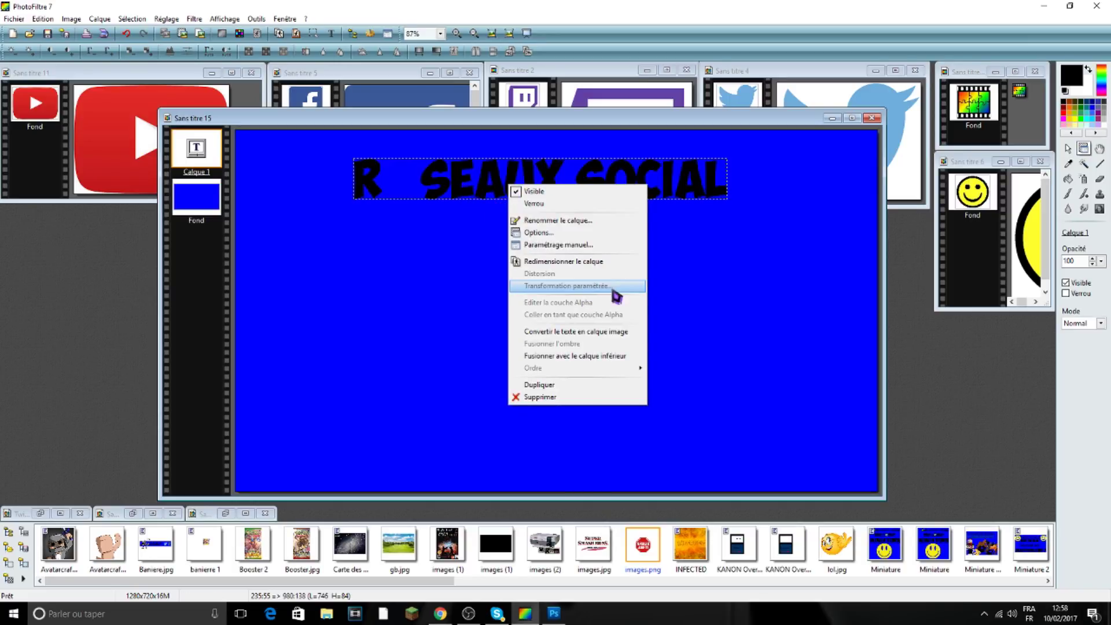
pyautogui.click(602, 263)
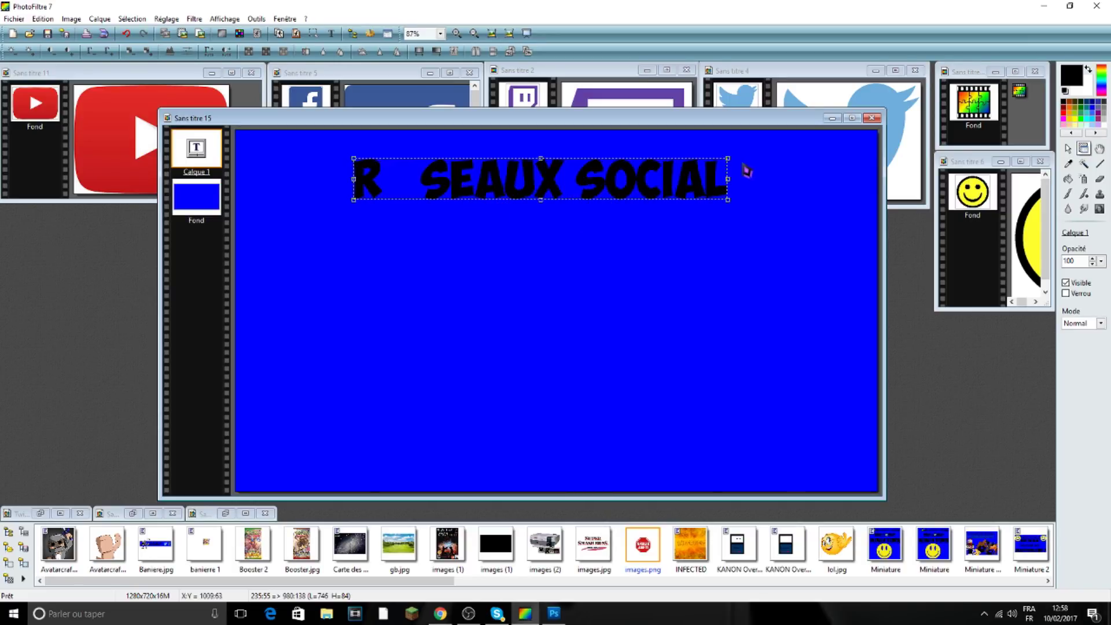
pyautogui.moveTo(728, 159); pyautogui.dragTo(863, 154)
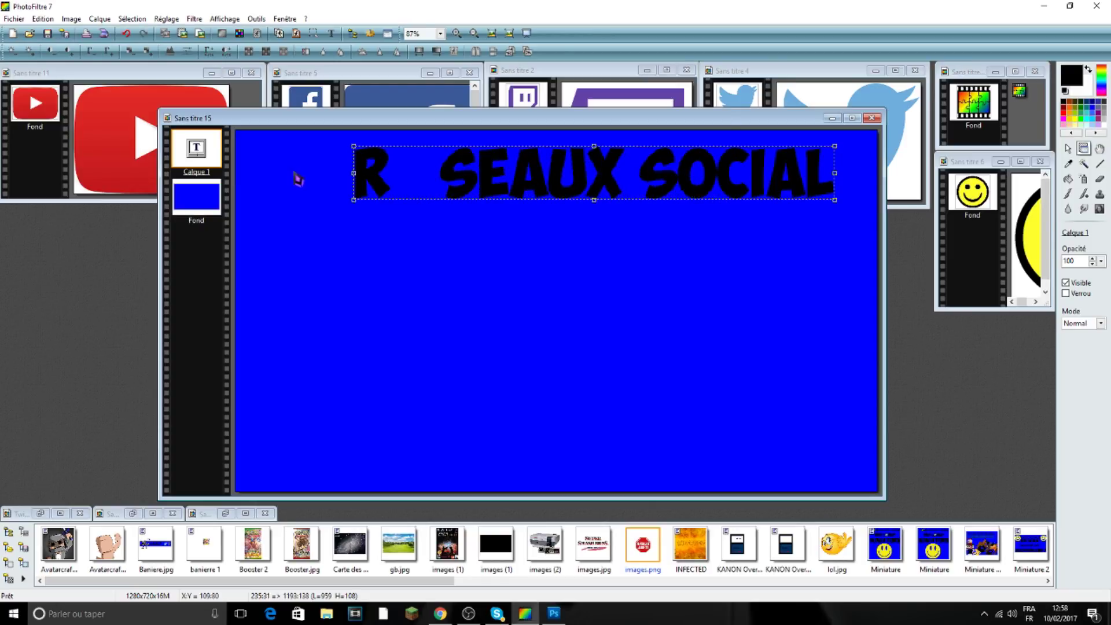
pyautogui.moveTo(354, 173); pyautogui.dragTo(238, 178)
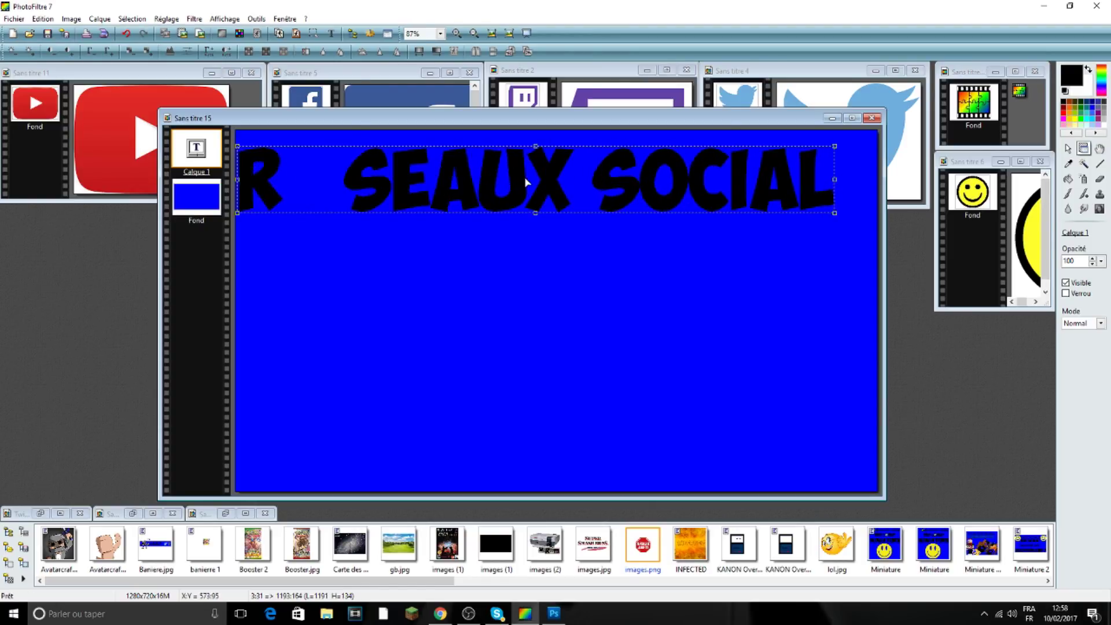
pyautogui.moveTo(526, 183); pyautogui.dragTo(545, 178)
pyautogui.moveTo(854, 177); pyautogui.dragTo(874, 177)
pyautogui.moveTo(257, 177); pyautogui.dragTo(233, 178)
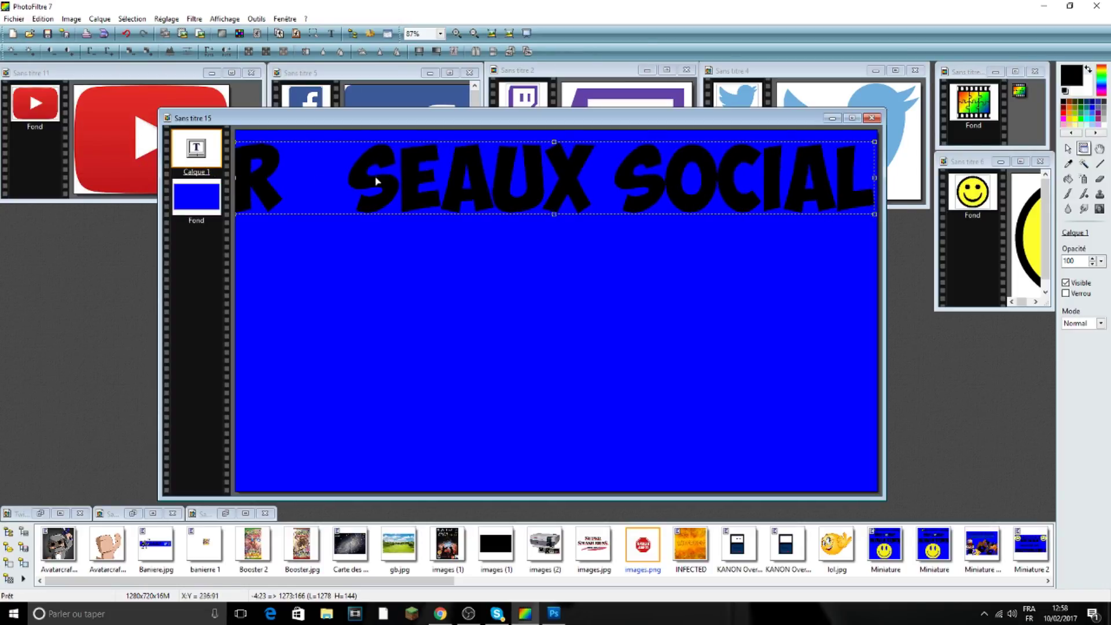
pyautogui.moveTo(527, 184); pyautogui.dragTo(526, 176)
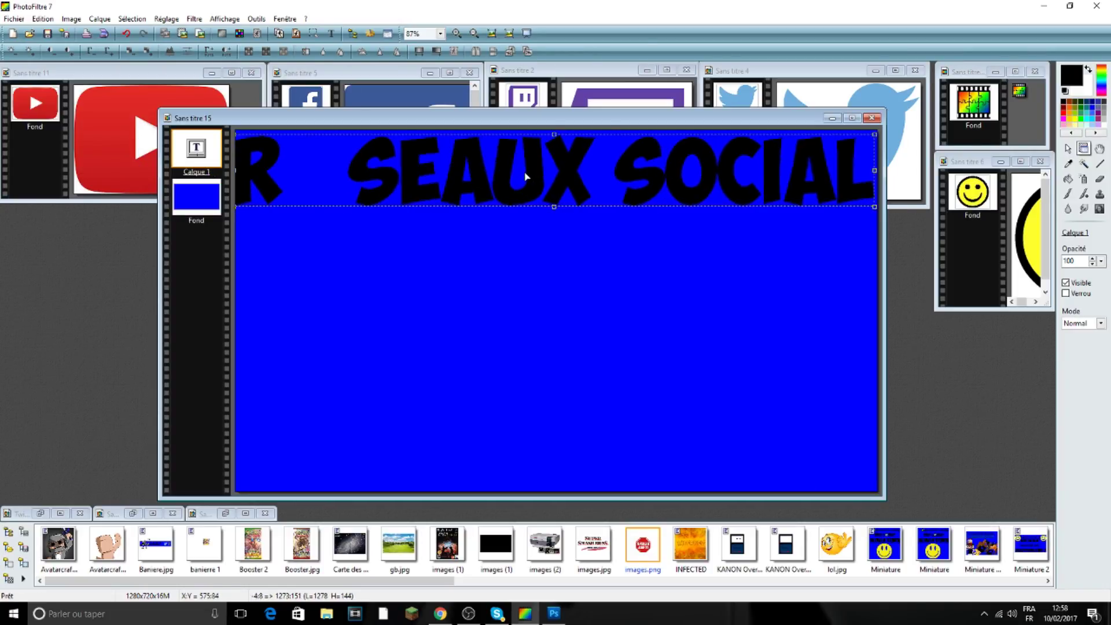
pyautogui.rightClick(525, 174)
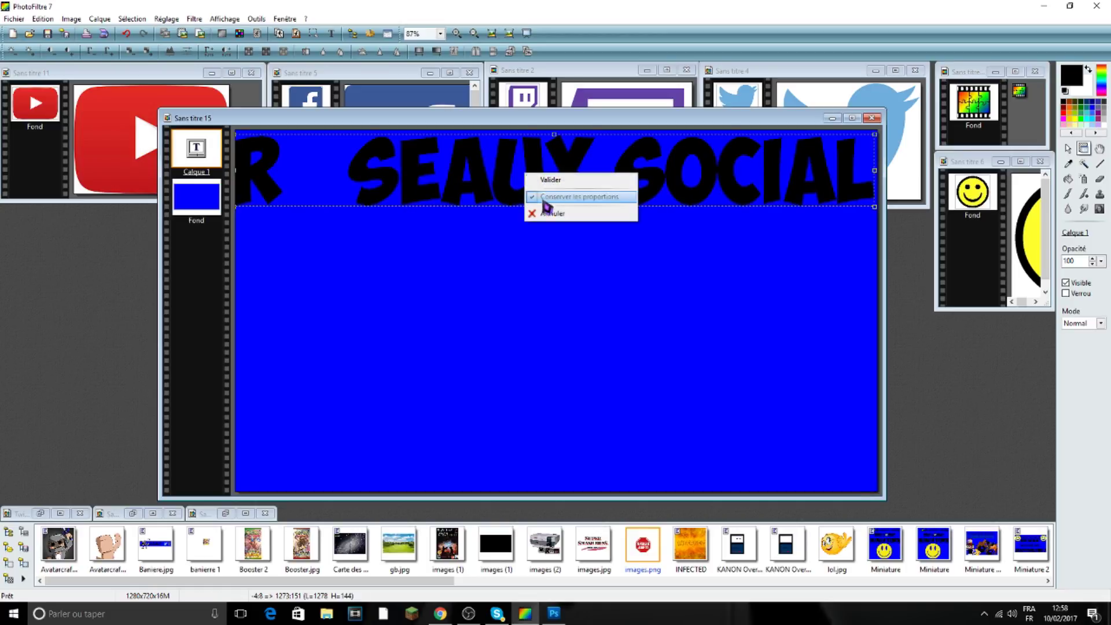
pyautogui.click(543, 181)
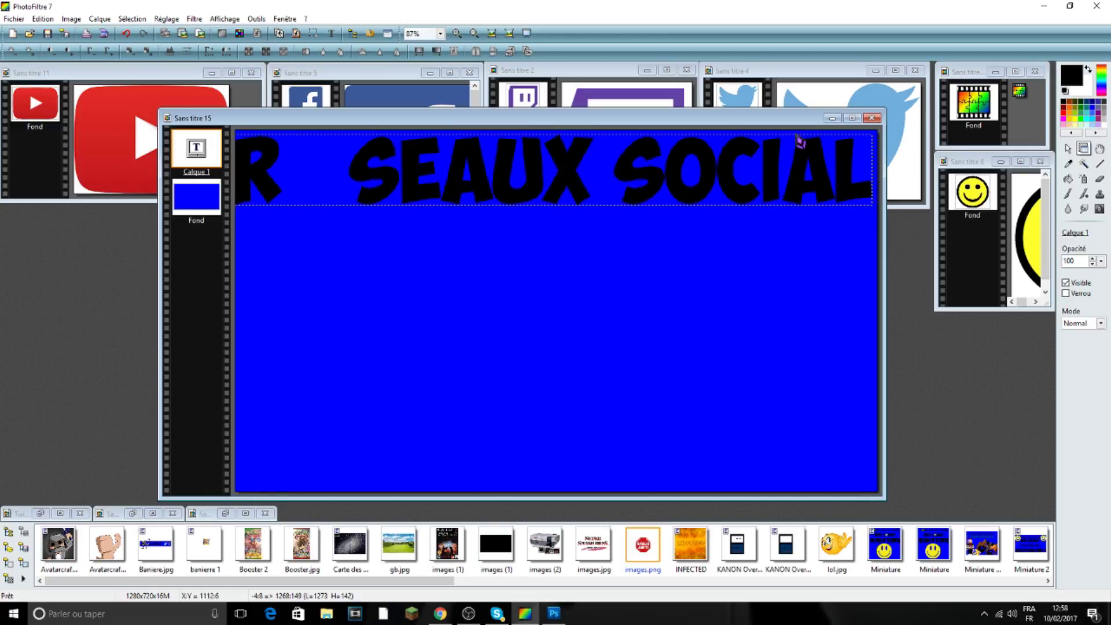
# - Add a new black text layer reading YOUTUBE in ObelixPro, size 57, to the social networks image
pyautogui.click(484, 295)
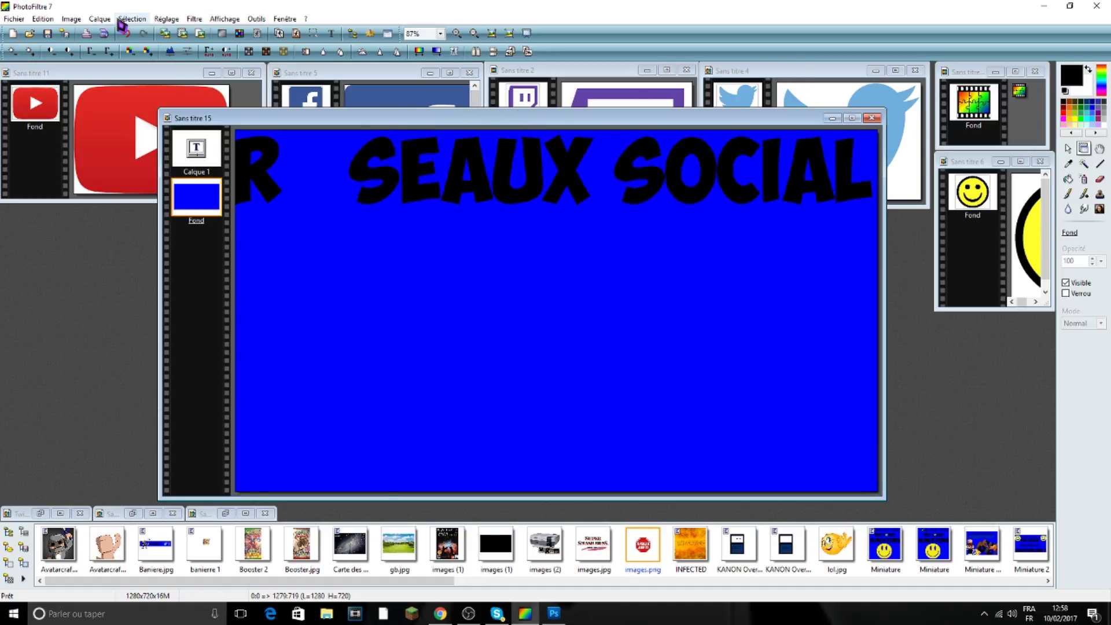
pyautogui.click(333, 34)
pyautogui.moveTo(509, 317); pyautogui.dragTo(410, 317)
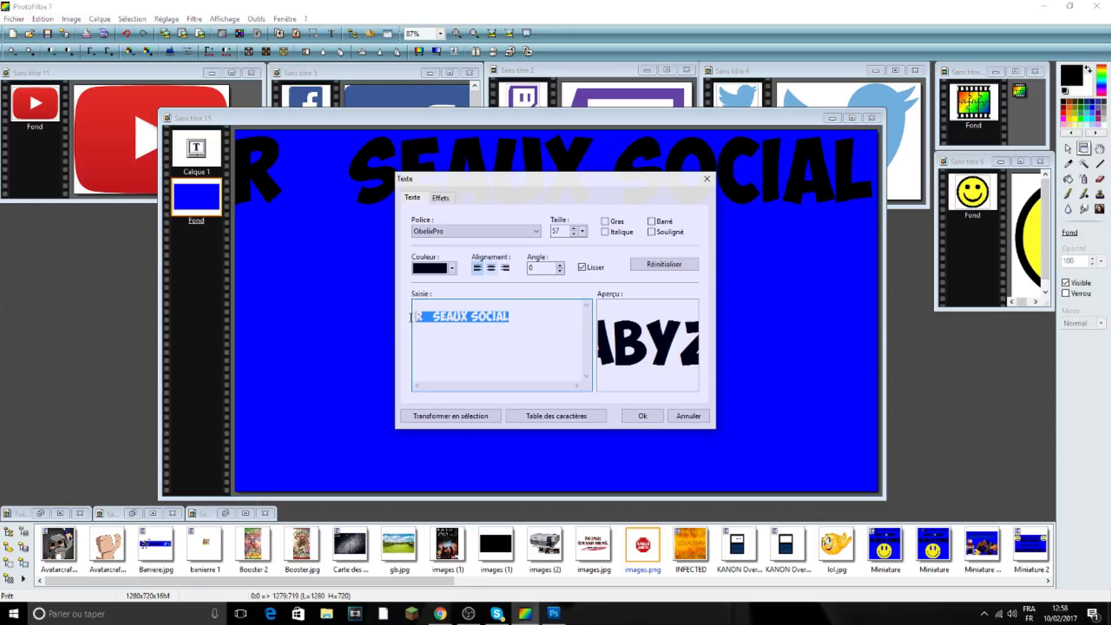
pyautogui.press('BackSpace')
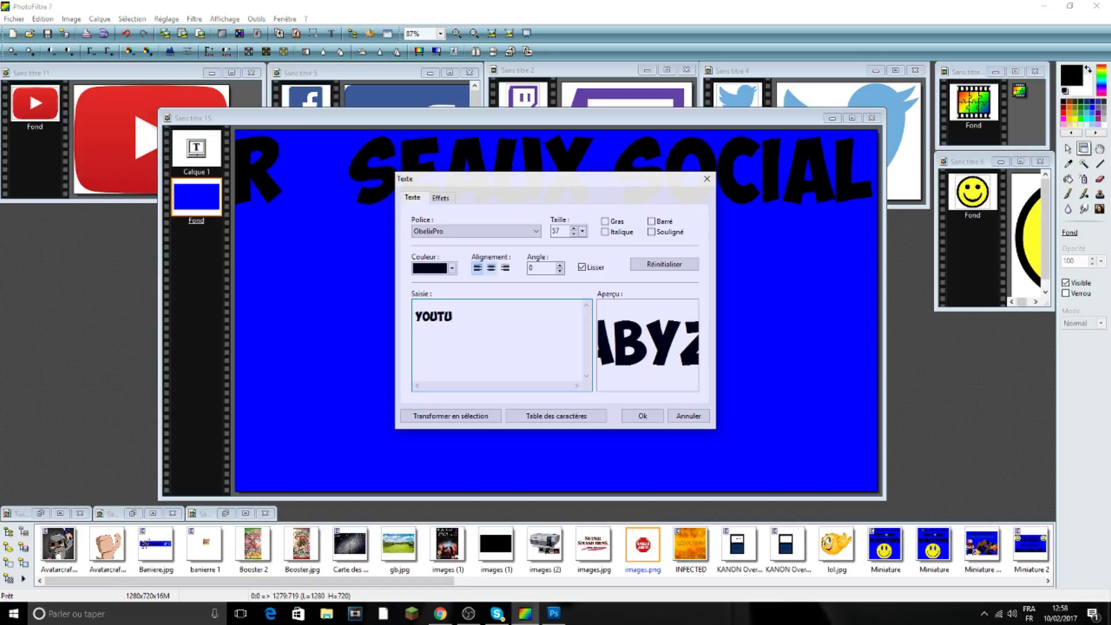
pyautogui.click(642, 416)
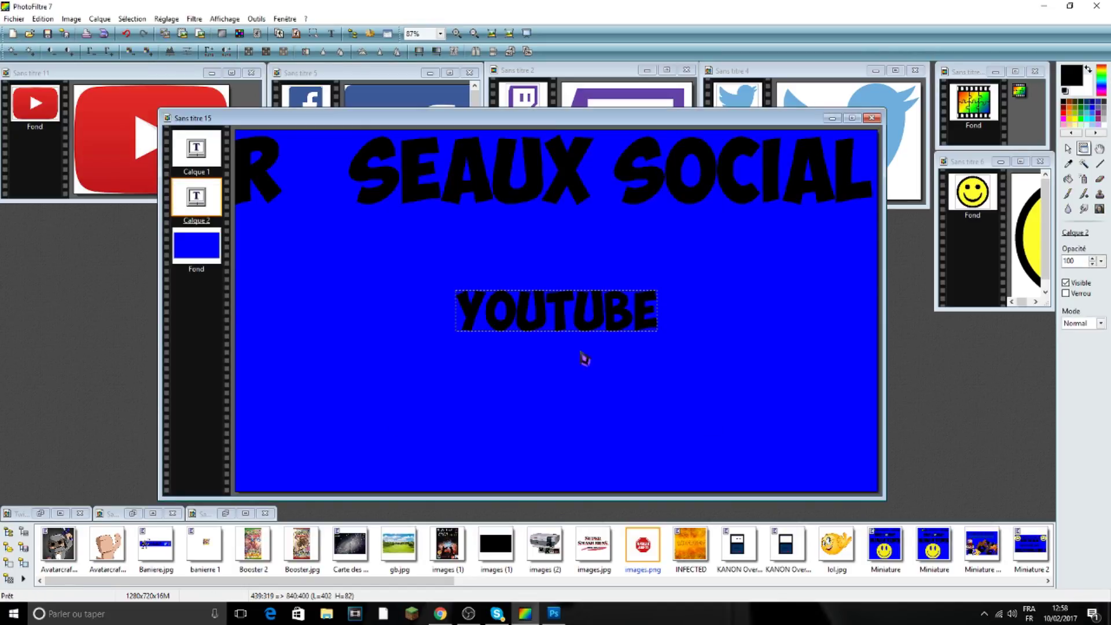
# - Shrink the YOUTUBE text layer to about 241 × 49 pixels and place it near the canvas's lower-left corner
pyautogui.rightClick(485, 302)
pyautogui.click(522, 318)
pyautogui.rightClick(541, 308)
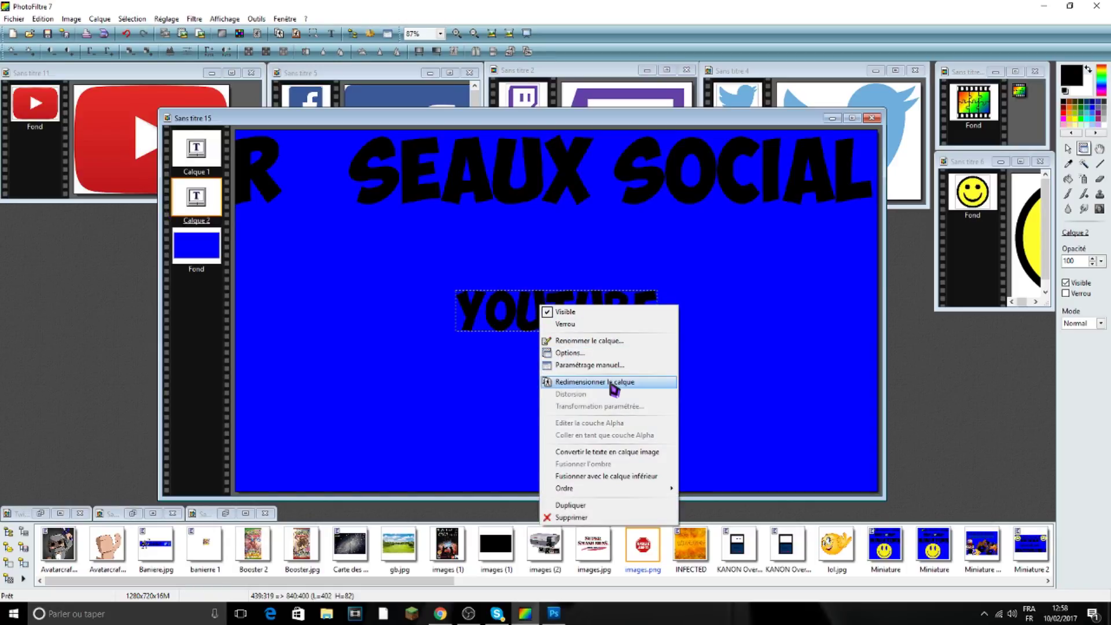
pyautogui.click(540, 385)
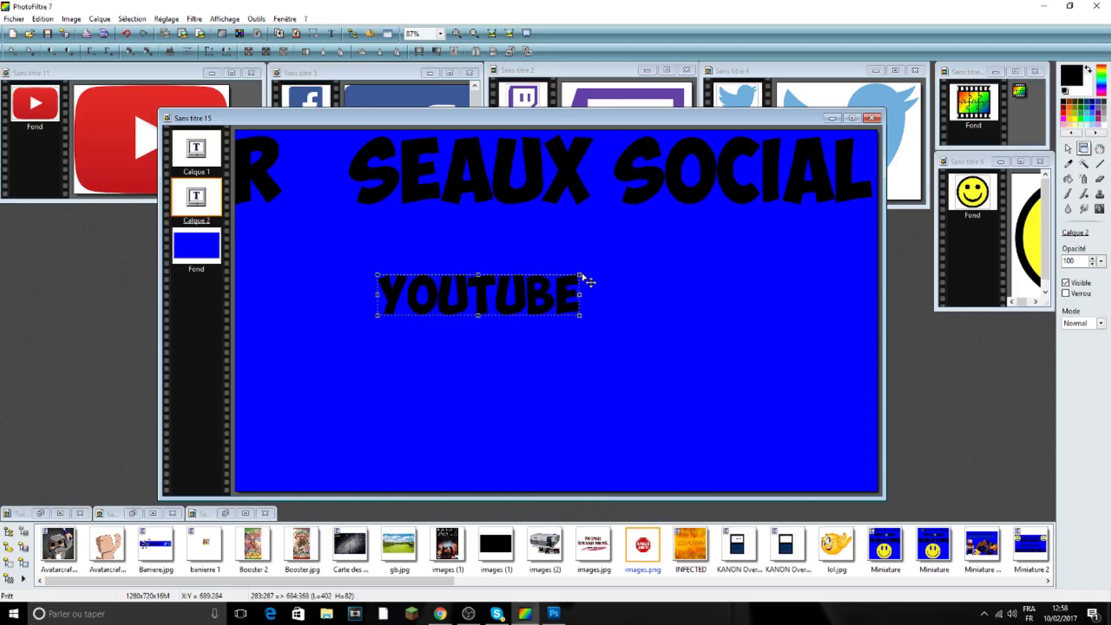
pyautogui.moveTo(580, 275); pyautogui.dragTo(400, 435)
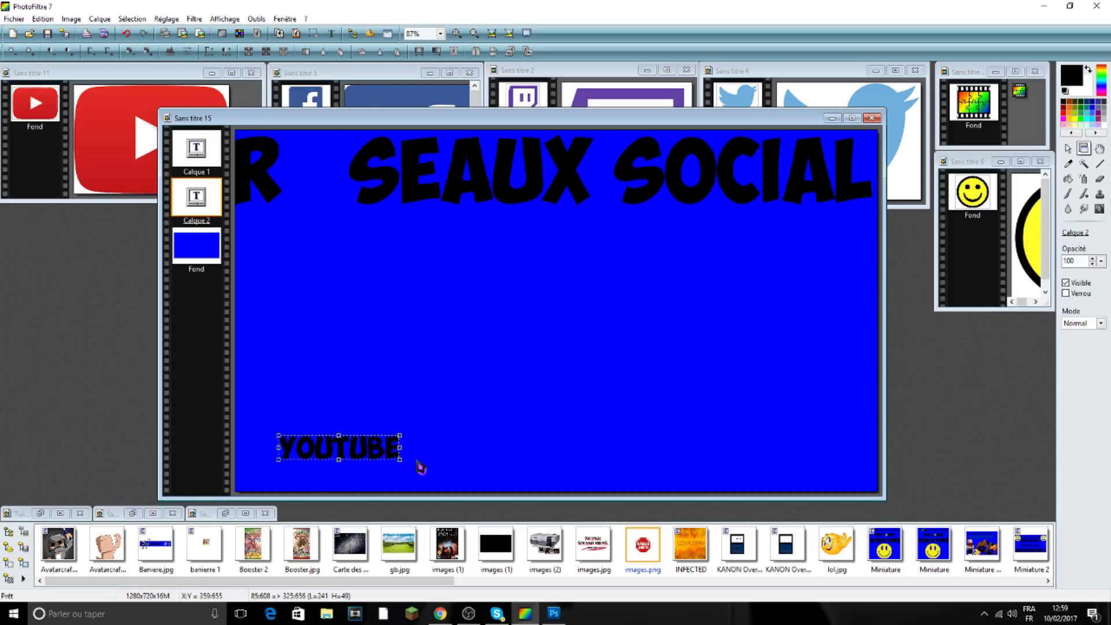
pyautogui.rightClick(385, 452)
pyautogui.click(405, 454)
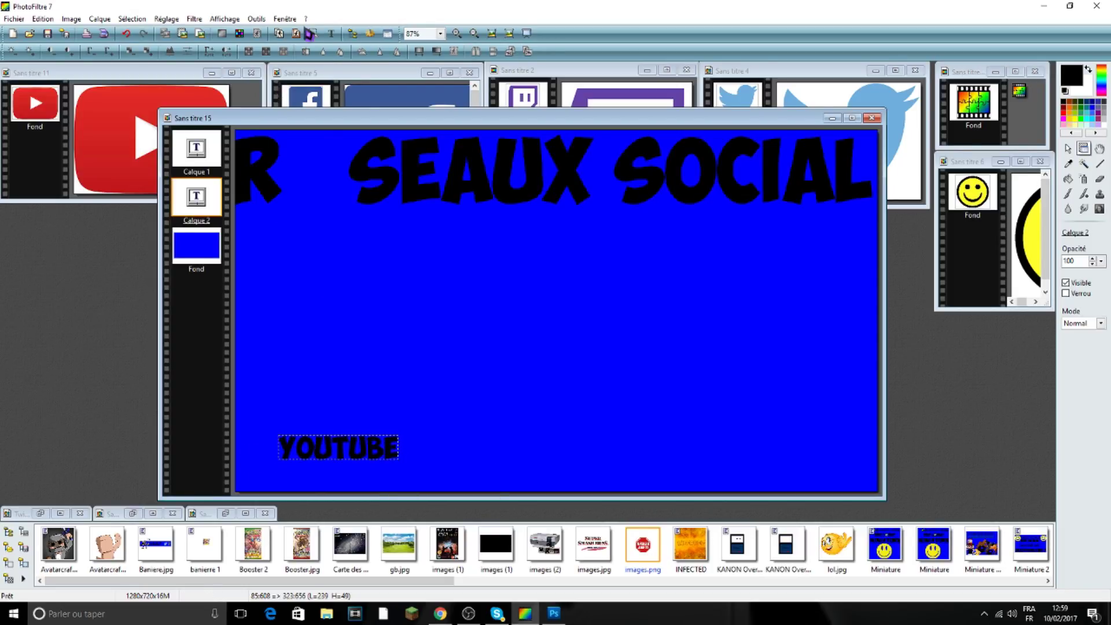
# - Add another black text layer reading TWITCH in ObelixPro, size 57
pyautogui.click(332, 33)
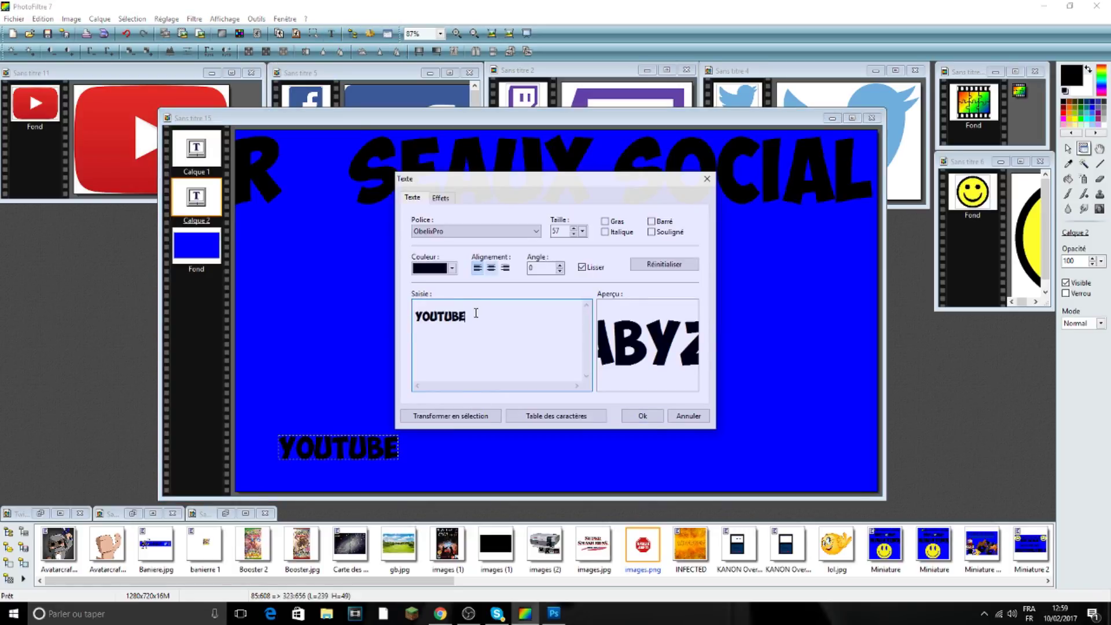
pyautogui.moveTo(418, 326); pyautogui.dragTo(421, 312)
pyautogui.press('BackSpace')
pyautogui.click(641, 415)
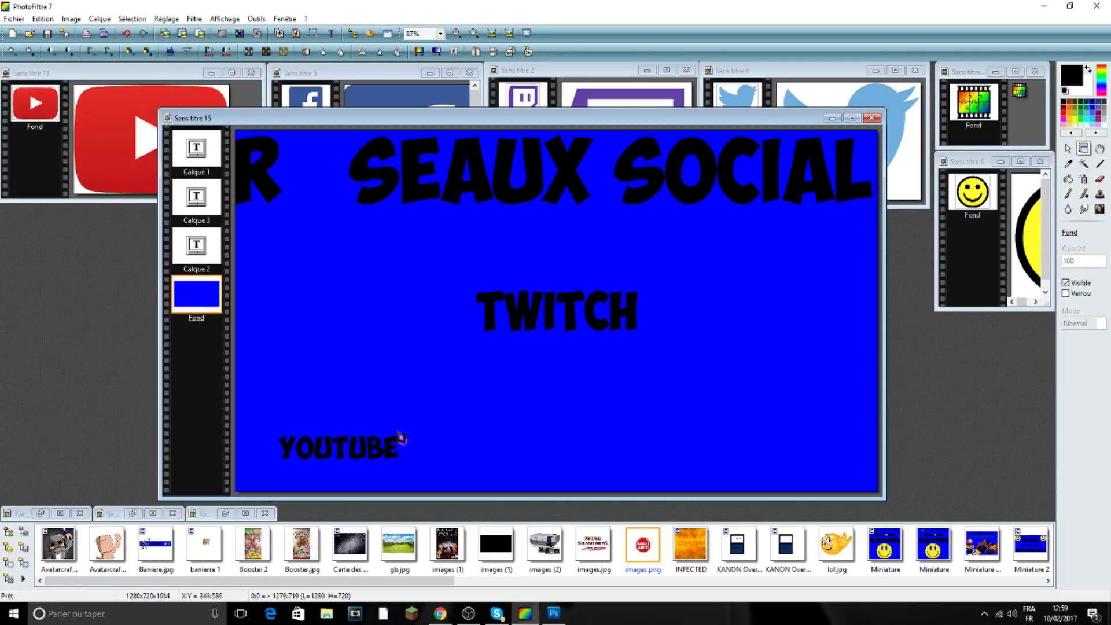
# - Shrink the TWITCH text layer to about 240 × 61 pixels and place it above the YOUTUBE text
pyautogui.rightClick(517, 318)
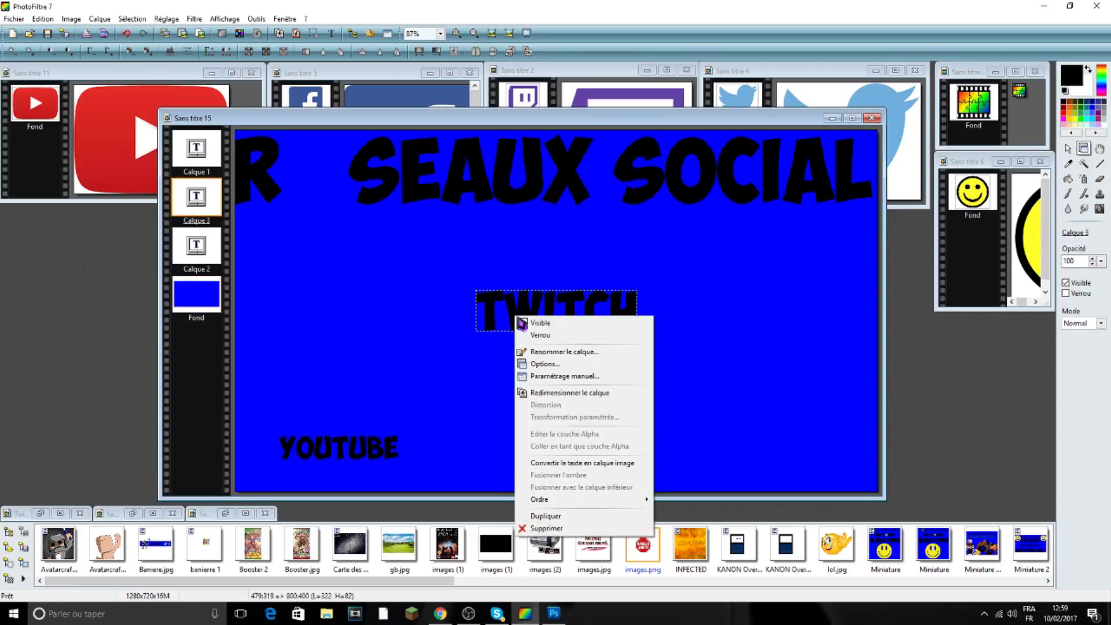
pyautogui.click(556, 394)
pyautogui.moveTo(567, 317); pyautogui.dragTo(360, 453)
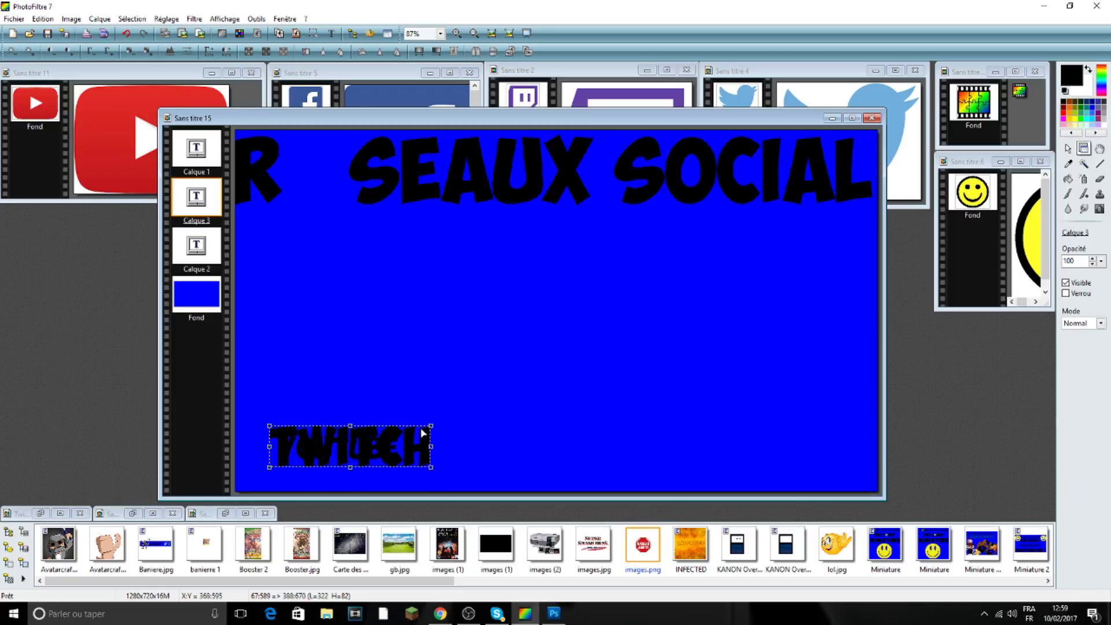
pyautogui.moveTo(431, 426); pyautogui.dragTo(410, 440)
pyautogui.moveTo(369, 454); pyautogui.dragTo(375, 363)
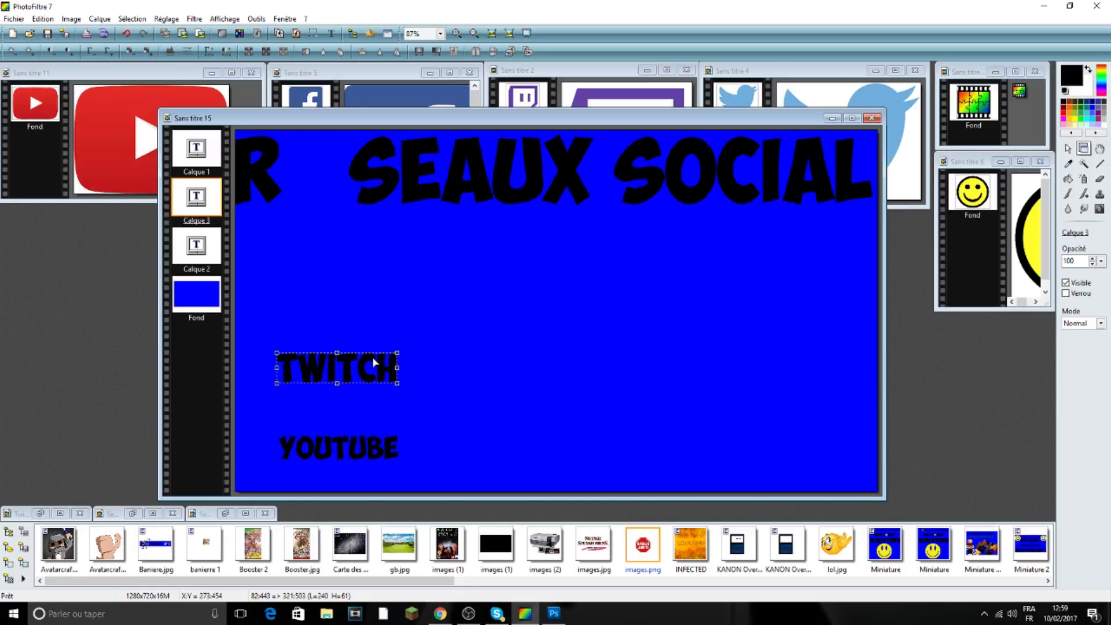
# - Start another text layer and select the prefilled word TWITCH for replacement
pyautogui.click(331, 35)
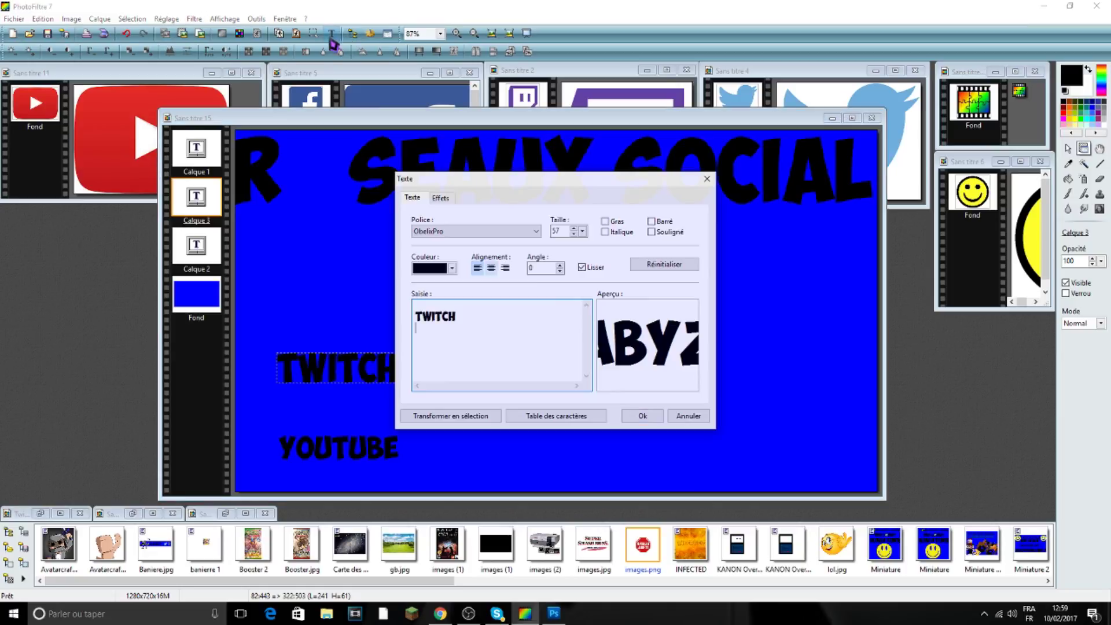
pyautogui.moveTo(462, 313); pyautogui.dragTo(411, 316)
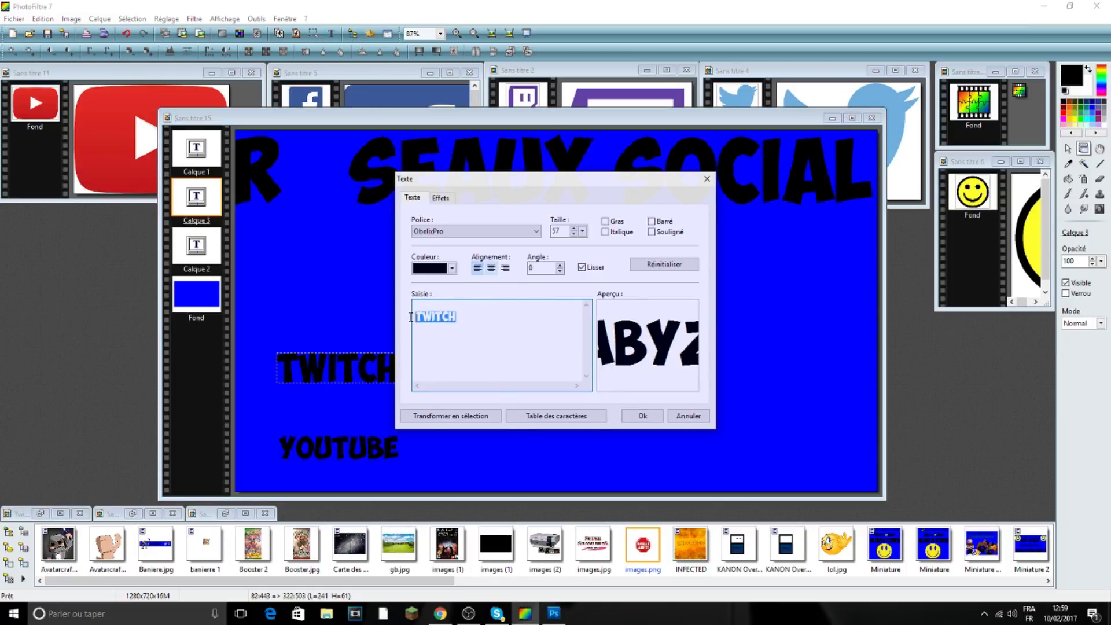
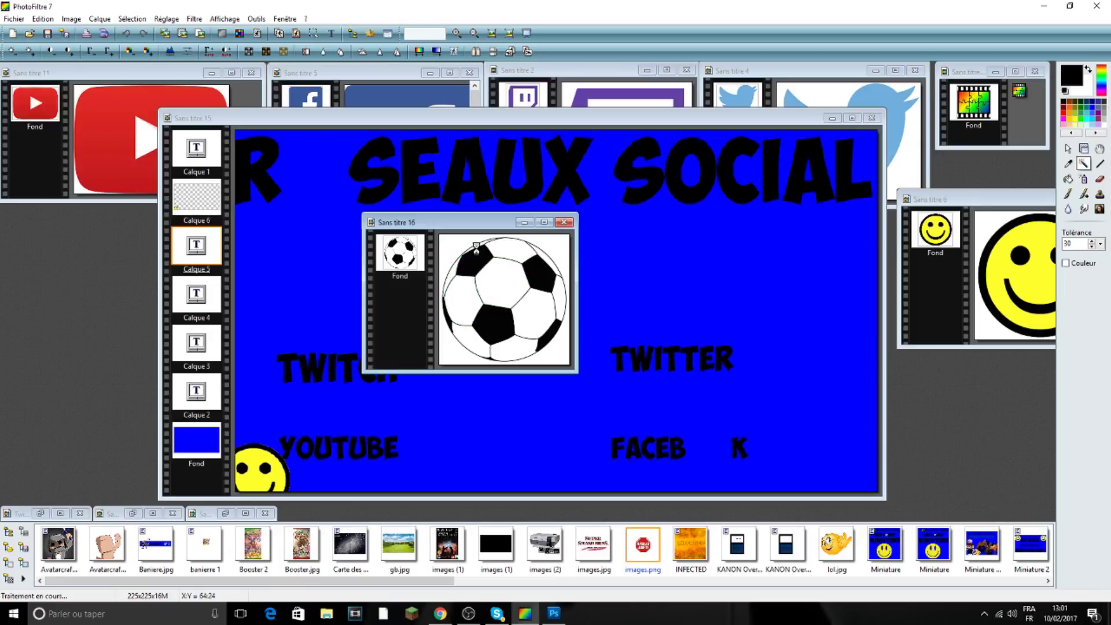
# - Select the whole soccer ball, panel by panel, with the Magic Wand at tolerance 30
pyautogui.click(492, 242)
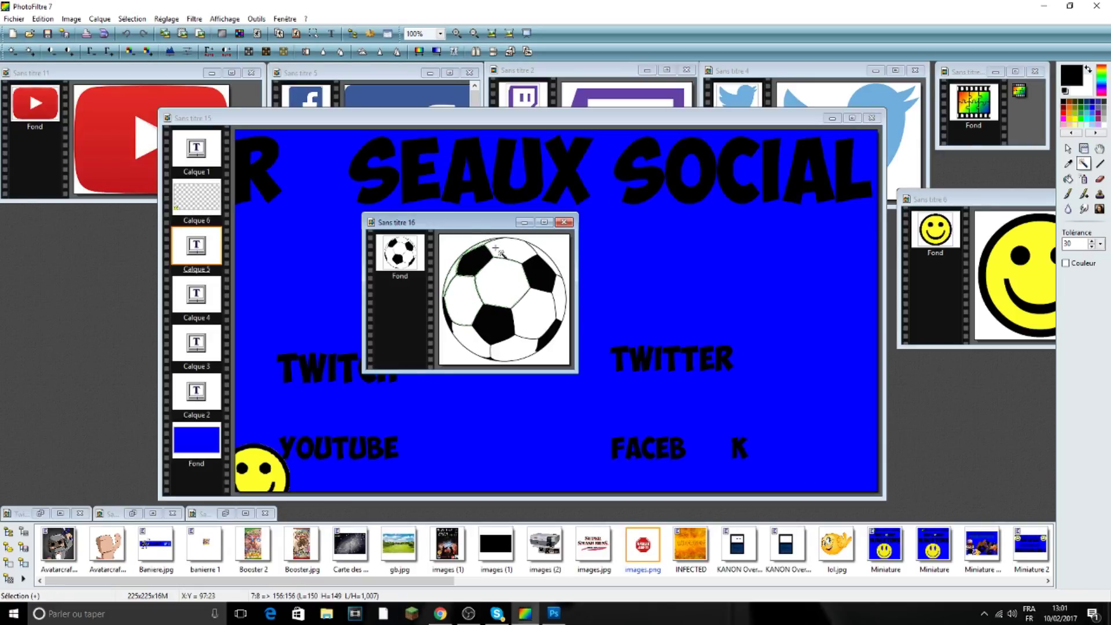
pyautogui.click(544, 332)
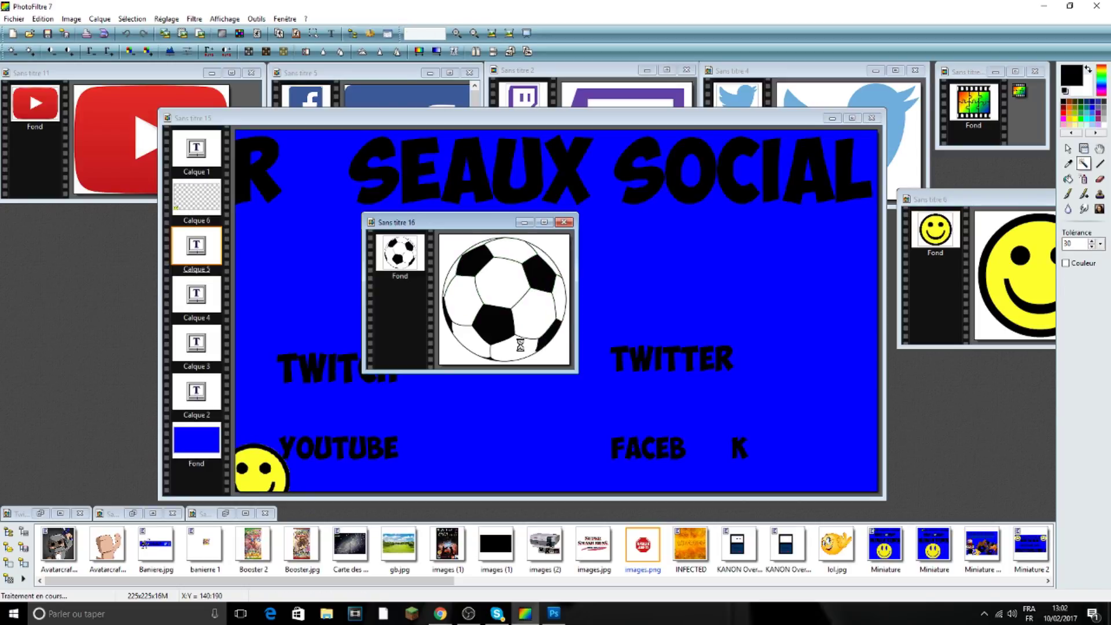
pyautogui.click(491, 323)
pyautogui.click(448, 321)
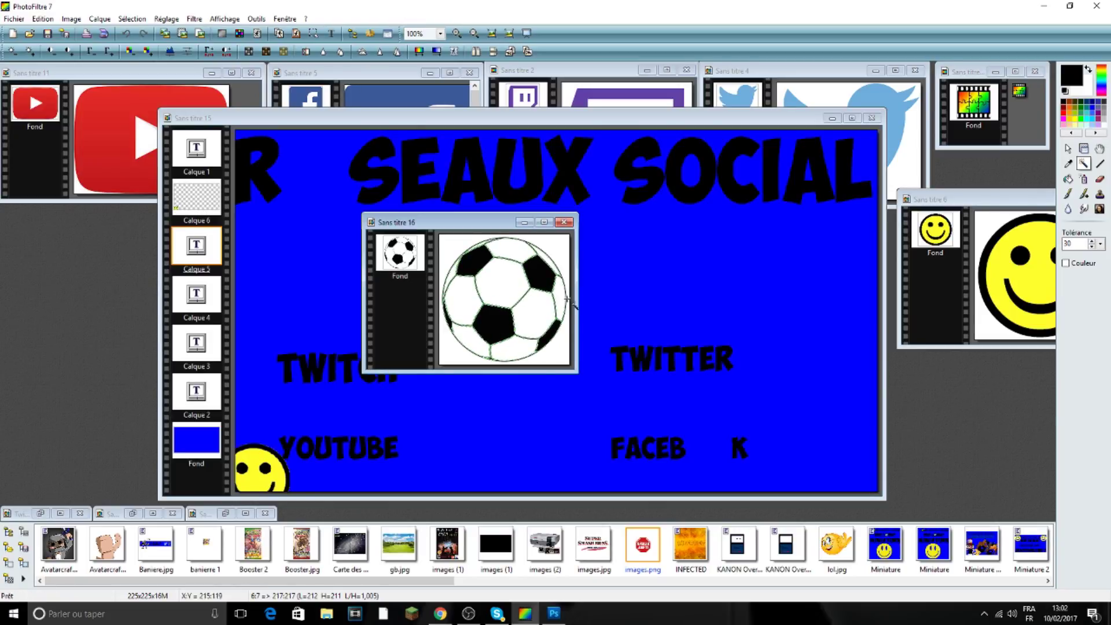
# - Move the soccer ball window clear of the canvas and paste the ball into the social networks image as a layer
pyautogui.moveTo(502, 223); pyautogui.dragTo(104, 213)
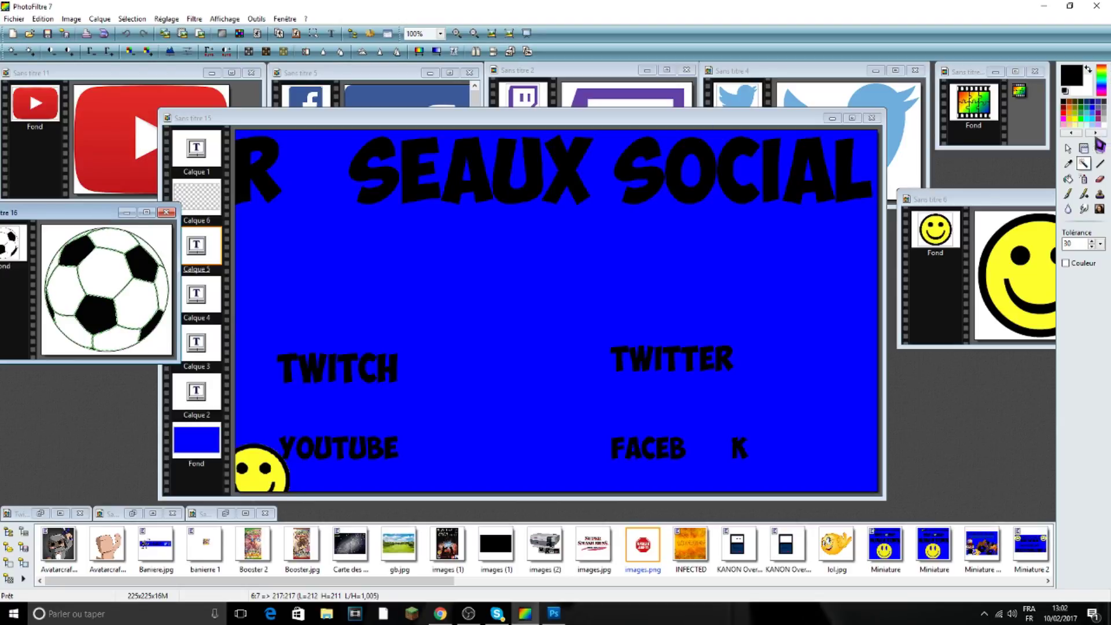
pyautogui.click(1068, 148)
pyautogui.click(621, 326)
pyautogui.hotkey('ctrl', 'v')
pyautogui.moveTo(576, 301); pyautogui.dragTo(594, 336)
# - Shrink the ball layer to about 37 × 37 pixels and fit it as the first O in the FACEB K text
pyautogui.rightClick(606, 294)
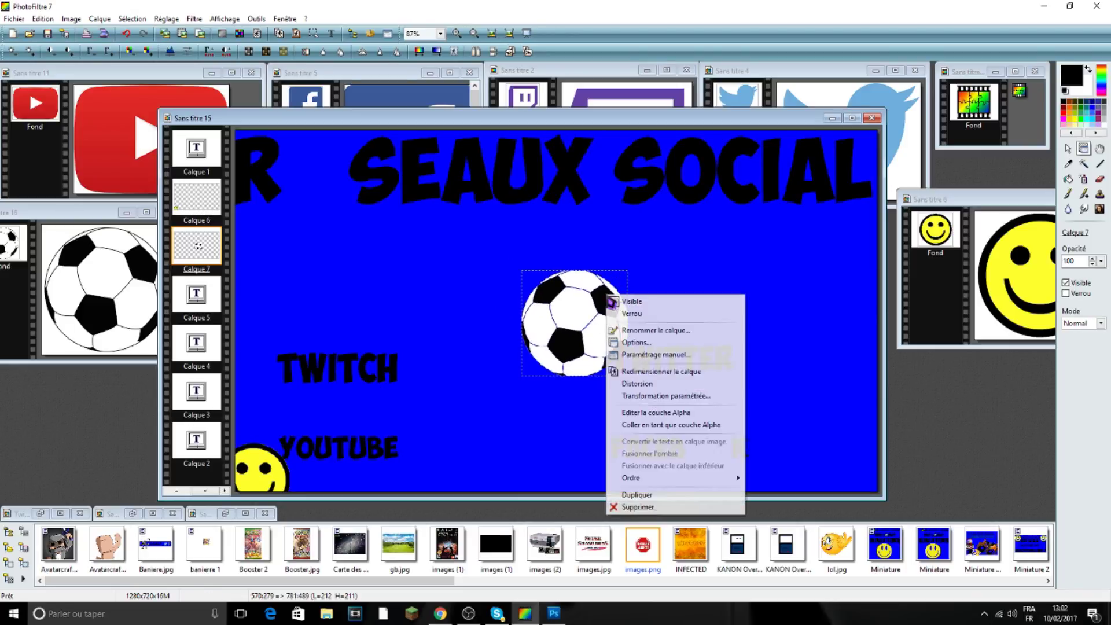
pyautogui.click(654, 373)
pyautogui.moveTo(631, 271); pyautogui.dragTo(695, 451)
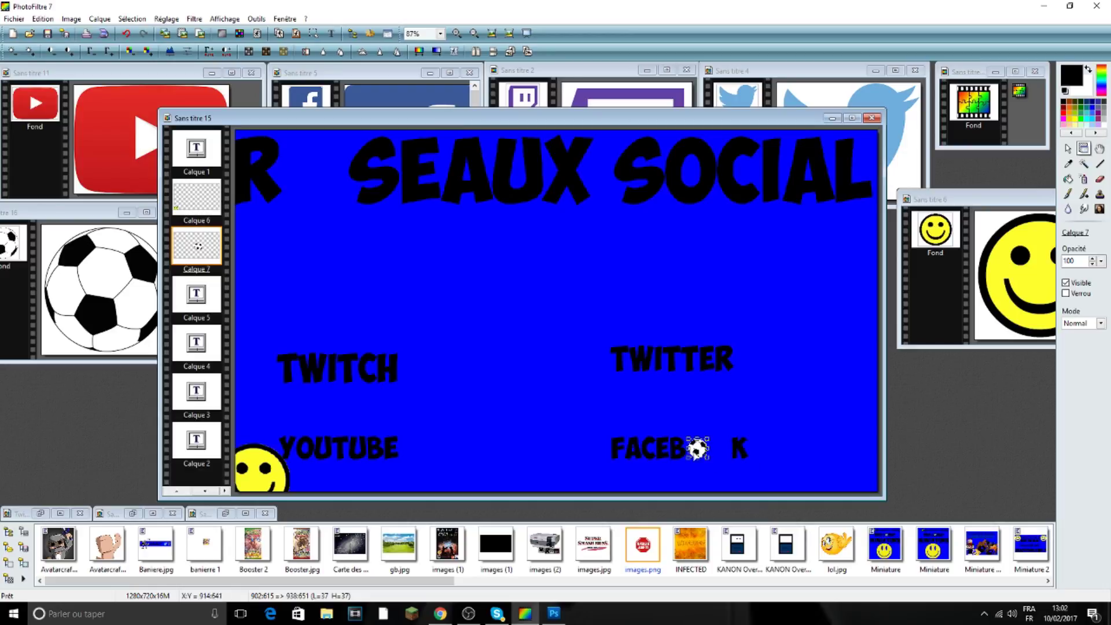
pyautogui.rightClick(697, 447)
pyautogui.click(723, 464)
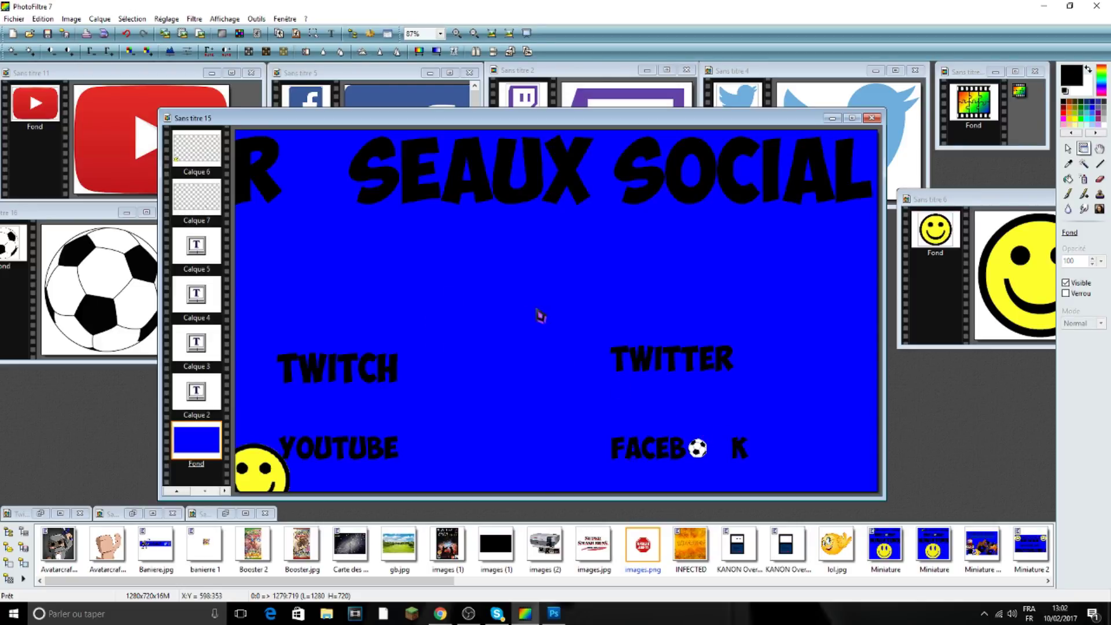
# - Paste a second soccer ball, shrink it to about 40 × 40 pixels and fit it as the second O of the Facebook text
pyautogui.hotkey('ctrl', 'v')
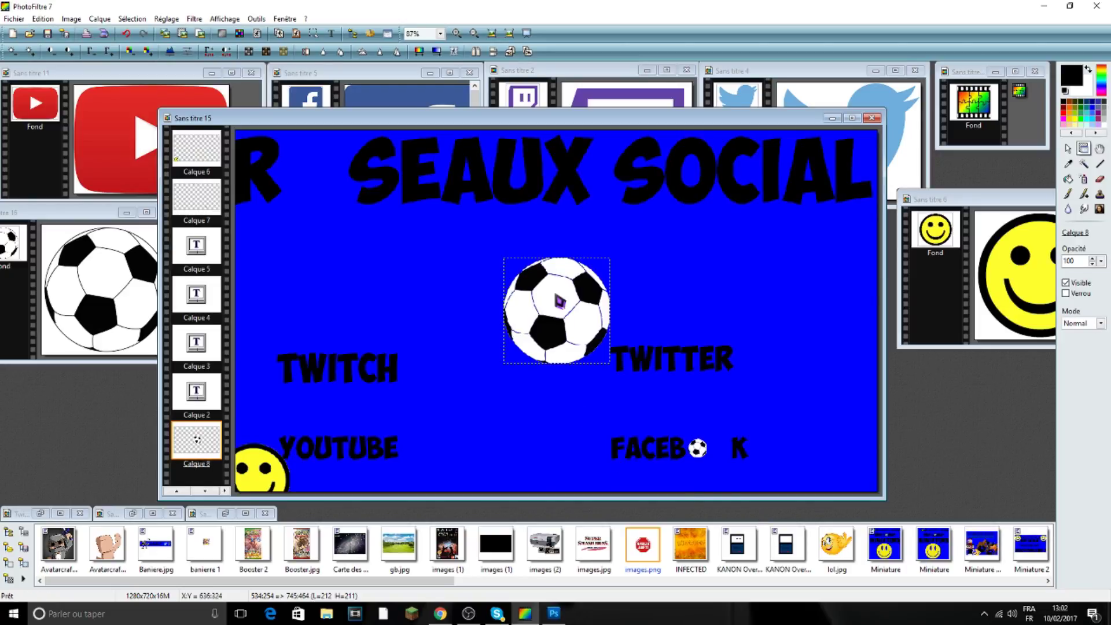
pyautogui.rightClick(556, 297)
pyautogui.click(565, 372)
pyautogui.moveTo(579, 289); pyautogui.dragTo(717, 448)
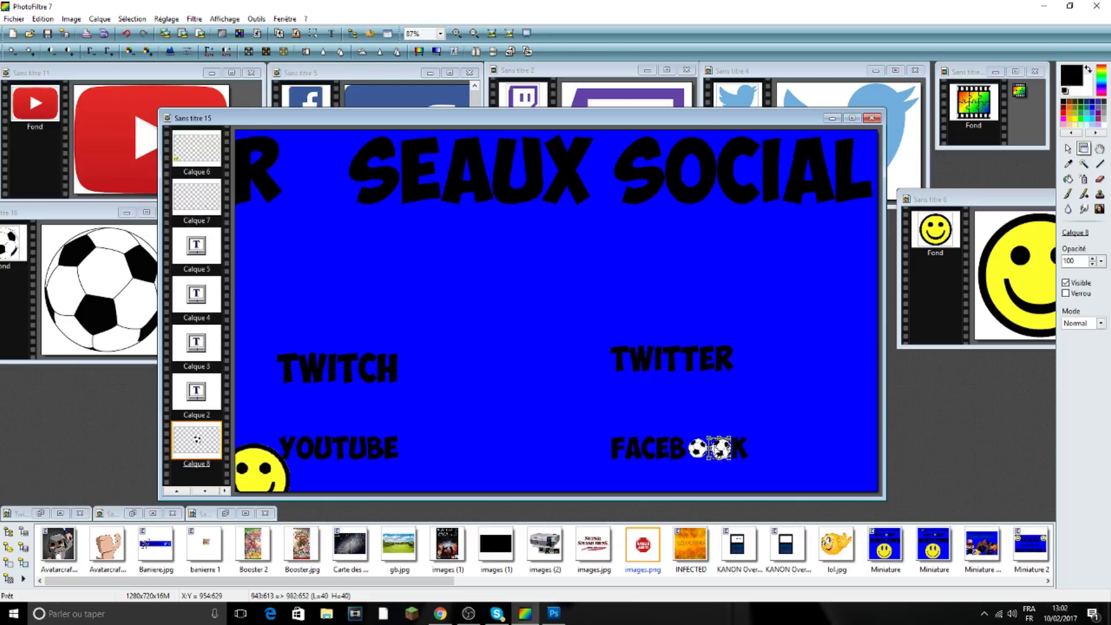
pyautogui.rightClick(718, 450)
pyautogui.click(724, 454)
pyautogui.rightClick(719, 449)
pyautogui.click(730, 473)
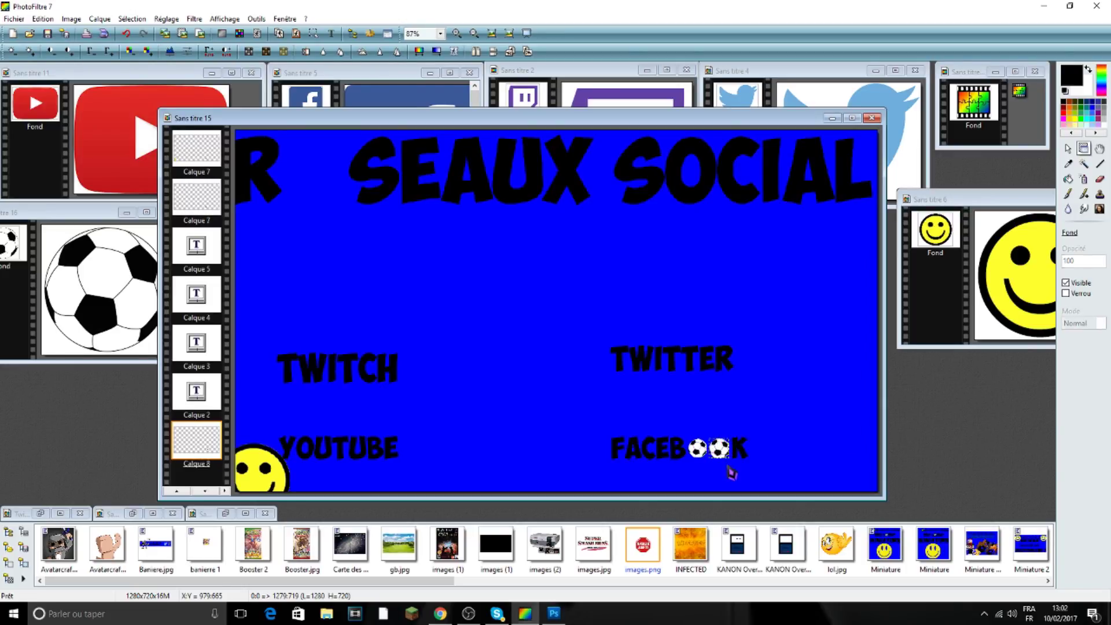
pyautogui.click(730, 473)
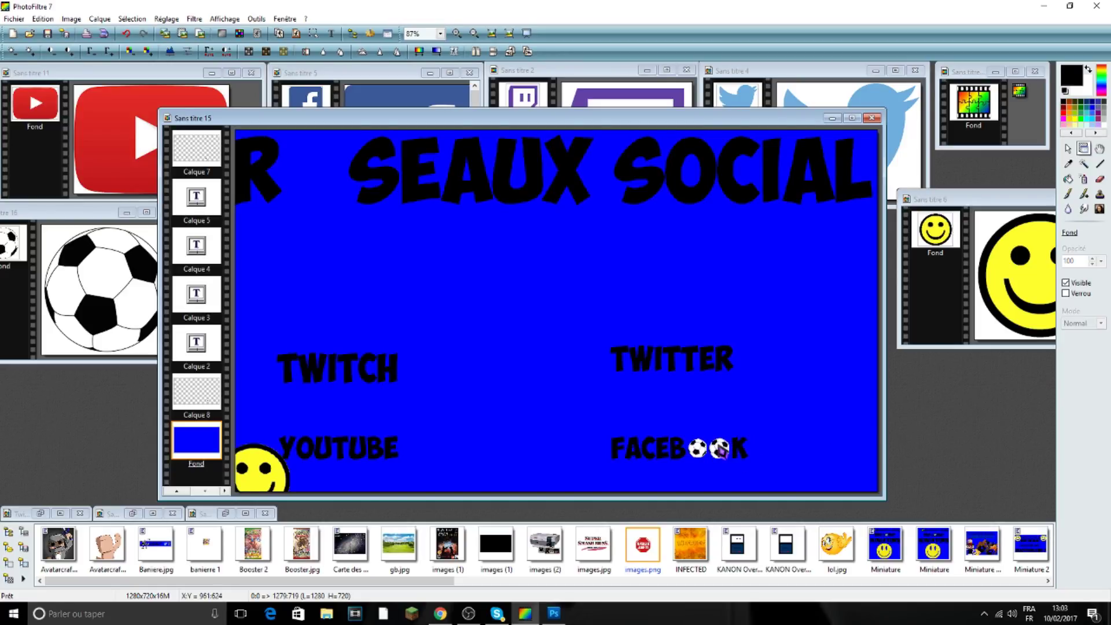
# - Switch to Chrome, search Google Images for "smiley" and look through the pictures
pyautogui.moveTo(443, 620)
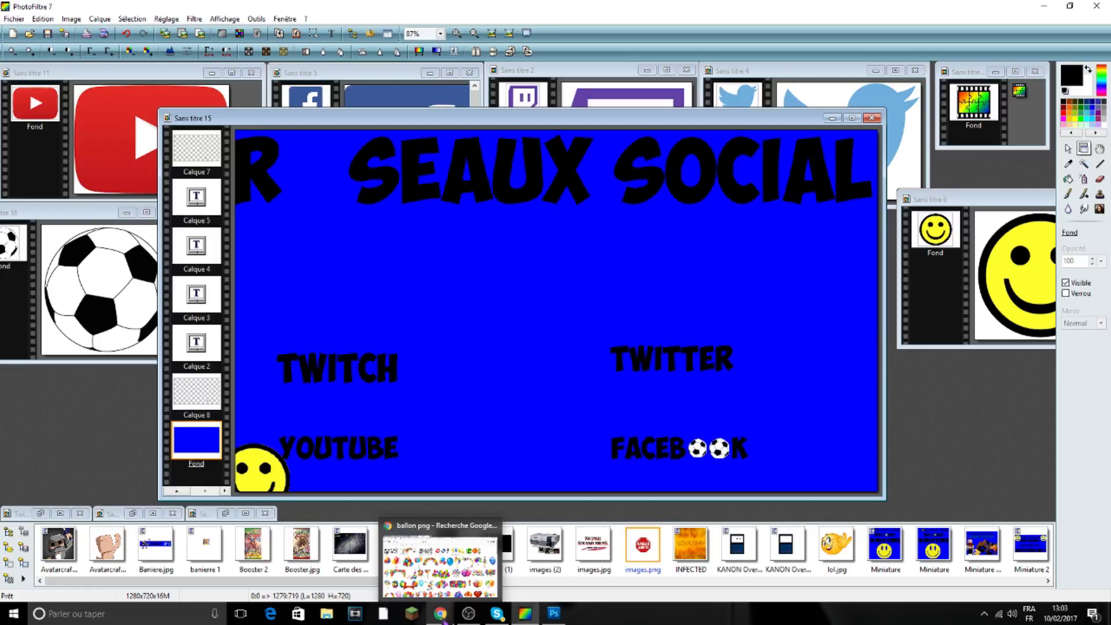
pyautogui.click(441, 617)
pyautogui.moveTo(140, 62); pyautogui.dragTo(13, 63)
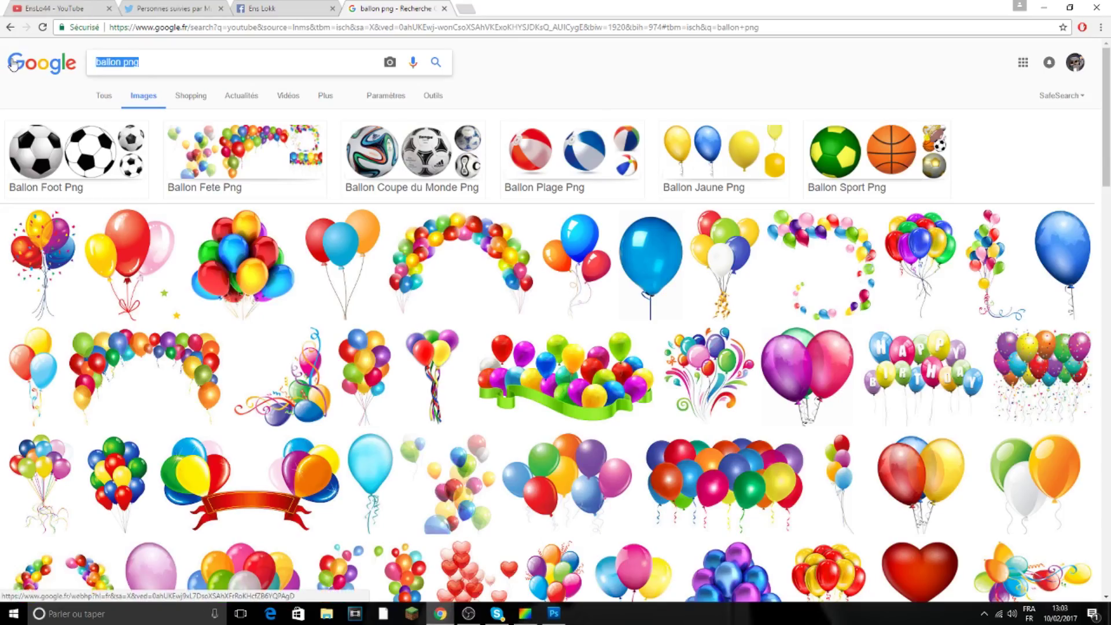
pyautogui.write('smiley')
pyautogui.press('Return')
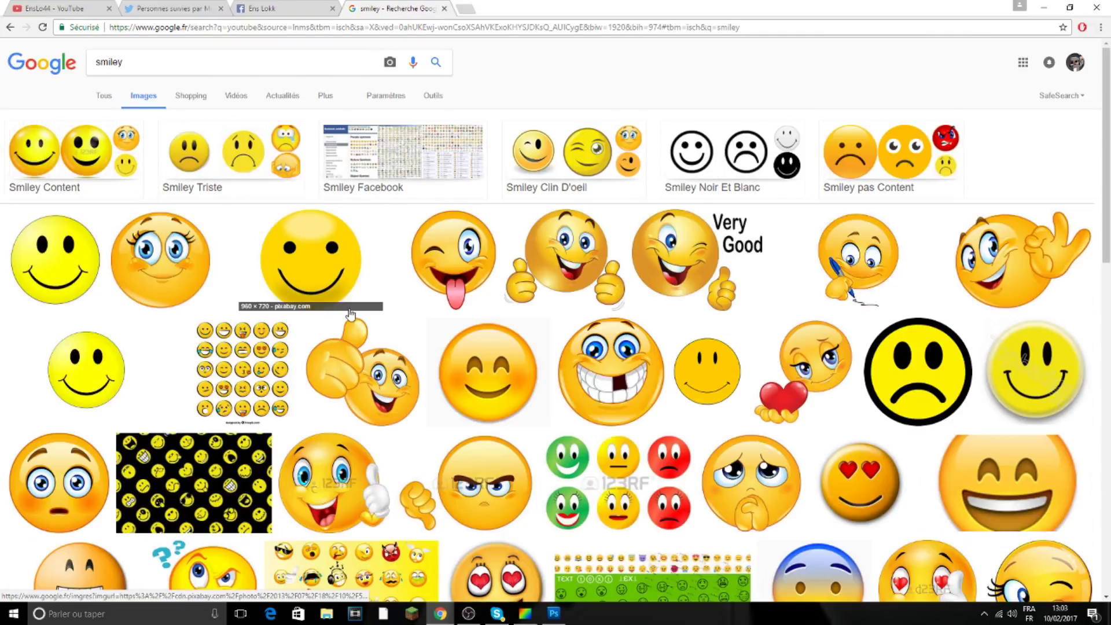
pyautogui.scroll(-1, 350, 313)
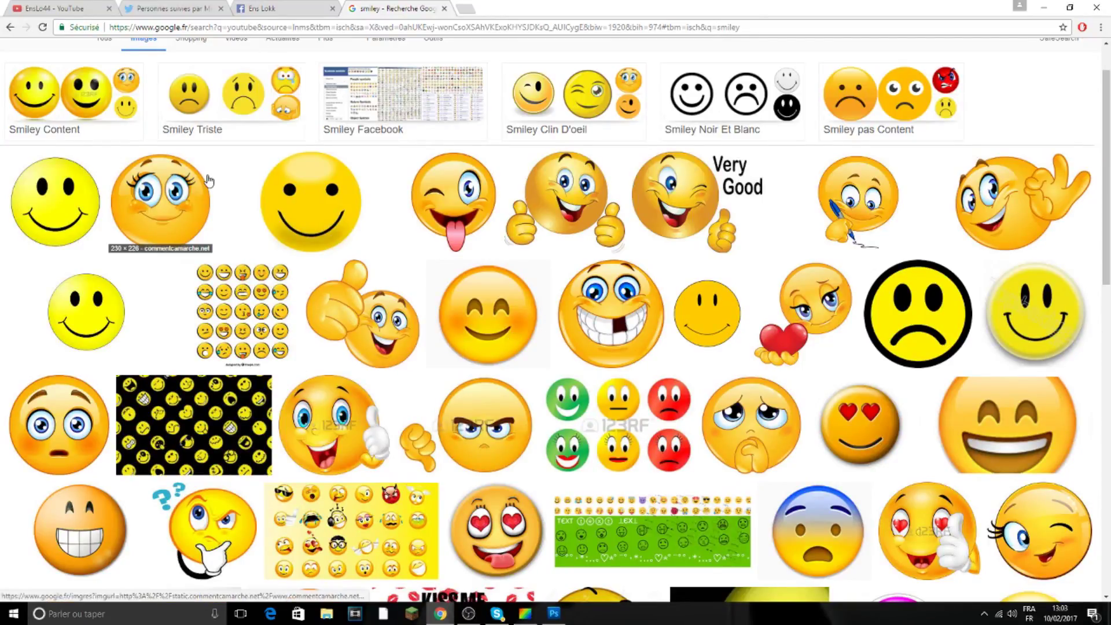
pyautogui.scroll(1, 209, 180)
# - Refine the image search to "smiley png" and copy the yellow smiley with large white eyes and a wide grin
pyautogui.click(151, 63)
pyautogui.write('png')
pyautogui.press('Return')
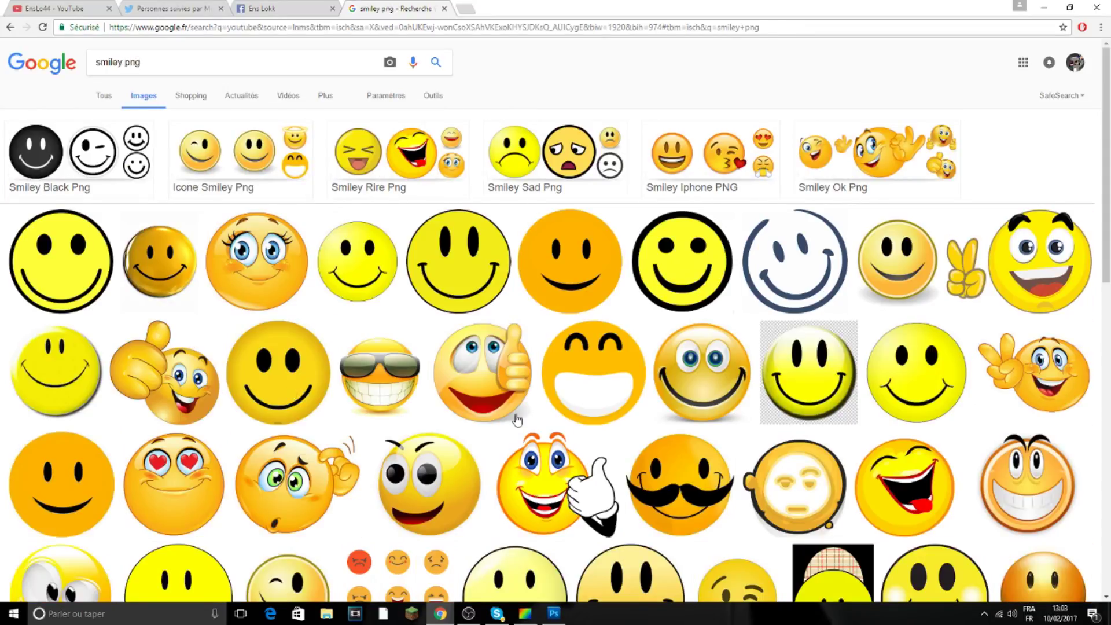
pyautogui.scroll(-1, 525, 423)
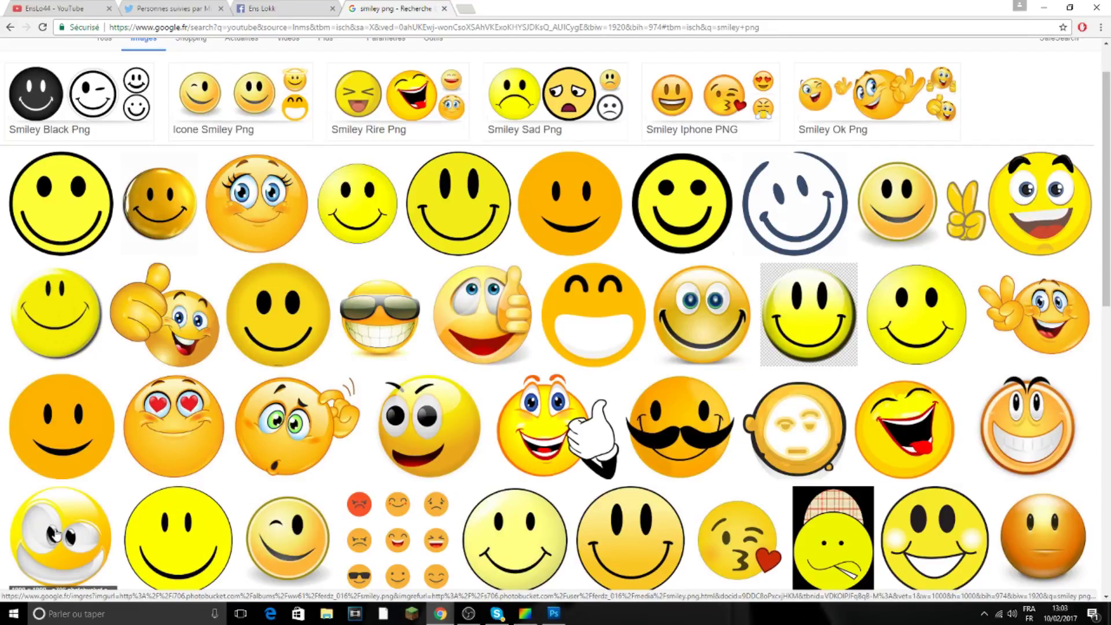
pyautogui.rightClick(54, 531)
pyautogui.click(87, 454)
# - Switch to PhotoFiltre 7 and close the soccer ball source image without saving it
pyautogui.click(525, 613)
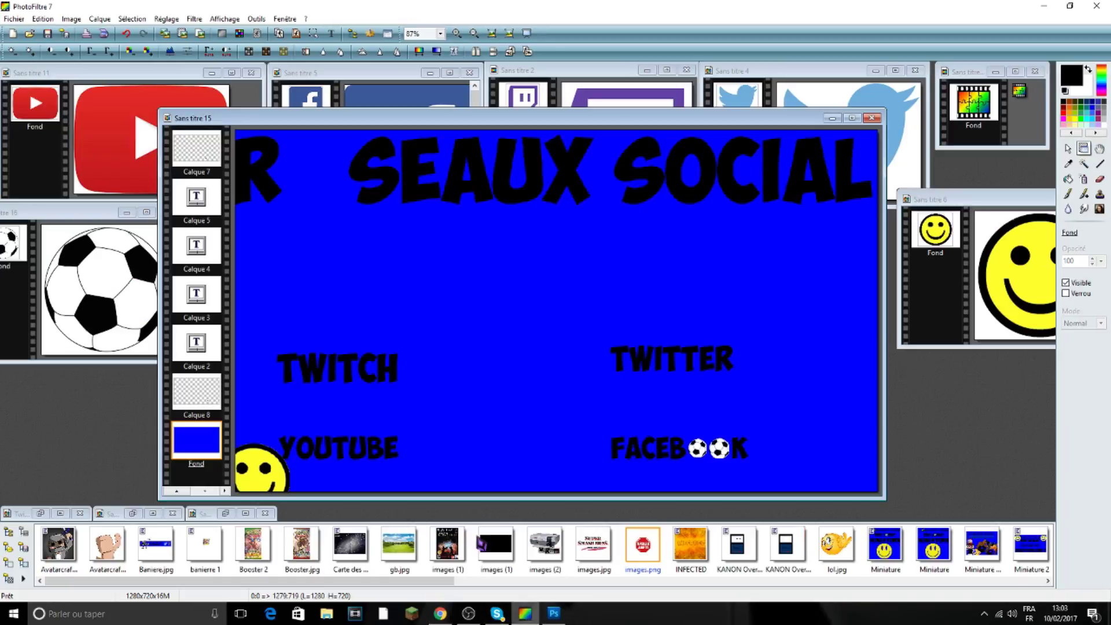
pyautogui.moveTo(81, 212); pyautogui.dragTo(90, 262)
pyautogui.click(176, 263)
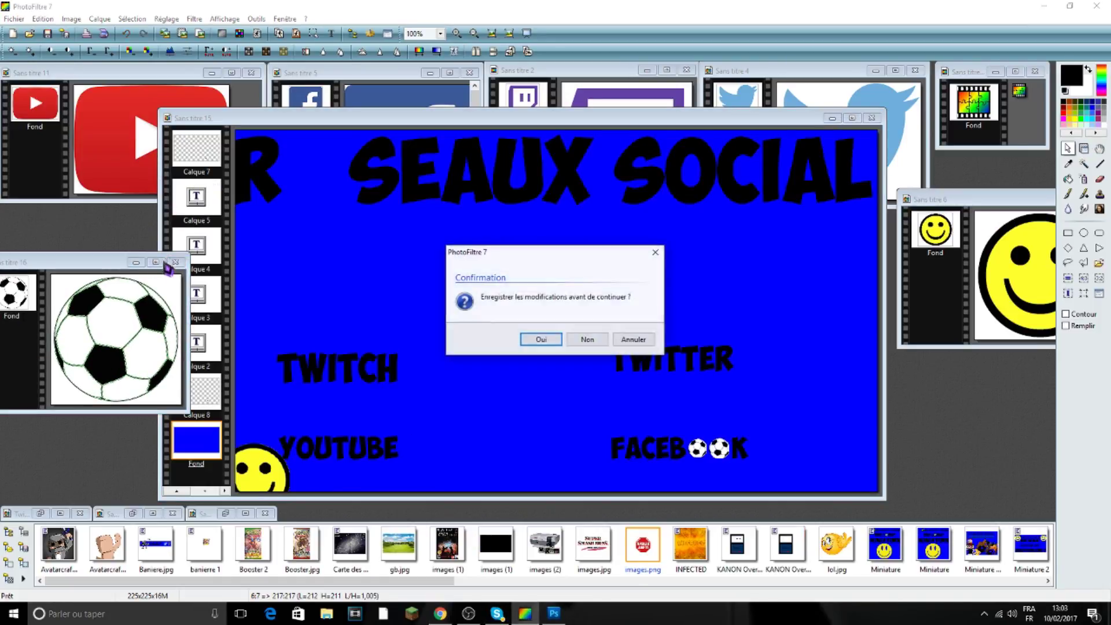
pyautogui.click(586, 339)
# - Paste the copied smiley as a new image and select its yellow face, eyes and mouth with the Magic Wand at tolerance 30
pyautogui.rightClick(32, 343)
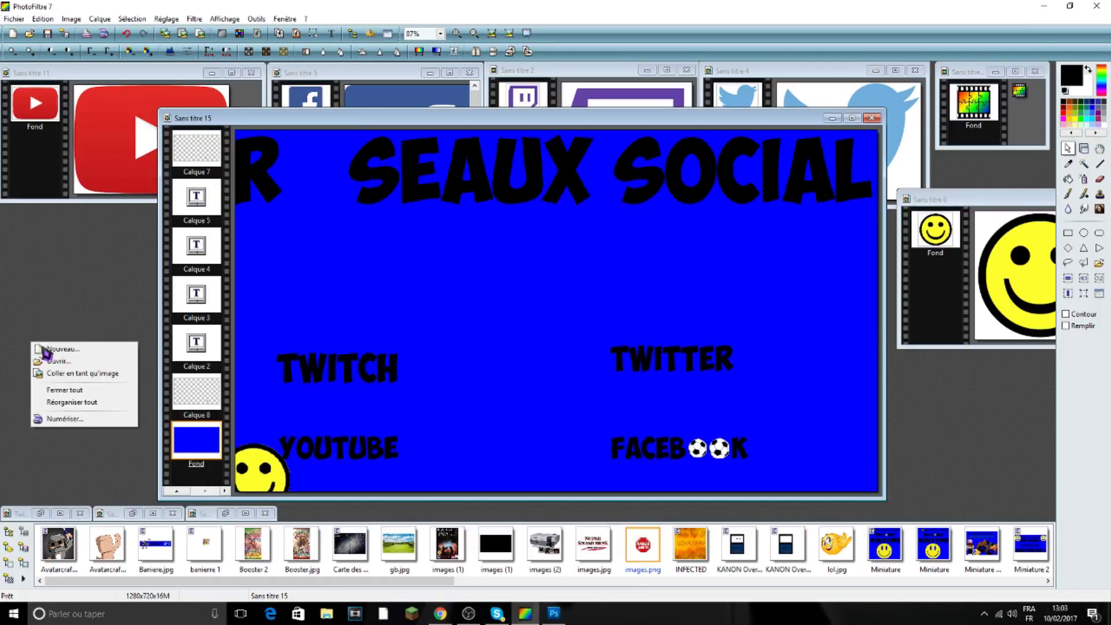
pyautogui.click(58, 374)
pyautogui.click(1083, 163)
pyautogui.click(209, 182)
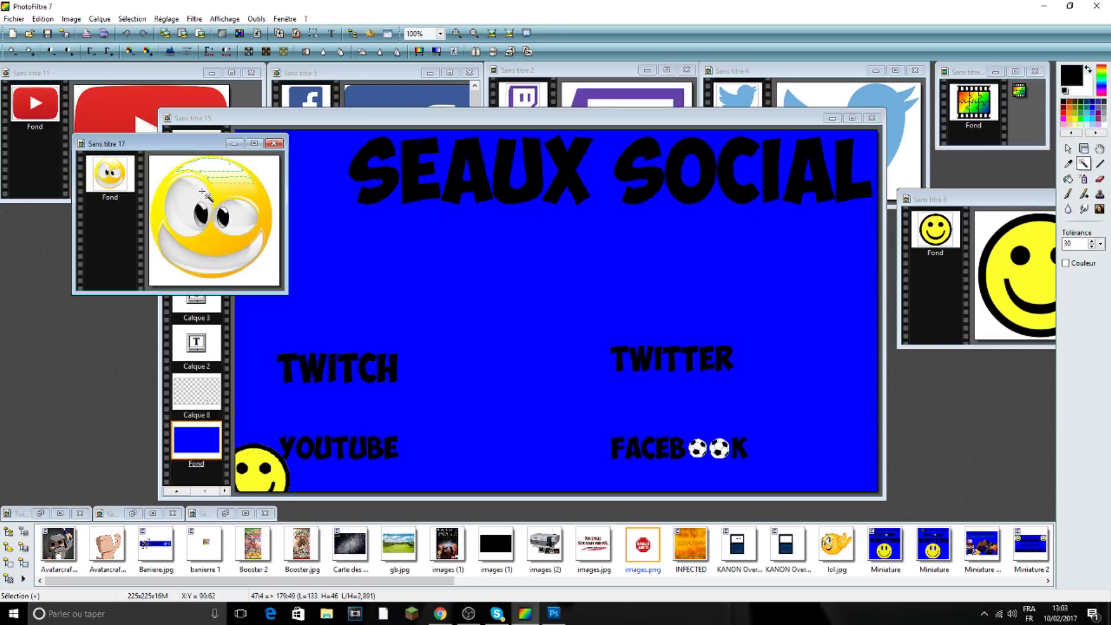
pyautogui.click(208, 197)
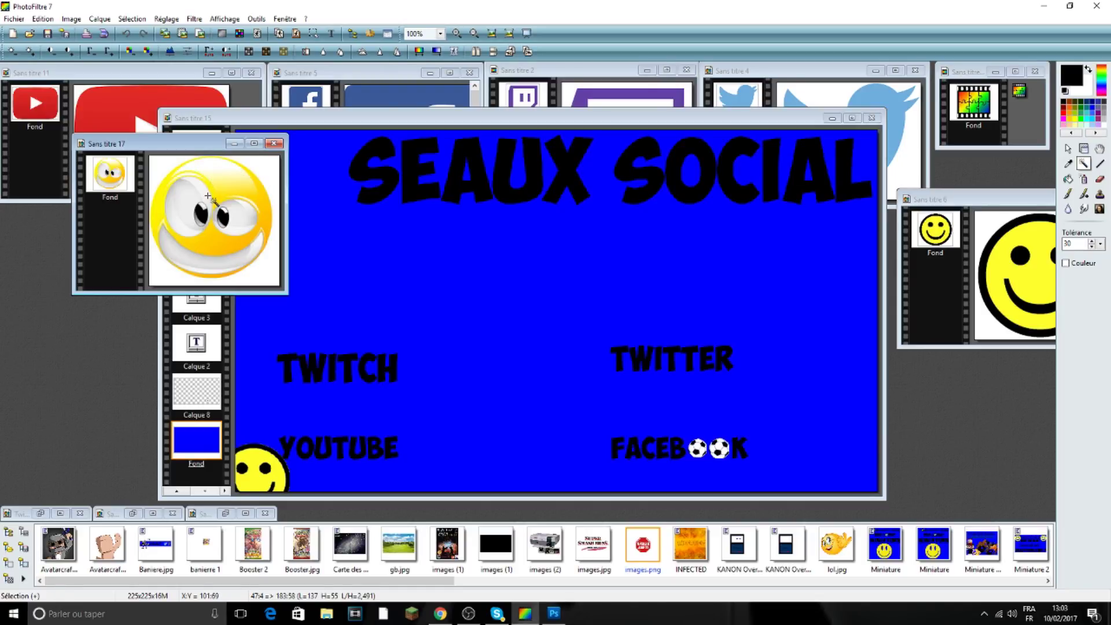
pyautogui.click(173, 178)
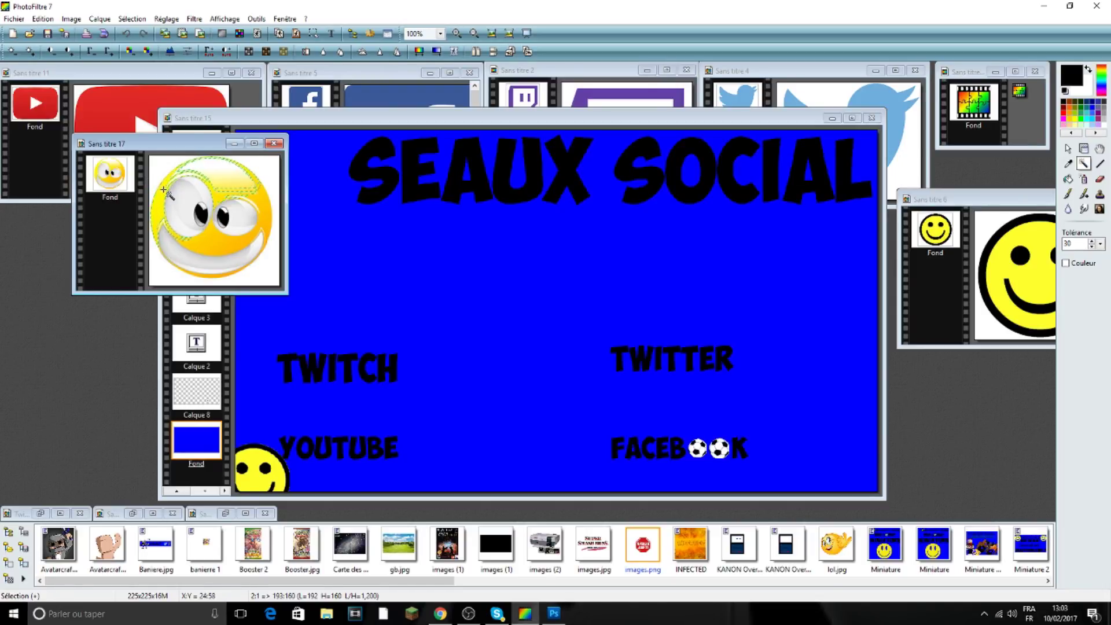
pyautogui.click(237, 261)
pyautogui.click(203, 227)
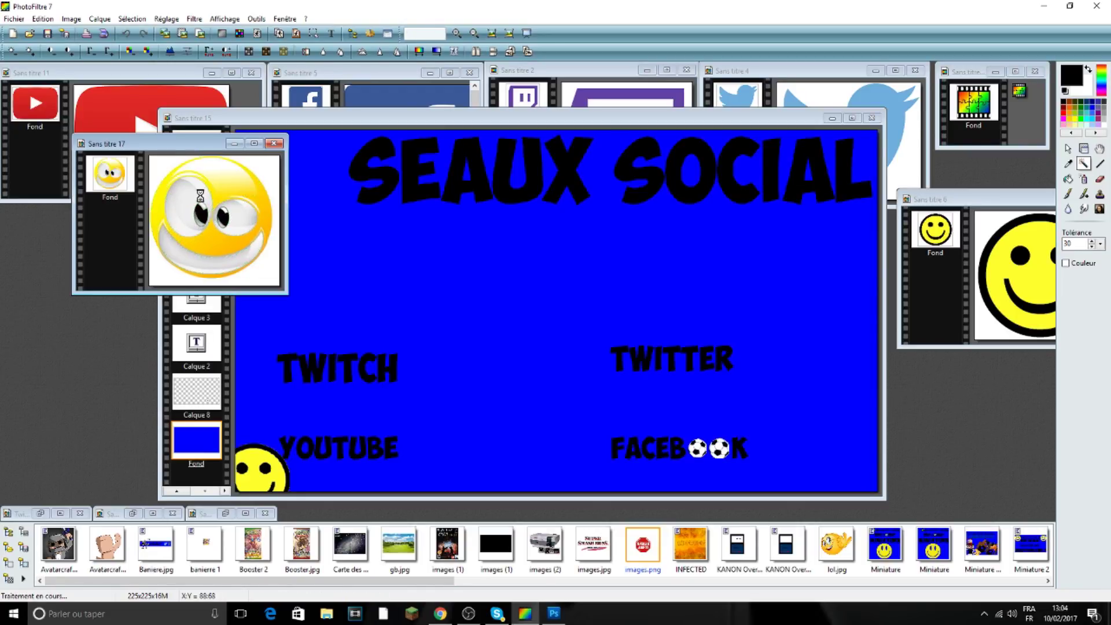
pyautogui.click(262, 222)
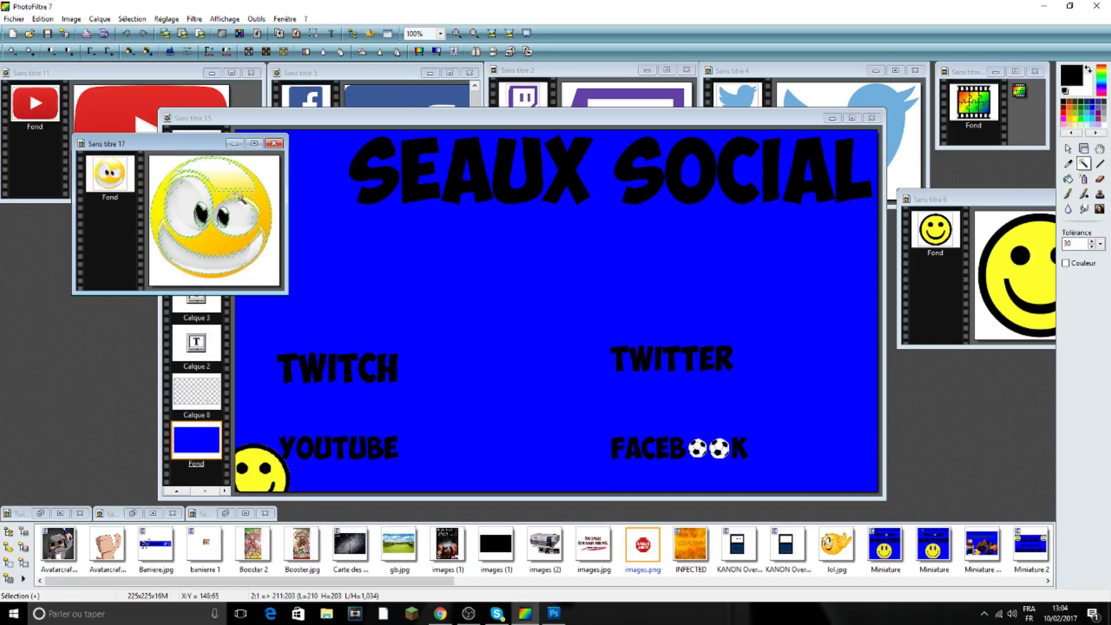
pyautogui.click(209, 180)
pyautogui.click(192, 180)
# - Extend the wand selection over the smiley's forehead and large eye, and place the selected smiley below the title in the blue image
pyautogui.scroll(1, 193, 182)
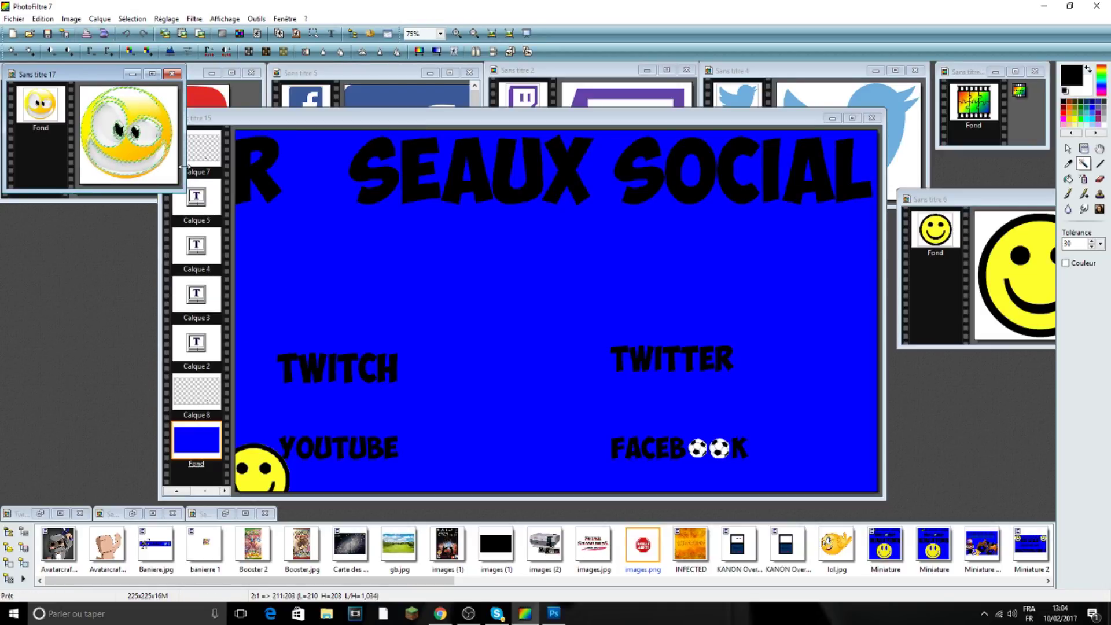
pyautogui.scroll(1, 145, 145)
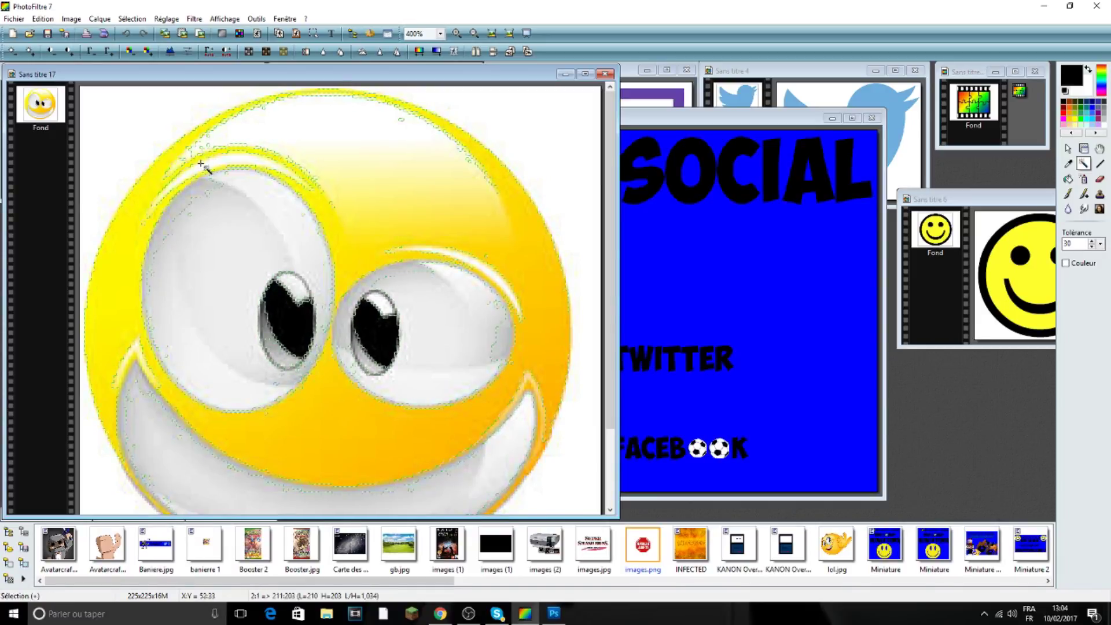
pyautogui.click(205, 140)
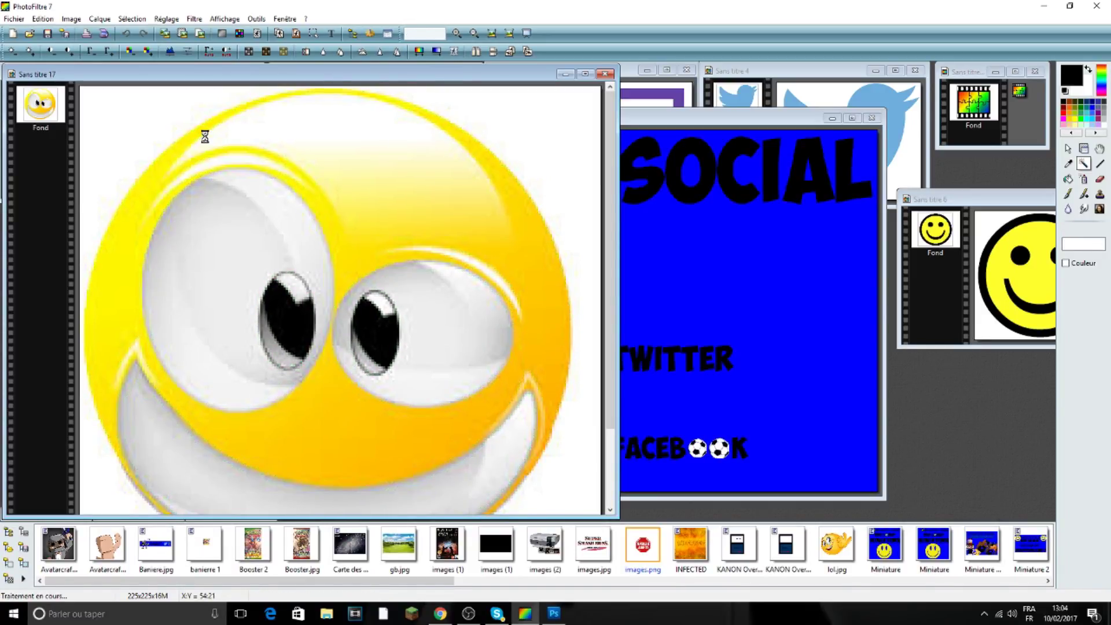
pyautogui.click(280, 199)
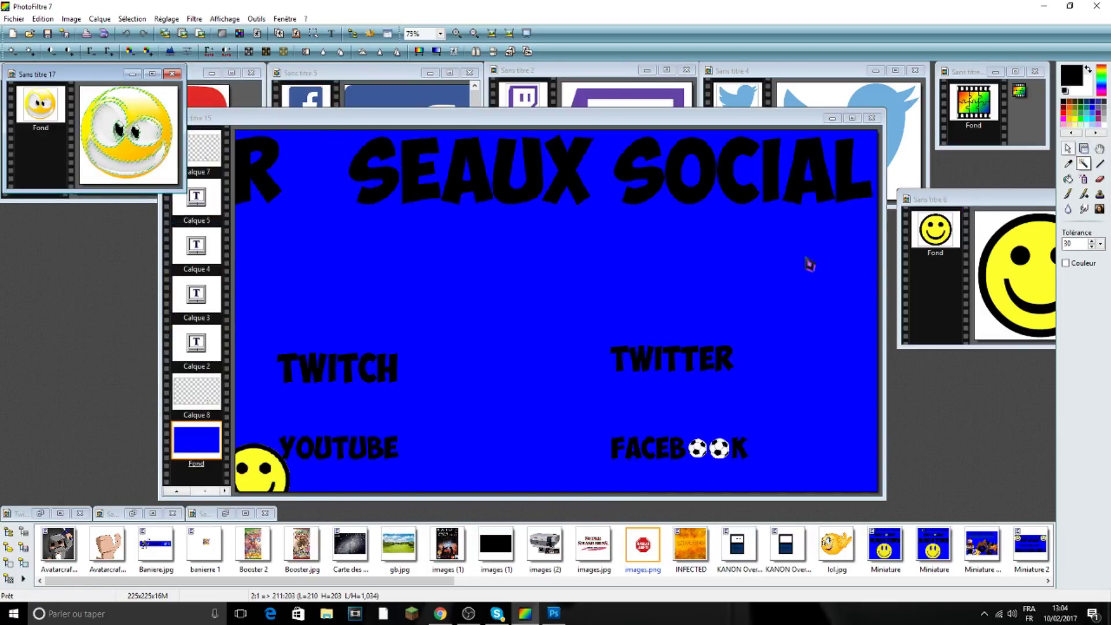
pyautogui.click(585, 304)
pyautogui.moveTo(586, 305); pyautogui.dragTo(551, 290)
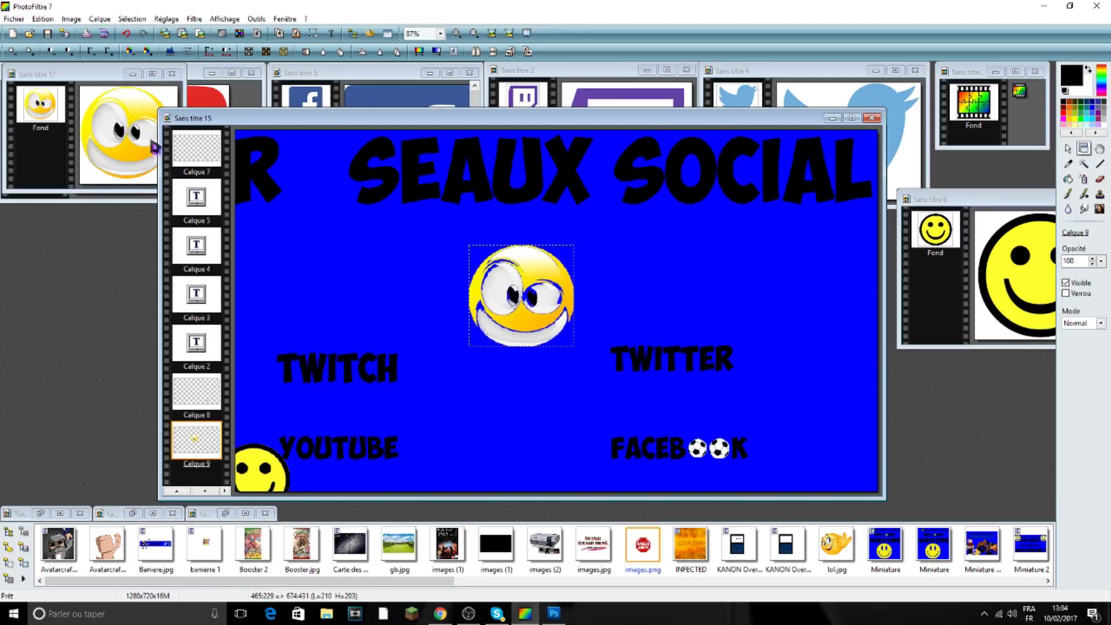
# - Delete the smiley layer from the blue image and close the smiley source image without saving it
pyautogui.rightClick(543, 317)
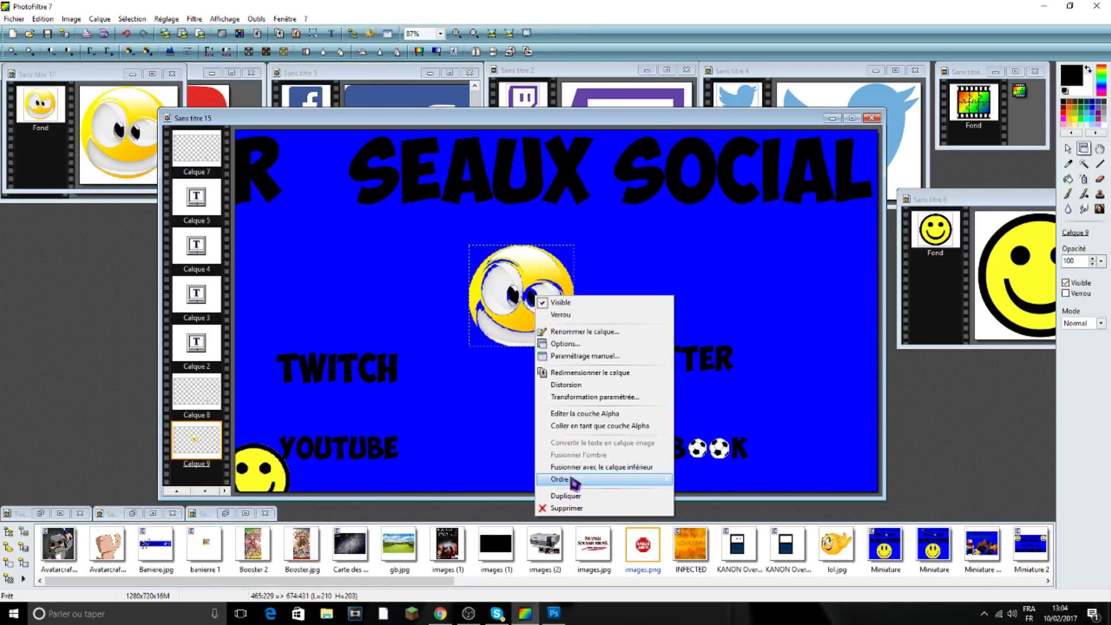
pyautogui.click(577, 510)
pyautogui.click(173, 74)
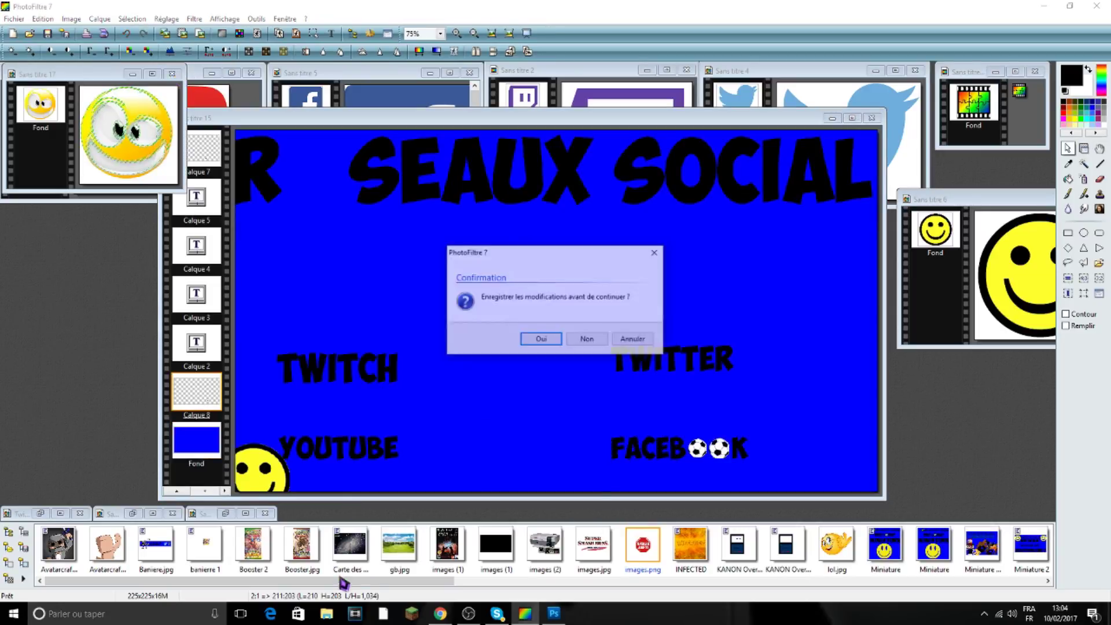
pyautogui.click(589, 338)
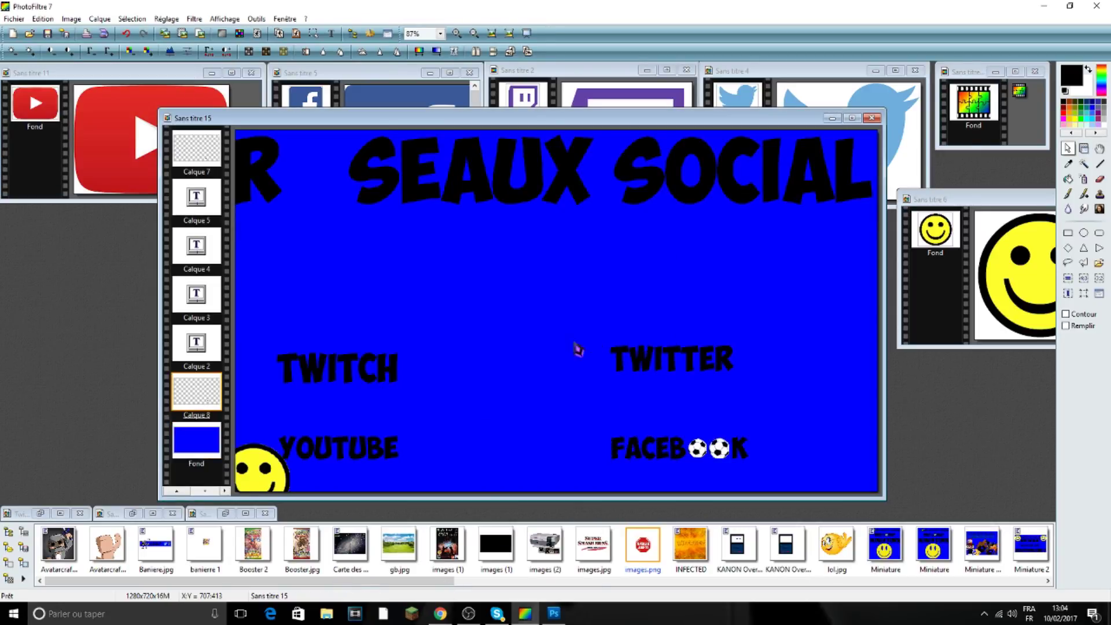
# - Switch to Chrome and check the settings, extra categories and search tools available for the "smiley png" image search
pyautogui.click(440, 613)
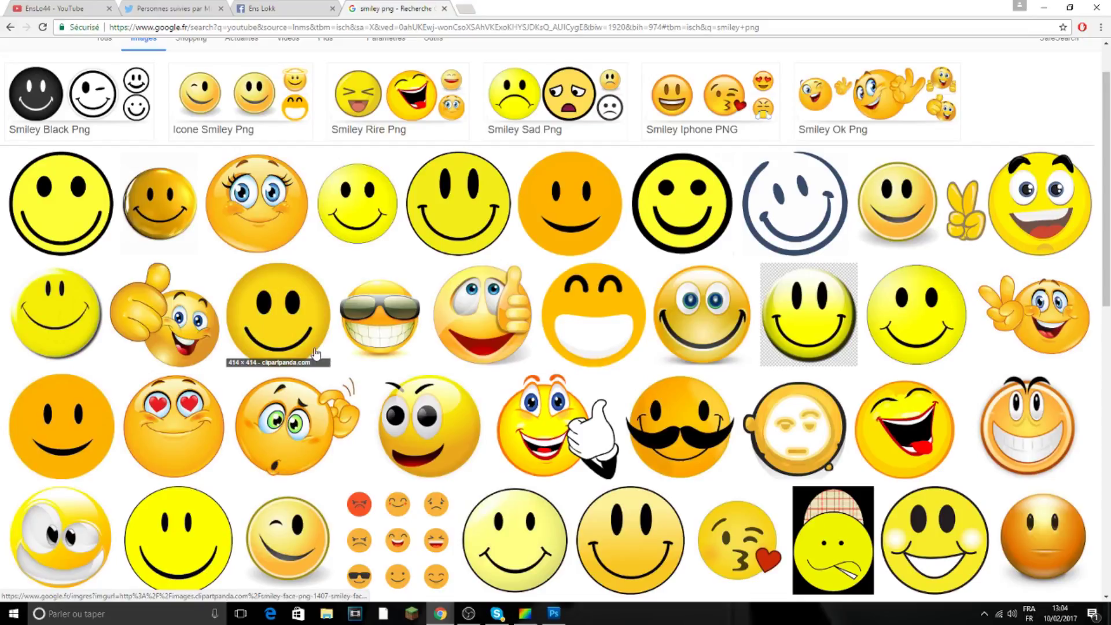
pyautogui.scroll(1, 316, 353)
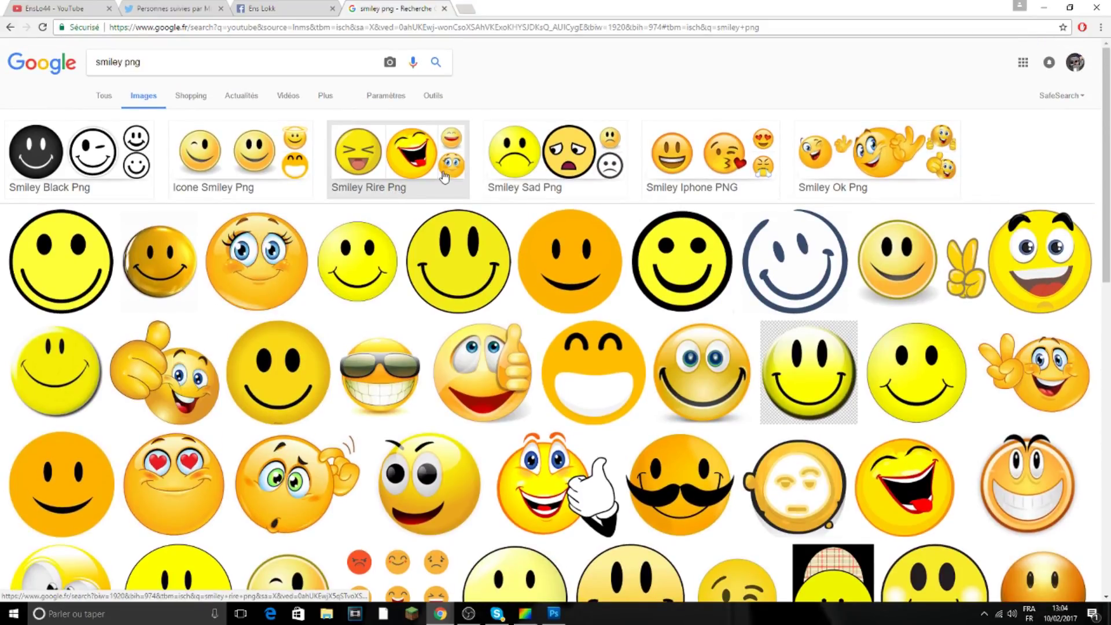
pyautogui.click(394, 97)
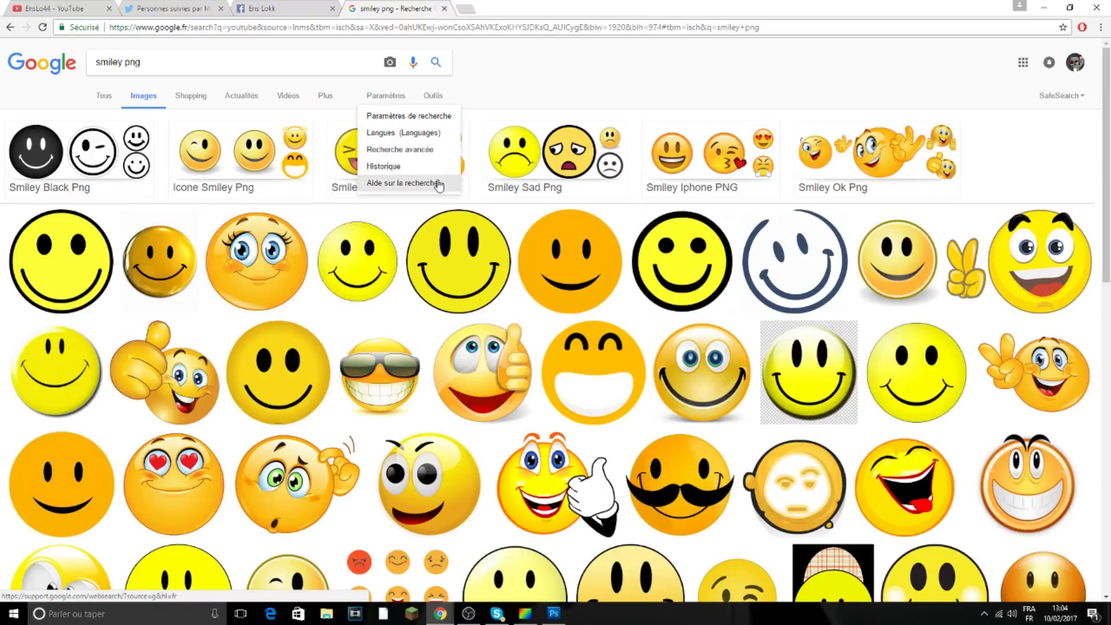
pyautogui.click(484, 96)
pyautogui.click(326, 99)
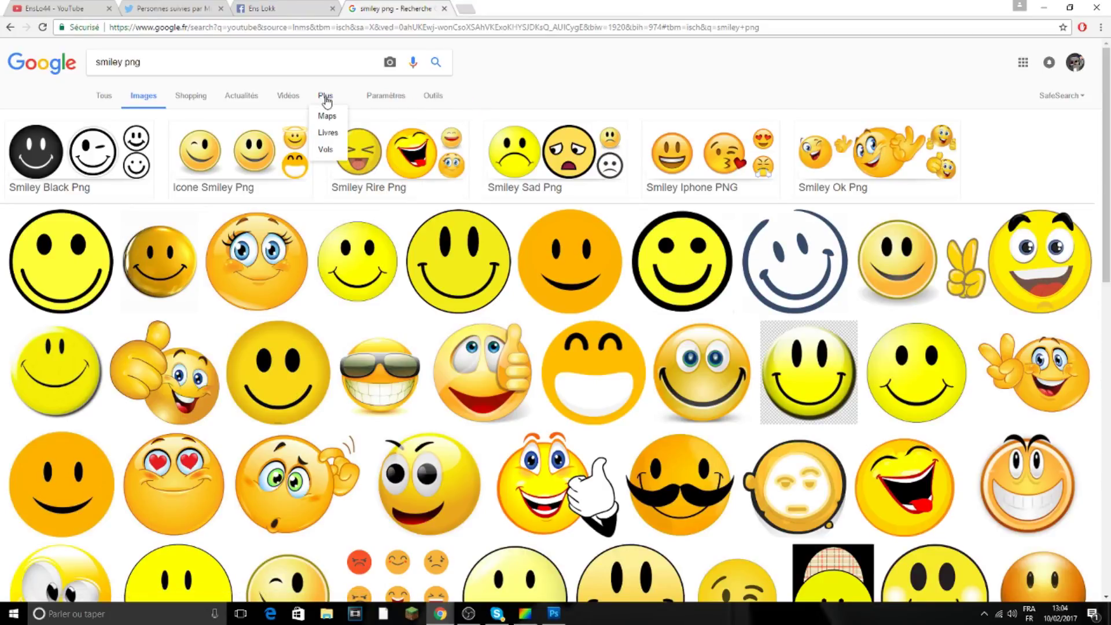
pyautogui.click(432, 96)
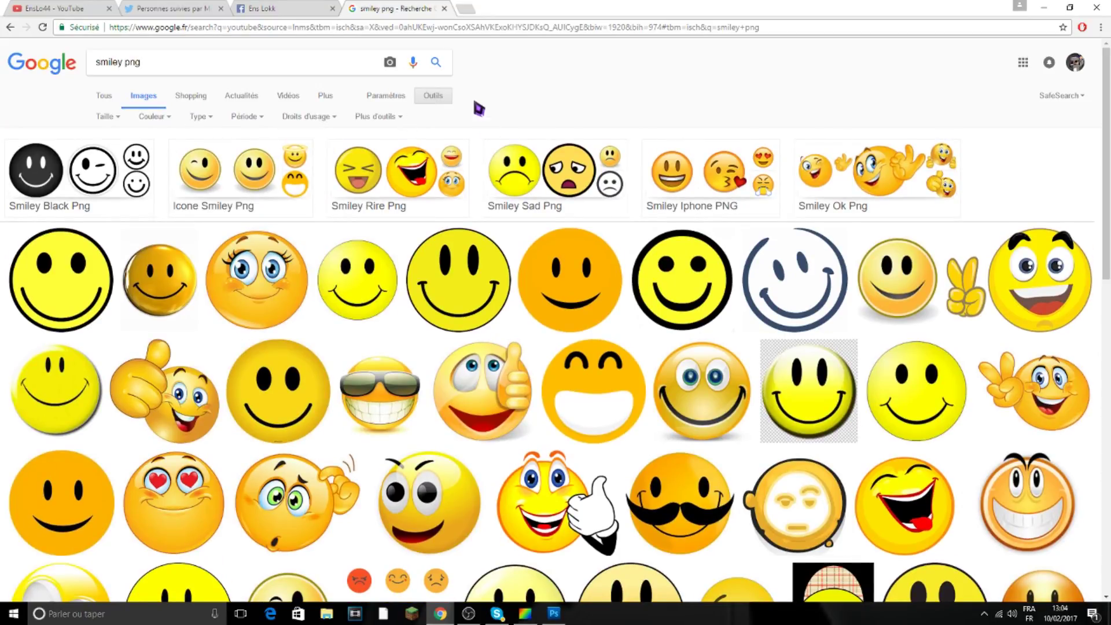
pyautogui.click(435, 97)
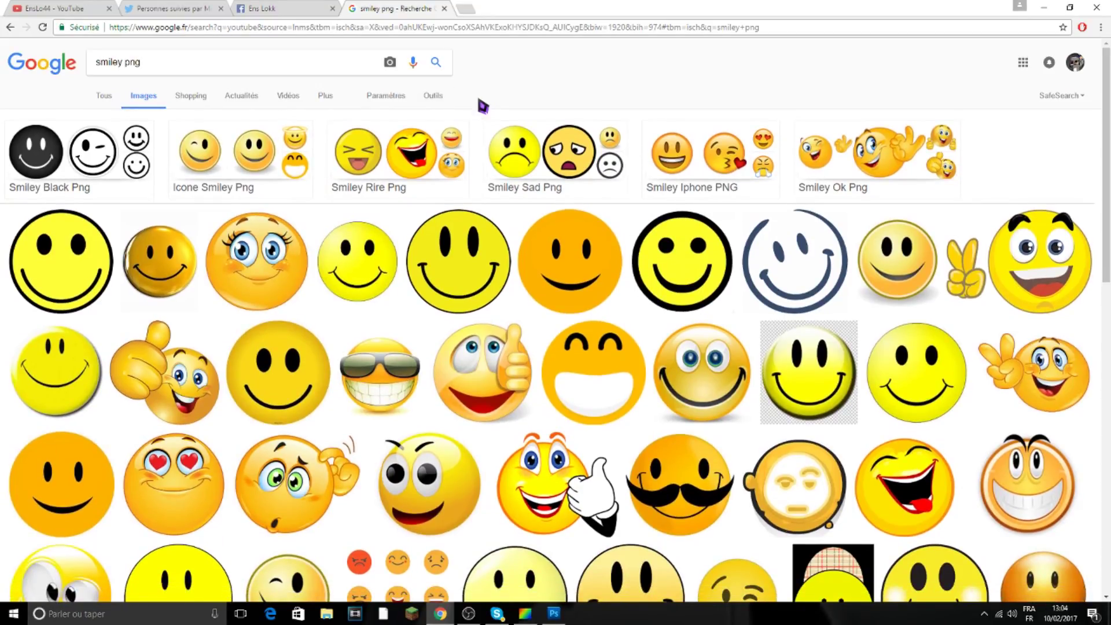
# - Change the Google Images search to "smiley"
pyautogui.click(144, 68)
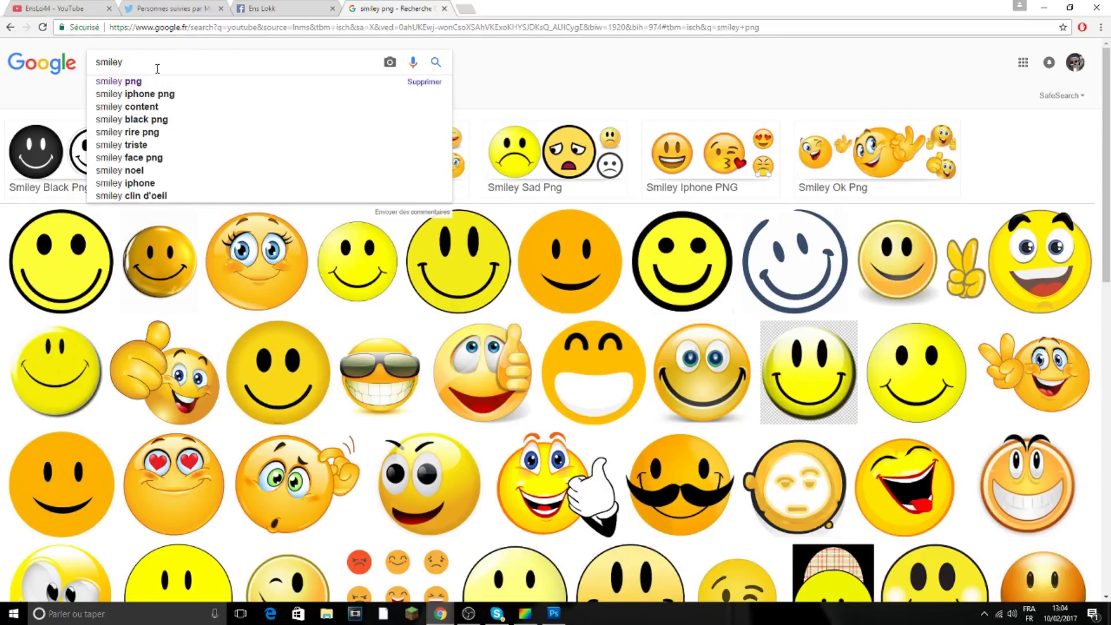
pyautogui.press('Escape')
pyautogui.click(164, 104)
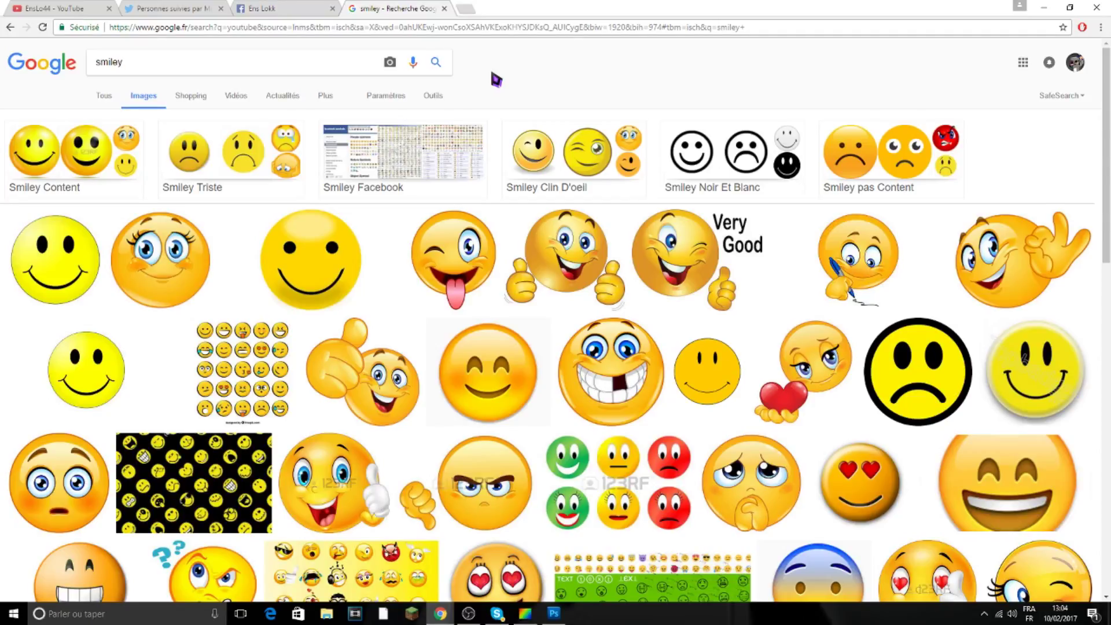
# - Filter the smiley image results by colour to Transparent
pyautogui.click(434, 99)
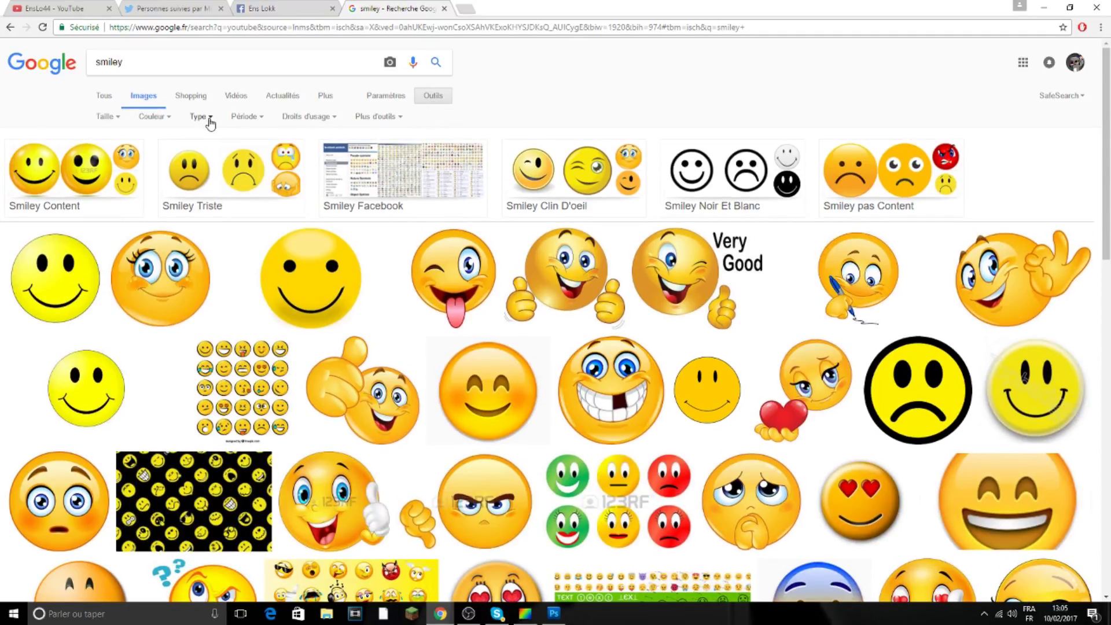
pyautogui.click(211, 119)
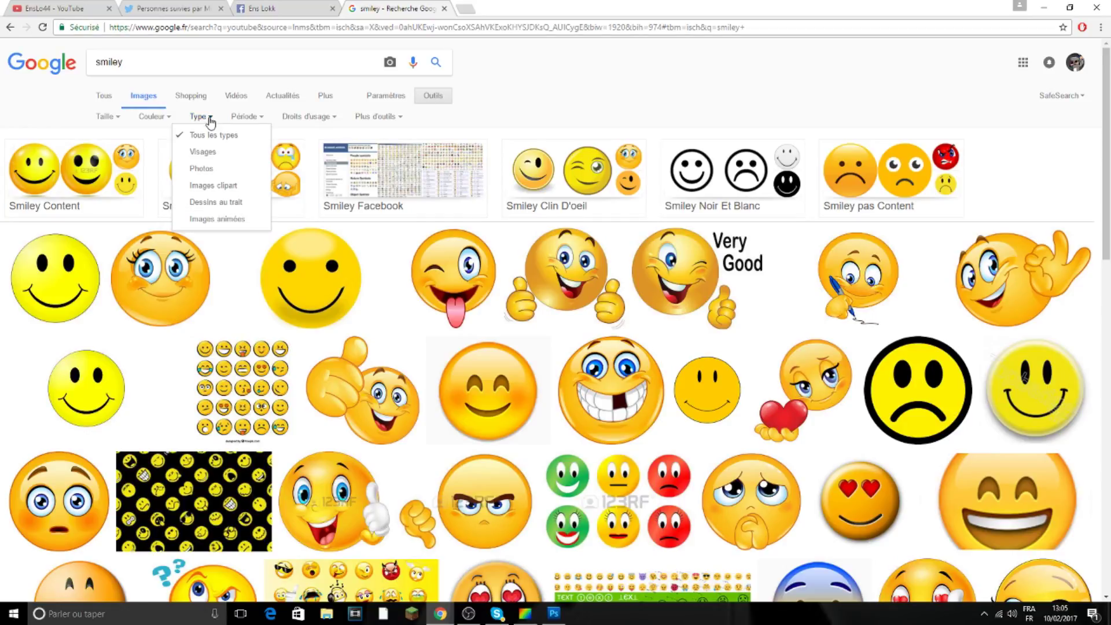
pyautogui.click(211, 119)
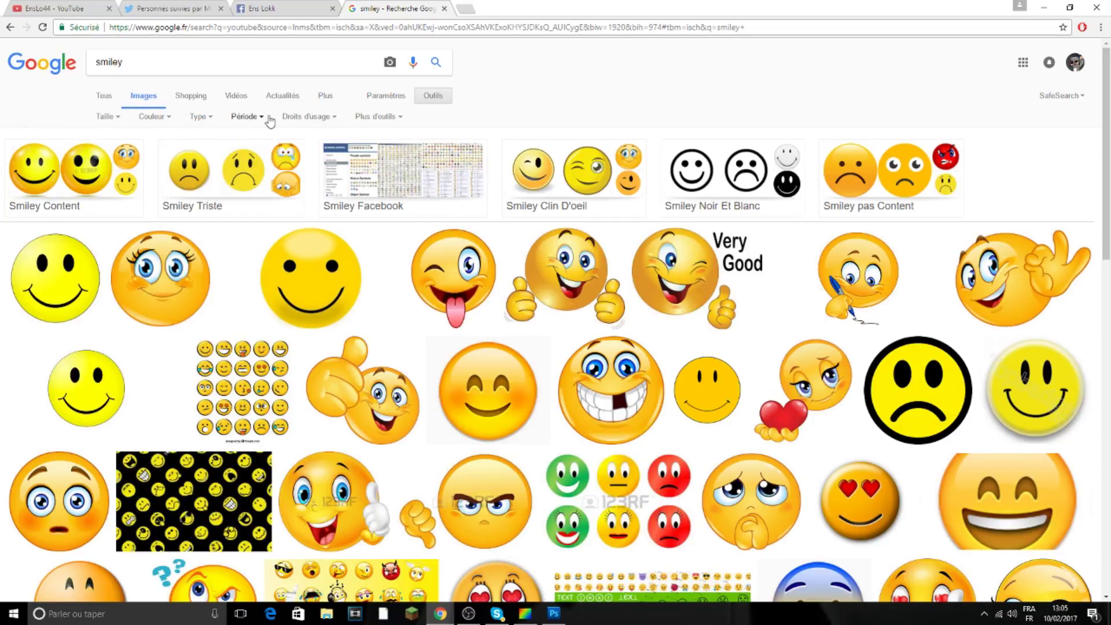
pyautogui.click(169, 118)
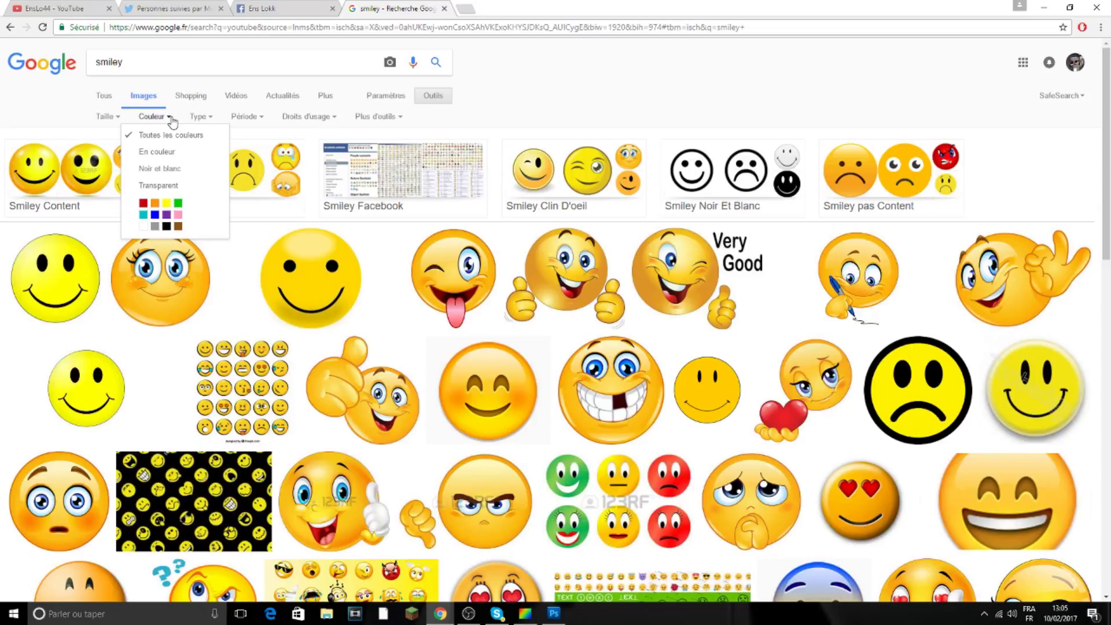
pyautogui.click(175, 186)
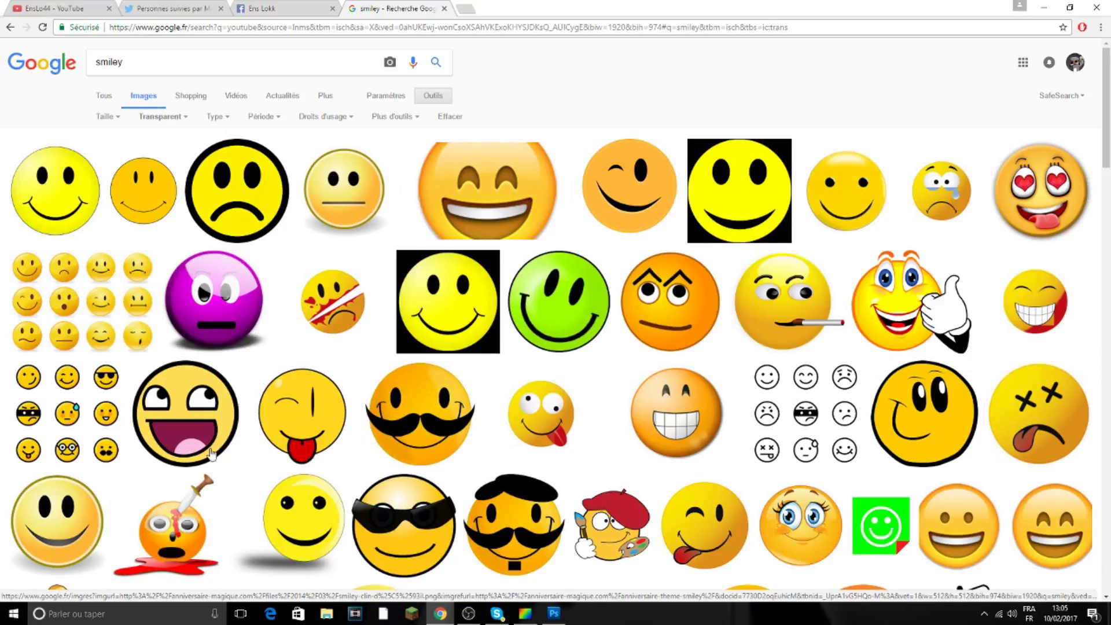
# - Copy the black-outlined smiley with a wide open mouth and paste it into PhotoFiltre 7 as a new image
pyautogui.rightClick(195, 434)
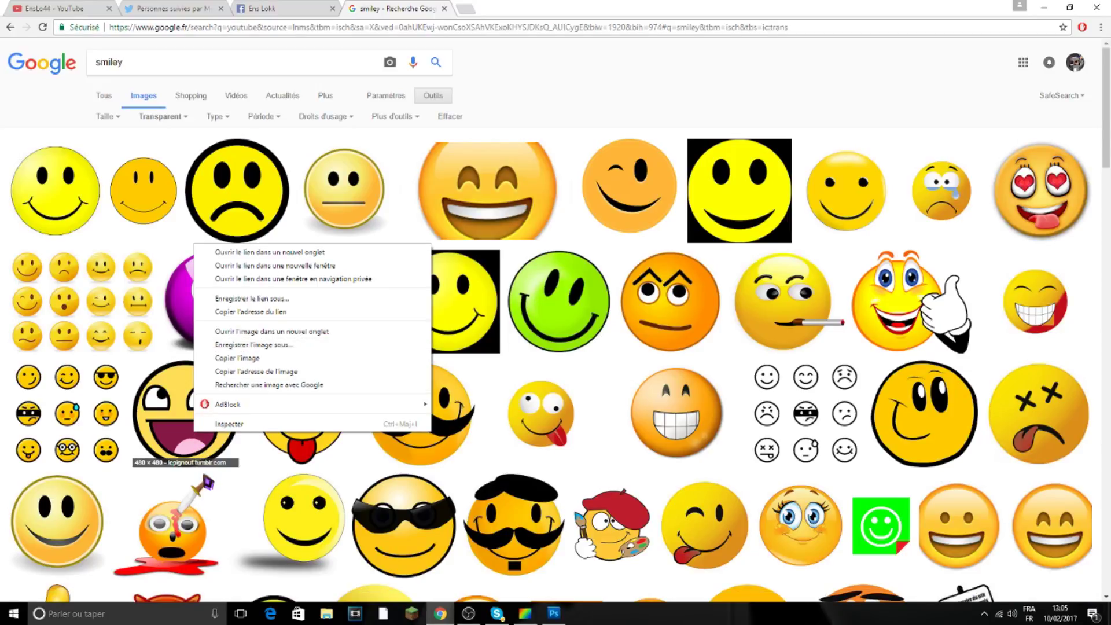
pyautogui.click(238, 358)
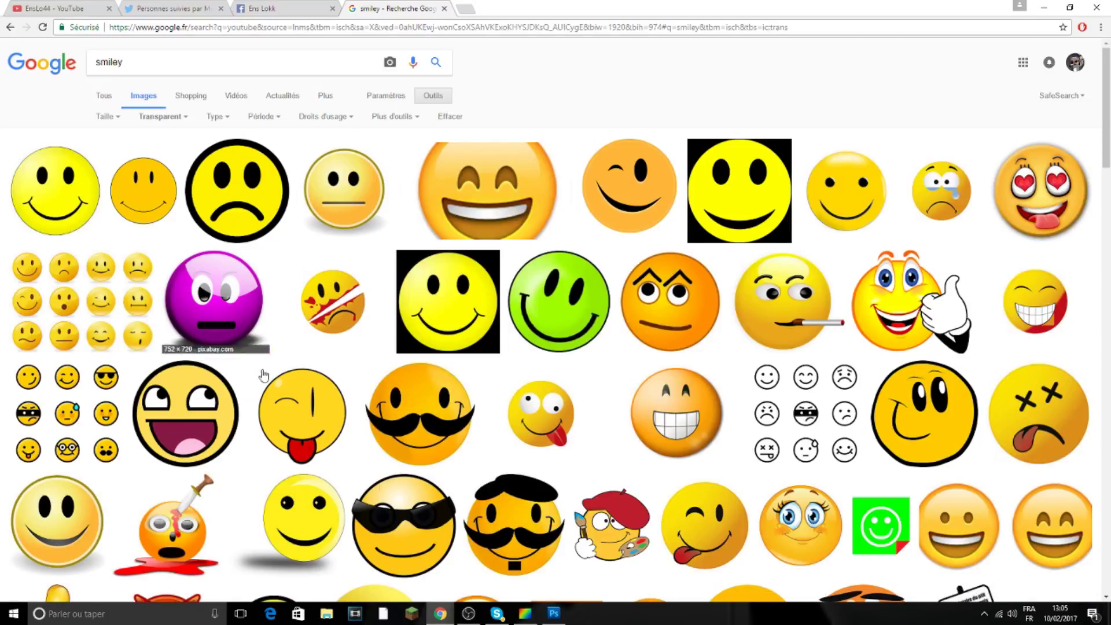
pyautogui.click(527, 613)
pyautogui.rightClick(110, 305)
pyautogui.click(142, 339)
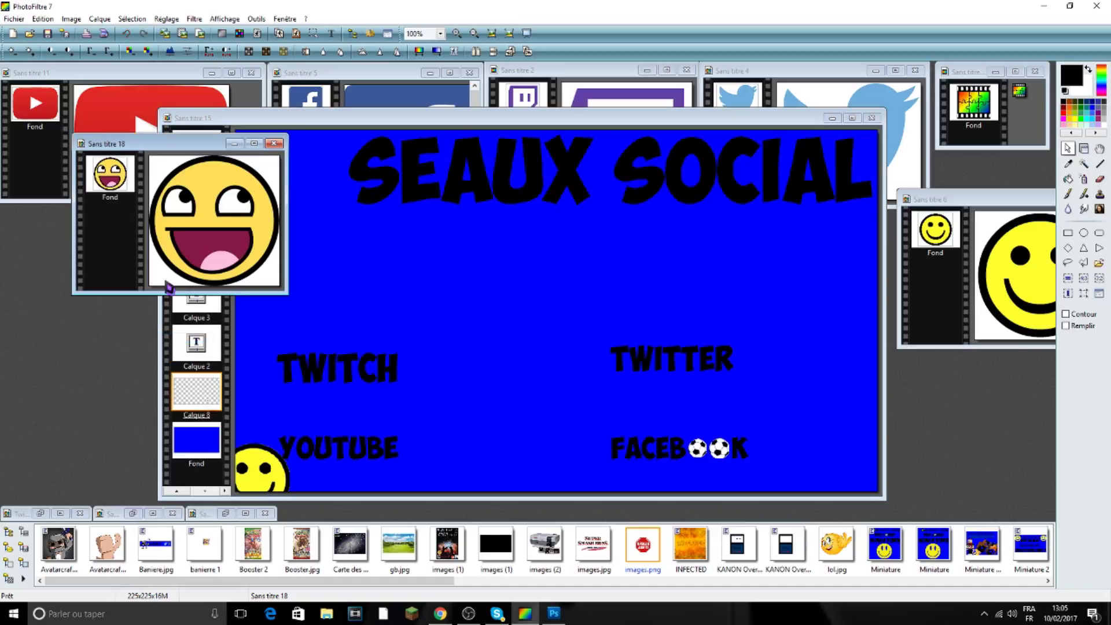
pyautogui.moveTo(192, 149); pyautogui.dragTo(179, 158)
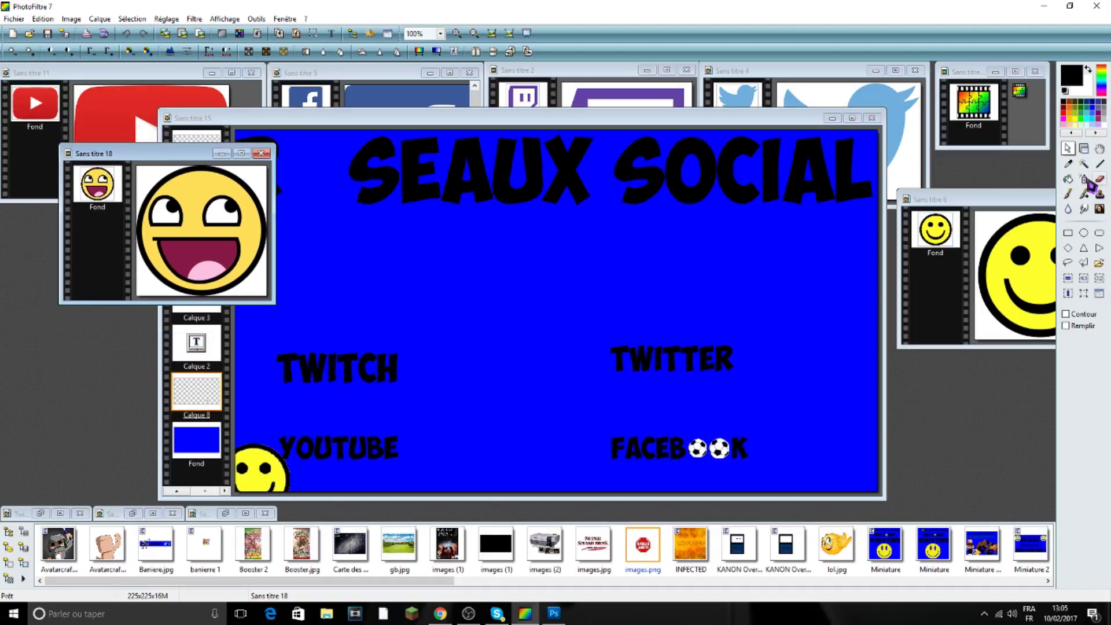
# - Use the Magic wand to select the open-mouthed smiley, adding its separate face, eye and mouth areas to one selection
pyautogui.click(1084, 165)
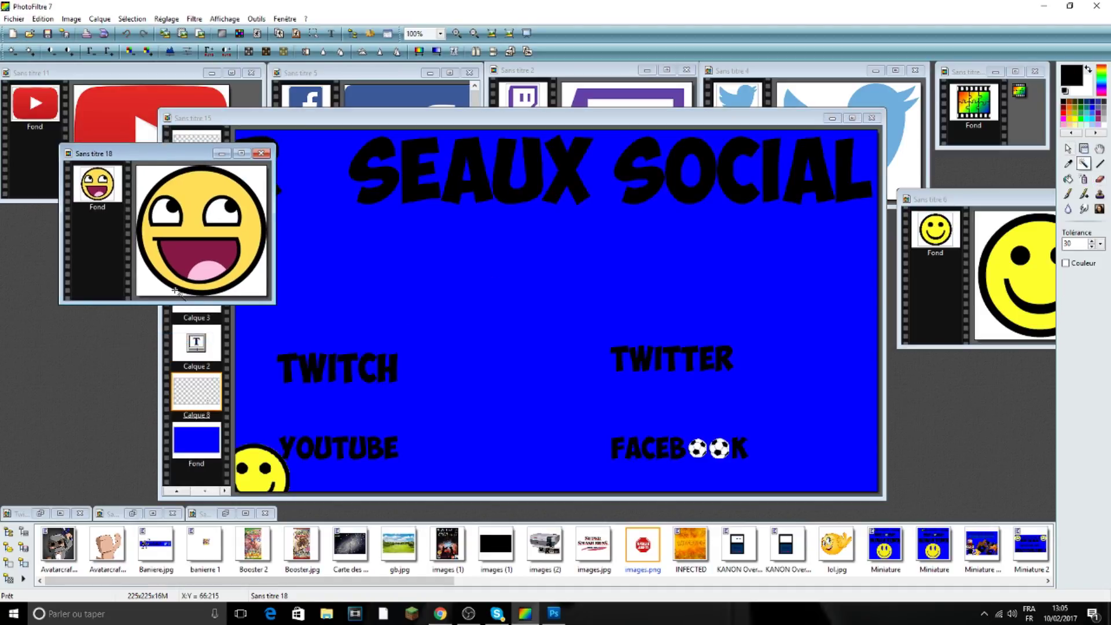
pyautogui.click(166, 194)
pyautogui.keyDown('shift'); pyautogui.click(180, 194); pyautogui.keyUp('shift')
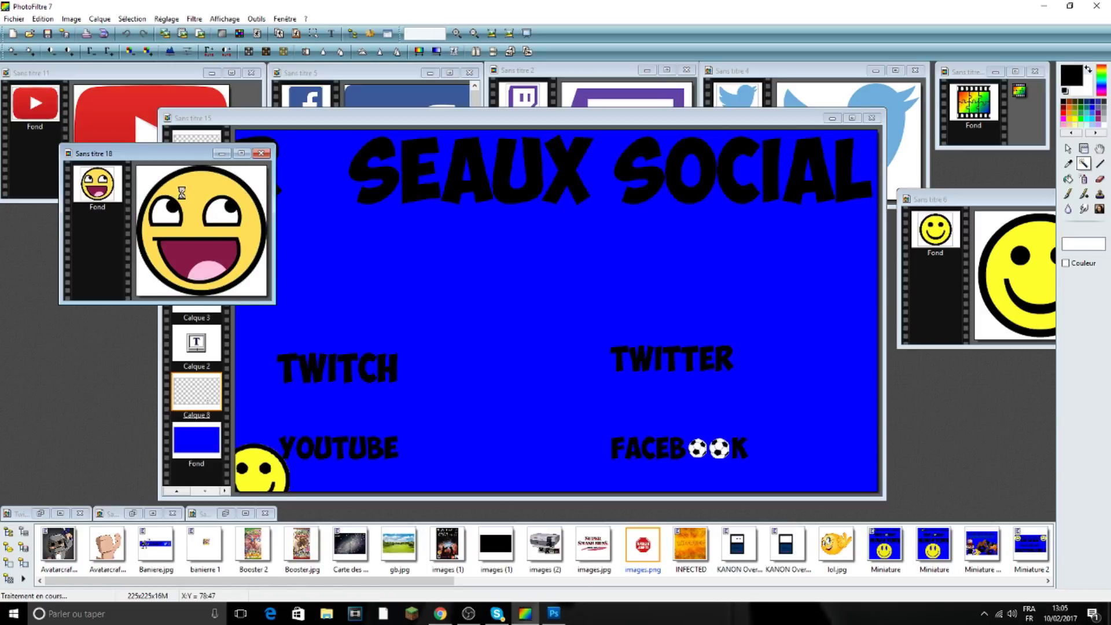
pyautogui.keyDown('shift'); pyautogui.click(183, 212); pyautogui.keyUp('shift')
pyautogui.keyDown('shift'); pyautogui.click(218, 201); pyautogui.keyUp('shift')
pyautogui.keyDown('shift'); pyautogui.click(186, 245); pyautogui.keyUp('shift')
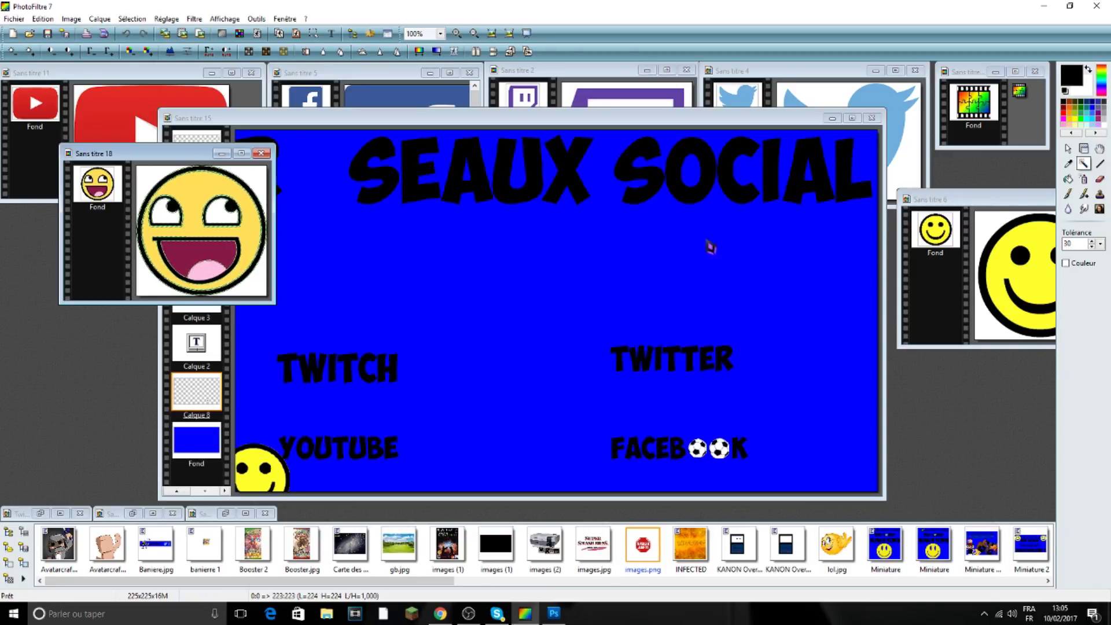
# - Try pasting the selected smiley into the blue social networks image, and delete the pasted layer
pyautogui.click(1084, 148)
pyautogui.click(410, 280)
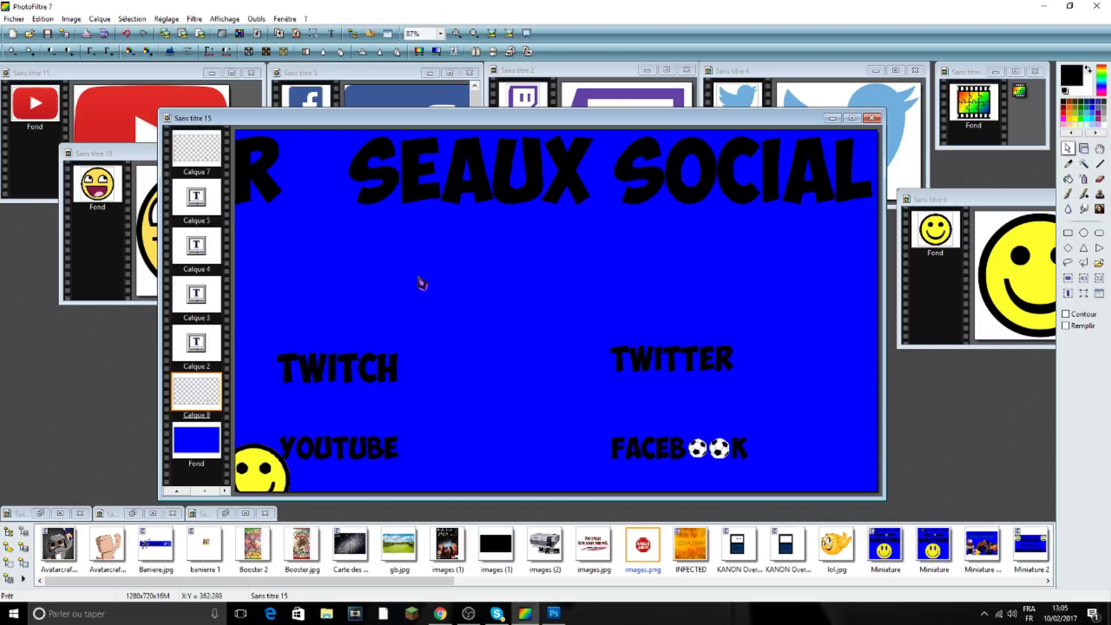
pyautogui.hotkey('ctrl', 'v')
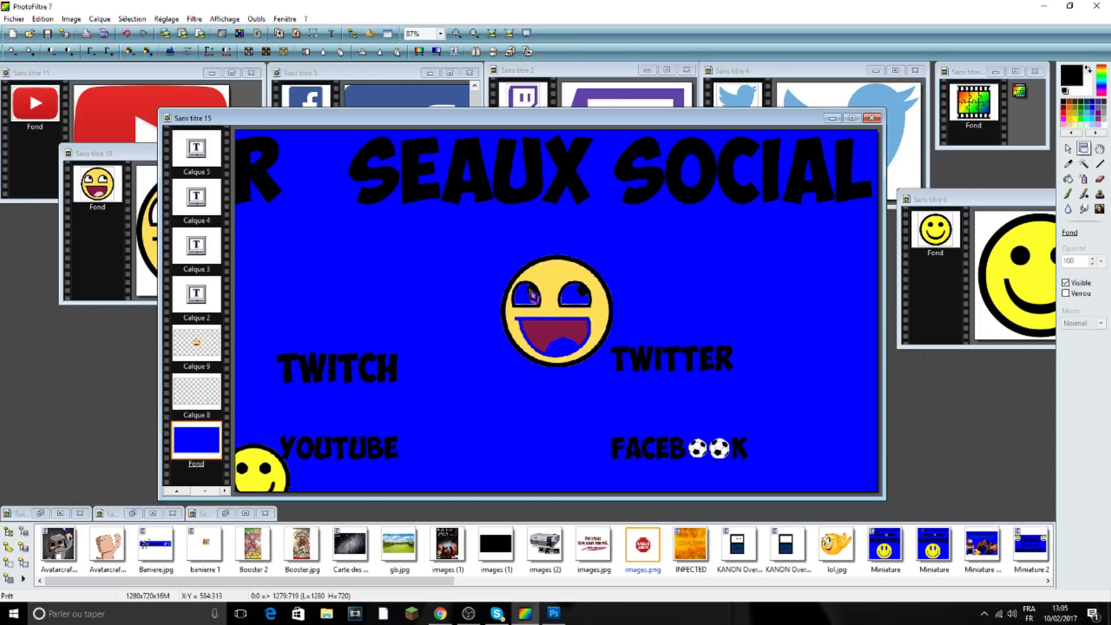
pyautogui.moveTo(530, 292); pyautogui.dragTo(491, 303)
pyautogui.rightClick(472, 271)
pyautogui.click(505, 478)
# - Add the eye whites and tongue to the smiley selection, test-paste it into the blue image and delete that test layer
pyautogui.moveTo(115, 154); pyautogui.dragTo(167, 154)
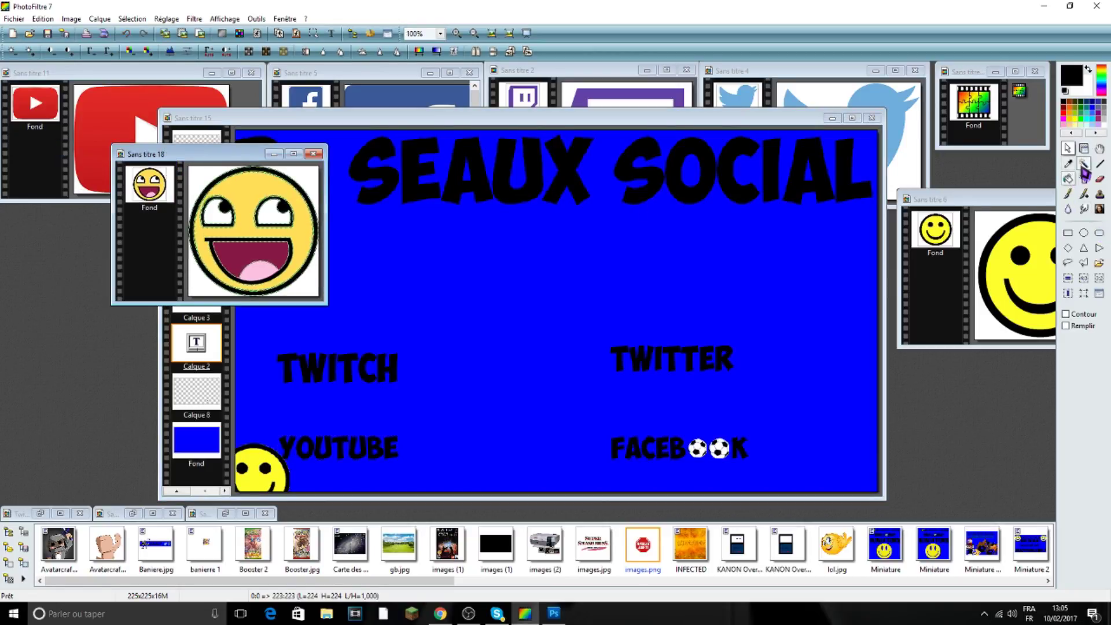
pyautogui.click(1082, 166)
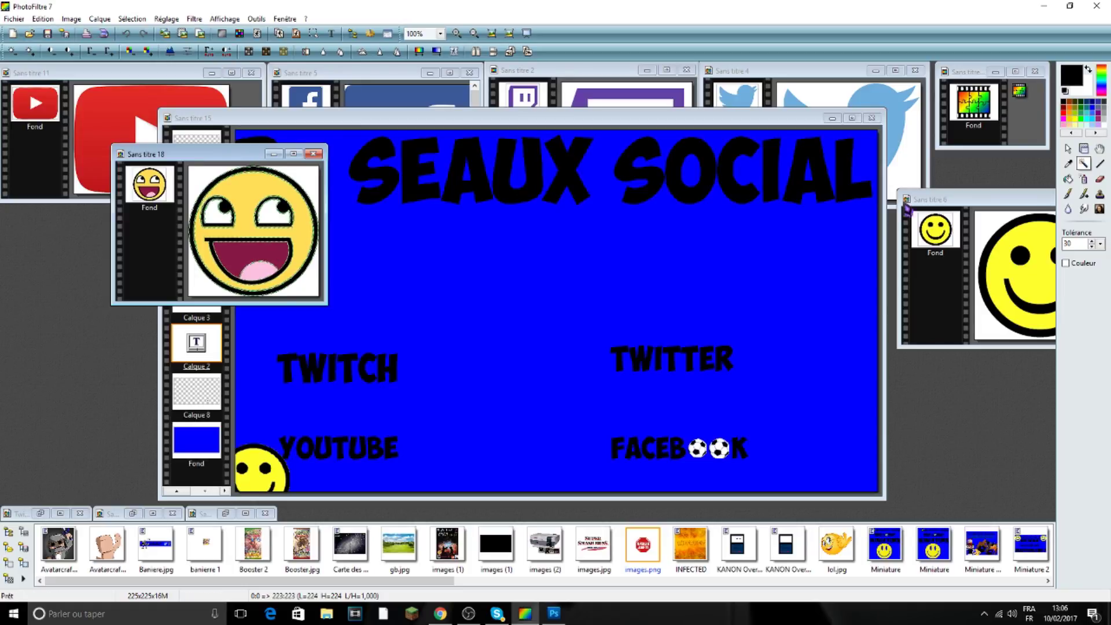
pyautogui.click(507, 285)
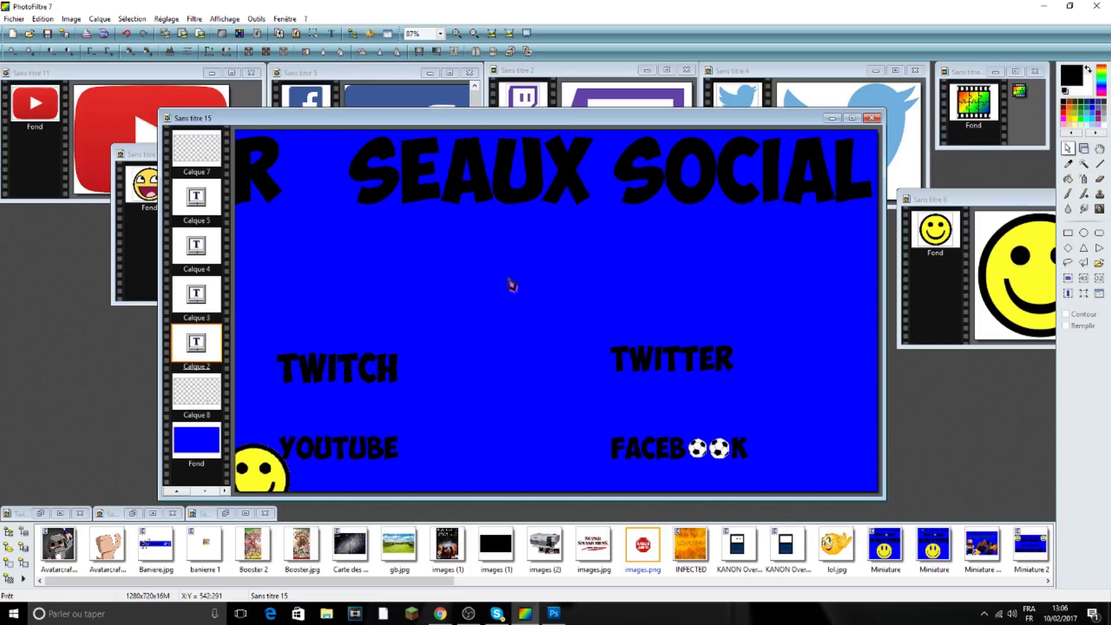
pyautogui.hotkey('ctrl', 'v')
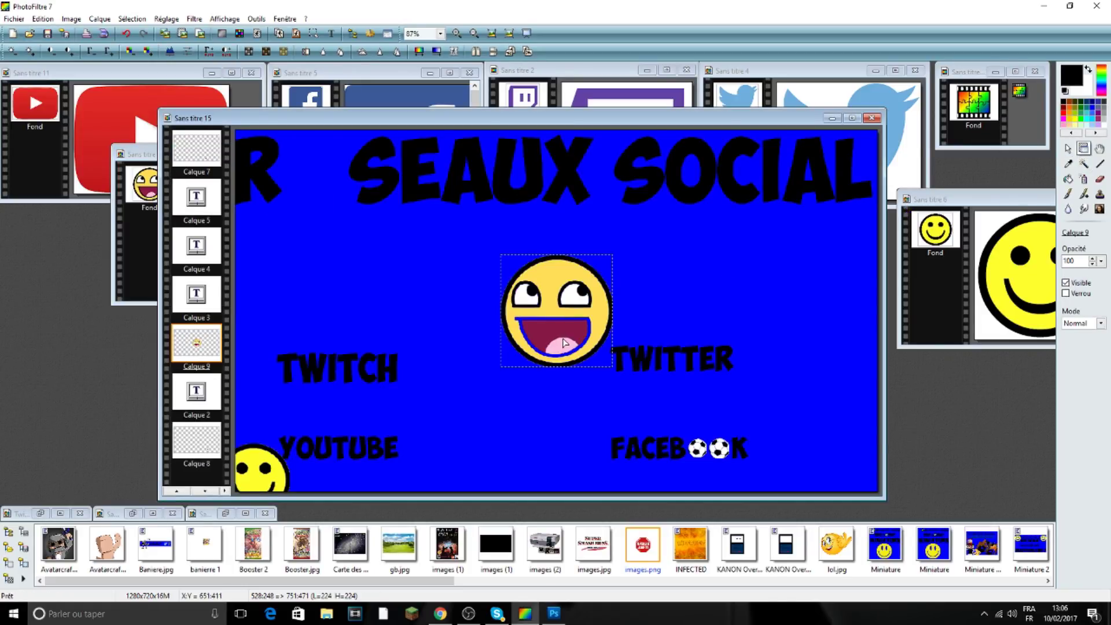
pyautogui.rightClick(544, 311)
pyautogui.click(575, 521)
# - Add the edge around the mouth to the smiley selection and paste the smiley into the blue image as a new layer
pyautogui.click(136, 154)
pyautogui.moveTo(136, 154); pyautogui.dragTo(184, 165)
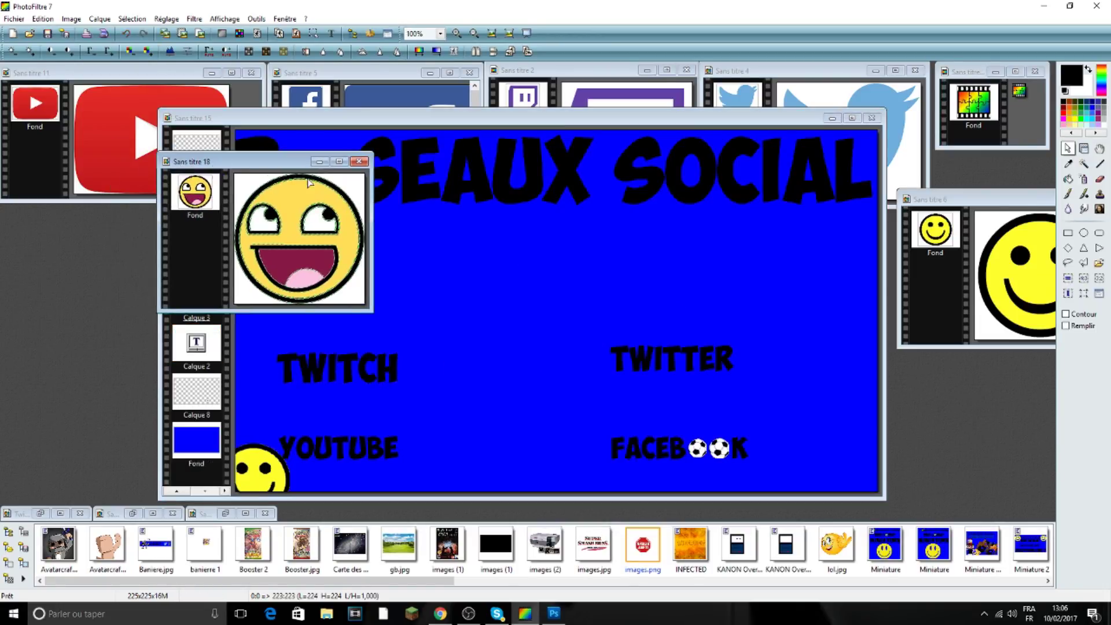
pyautogui.click(1084, 164)
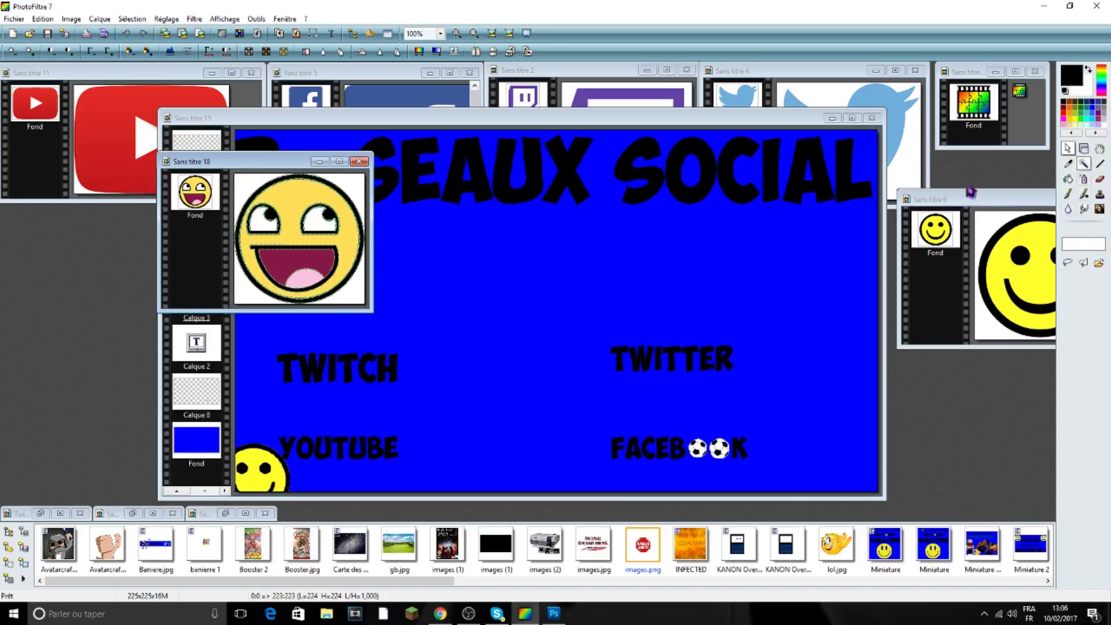
pyautogui.click(256, 247)
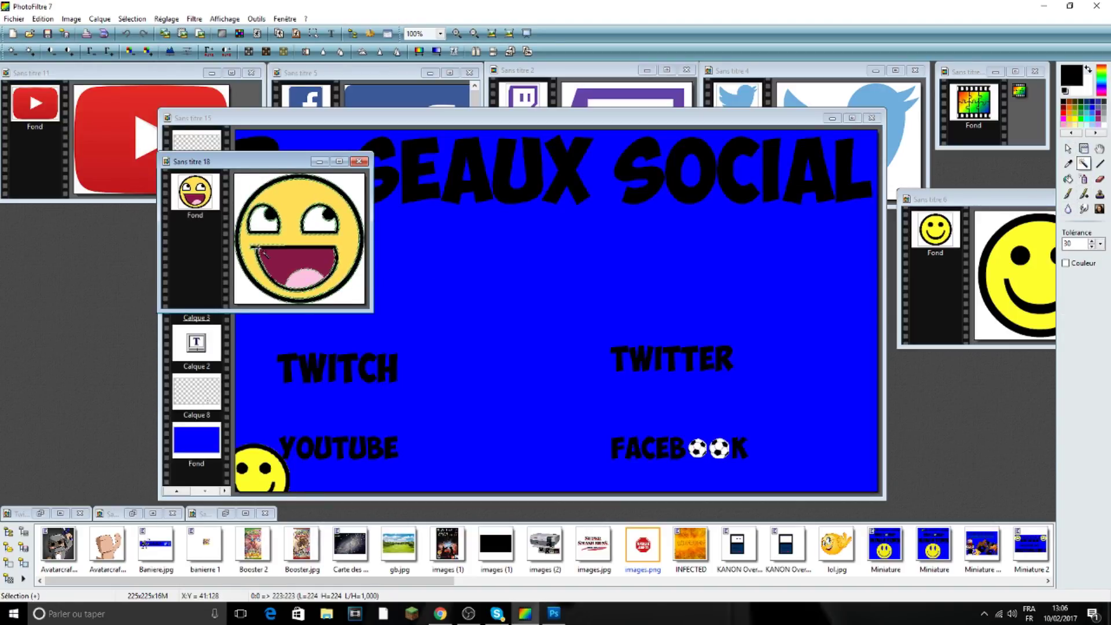
pyautogui.click(315, 215)
pyautogui.click(1068, 148)
pyautogui.click(632, 278)
pyautogui.hotkey('ctrl', 'v')
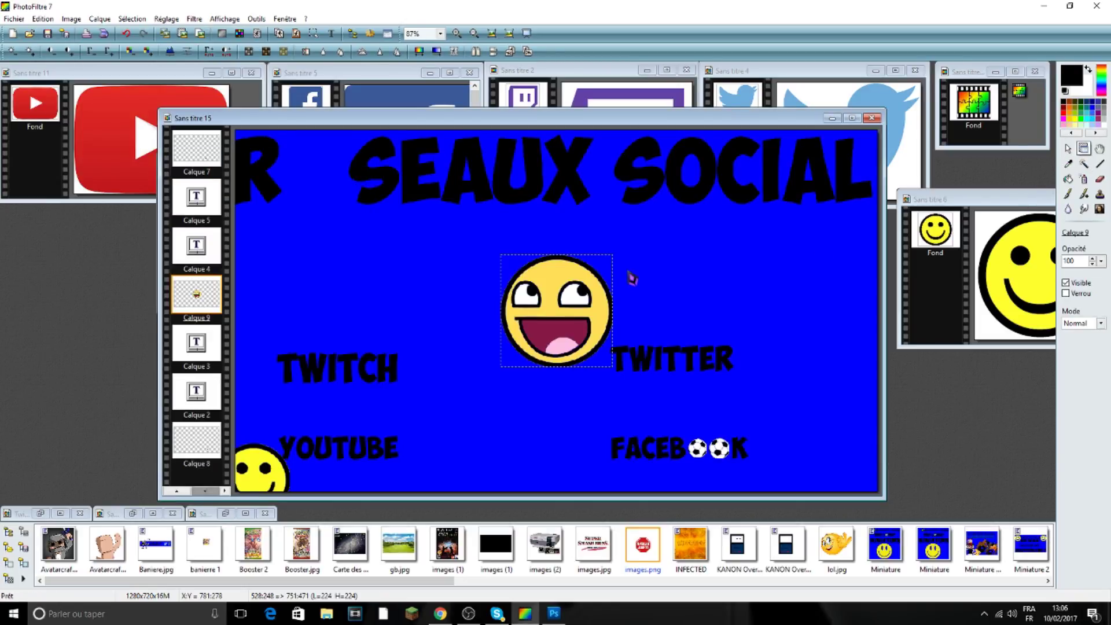
# - Shrink the pasted open-mouthed smiley layer and place it above TWITTER, below the title
pyautogui.moveTo(567, 296); pyautogui.dragTo(326, 245)
pyautogui.rightClick(343, 223)
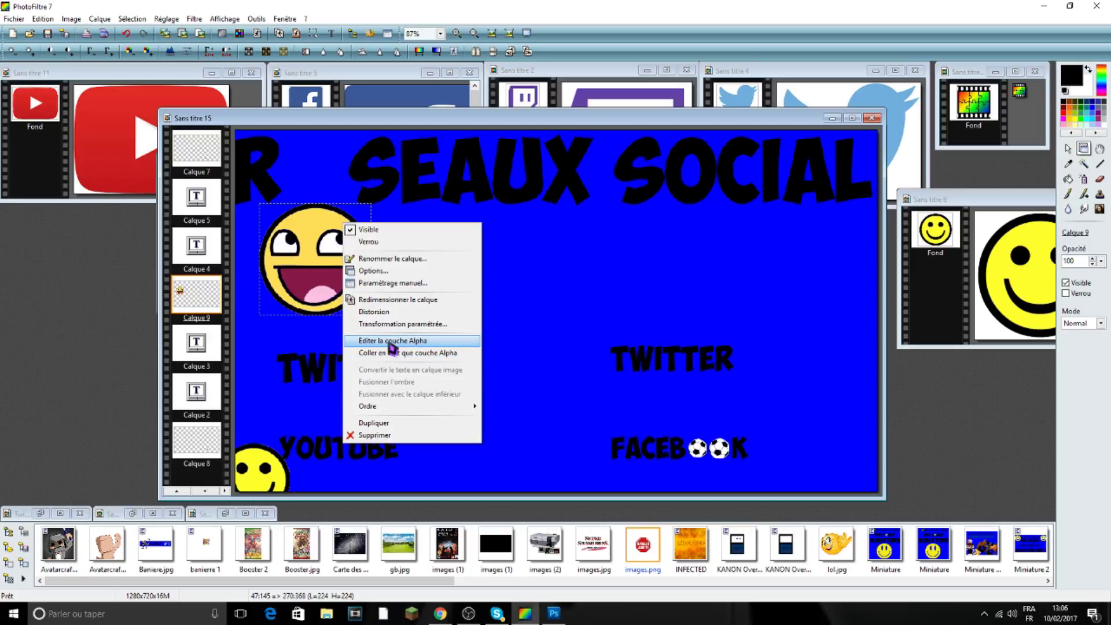
pyautogui.click(393, 299)
pyautogui.moveTo(371, 205); pyautogui.dragTo(703, 274)
pyautogui.rightClick(690, 279)
pyautogui.click(694, 284)
# - Replace the O of SOCIAL in the title text with several spaces to leave a gap for the smiley
pyautogui.click(685, 152)
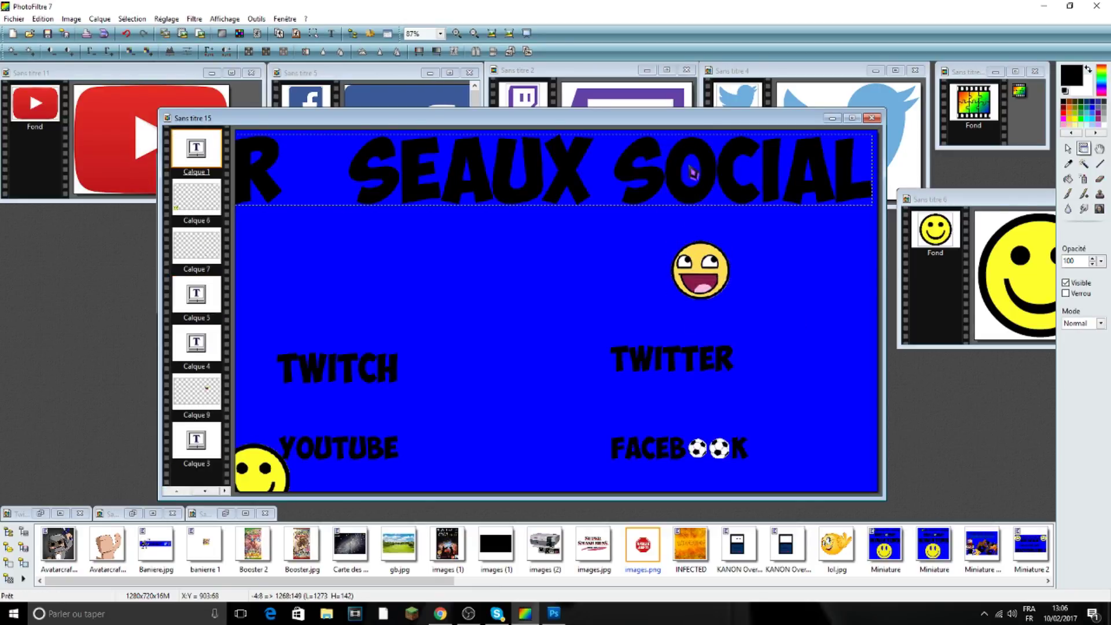
pyautogui.click(684, 221)
pyautogui.doubleClick(671, 203)
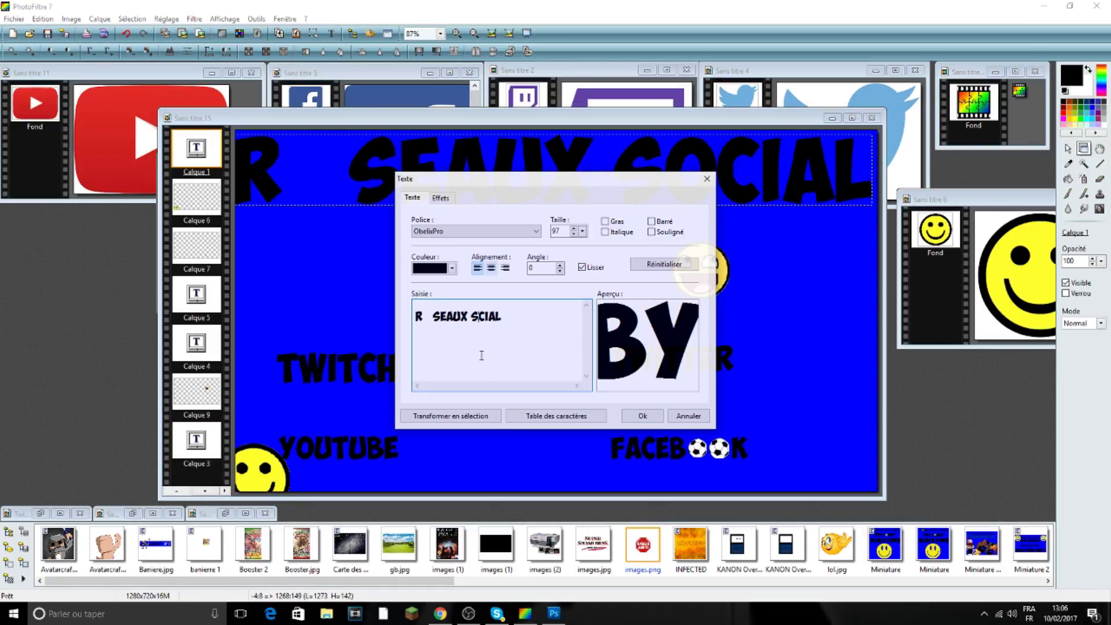
pyautogui.click(641, 415)
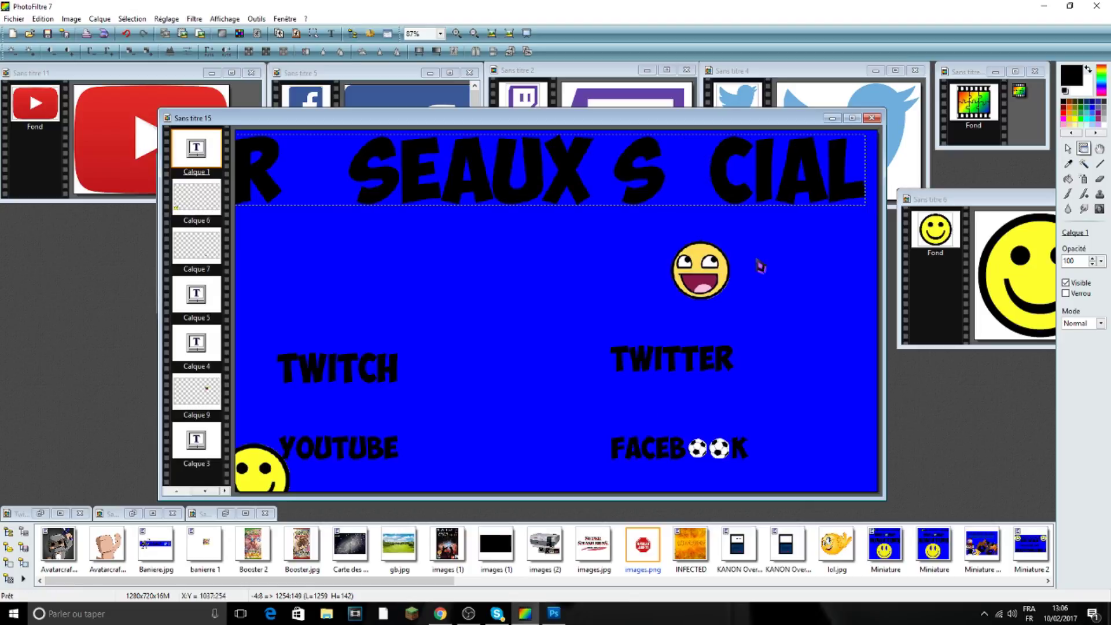
pyautogui.click(700, 173)
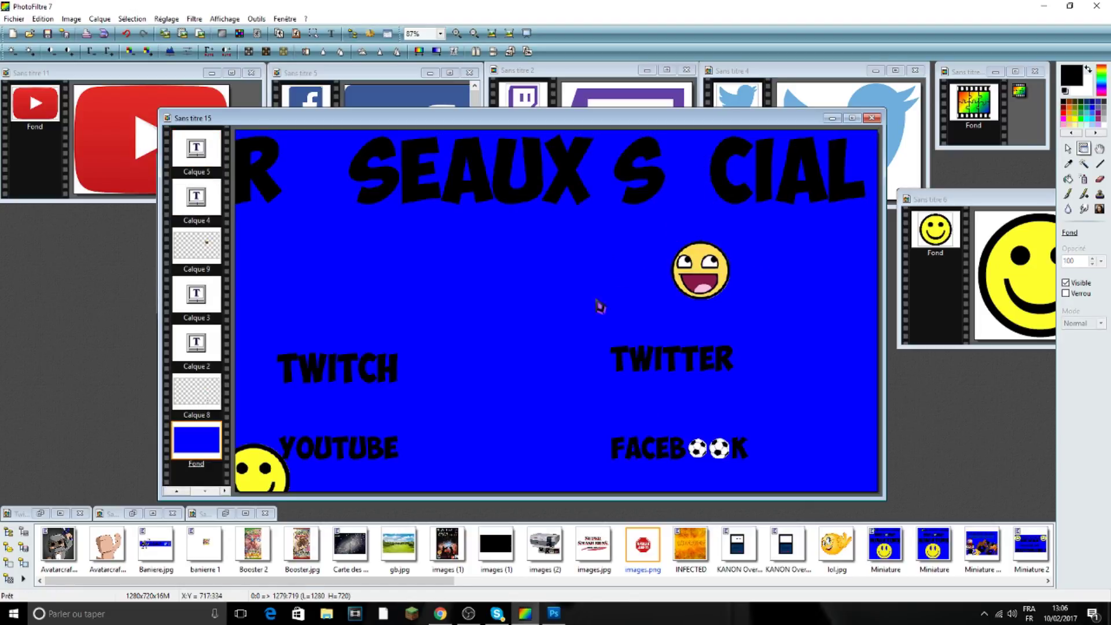
pyautogui.doubleClick(726, 161)
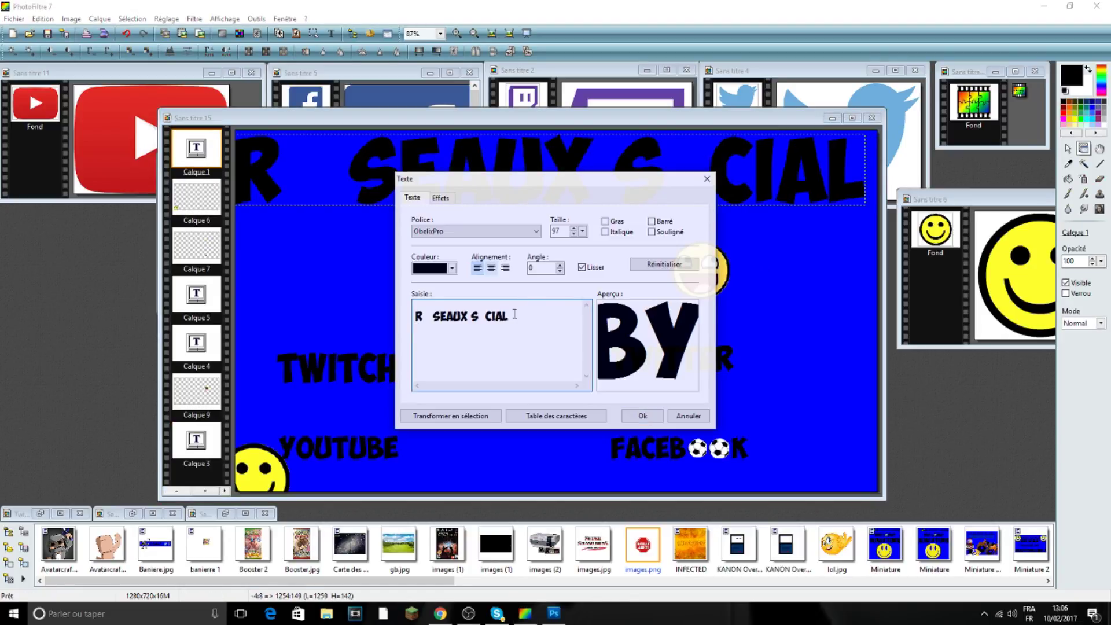
pyautogui.click(641, 417)
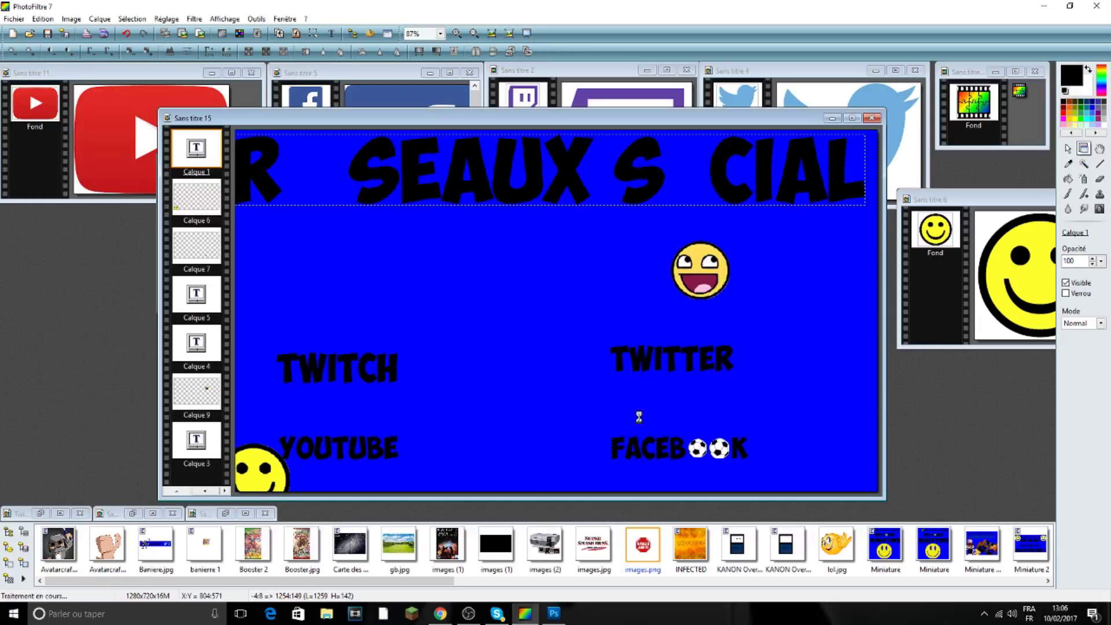
# - Resize the title layer to about 1268 × 133 px so it fits across the image width
pyautogui.click(800, 174)
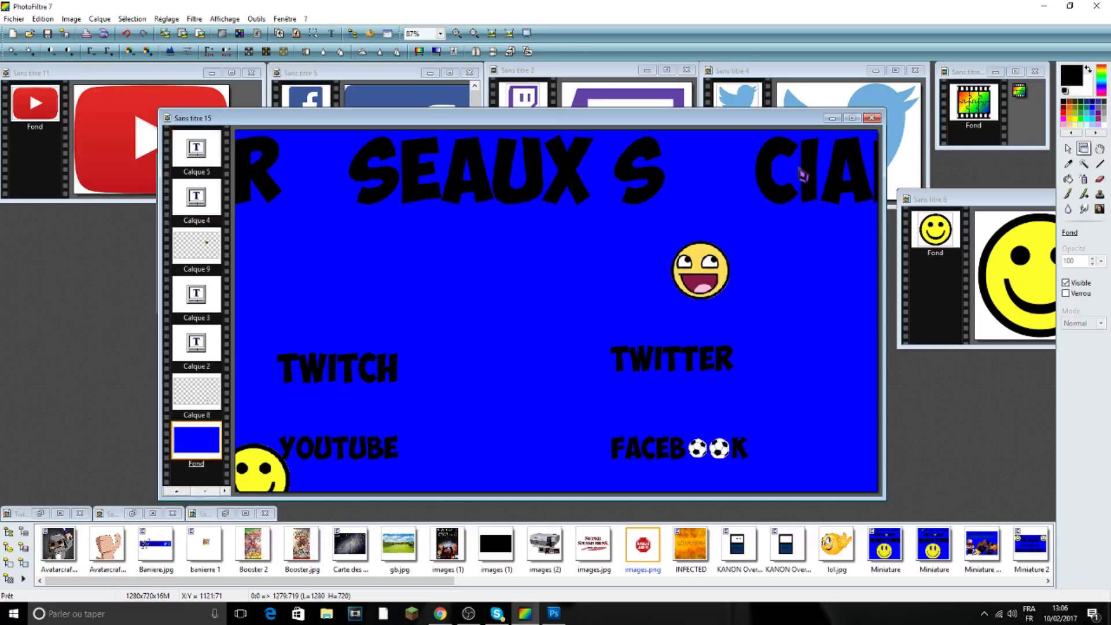
pyautogui.rightClick(805, 174)
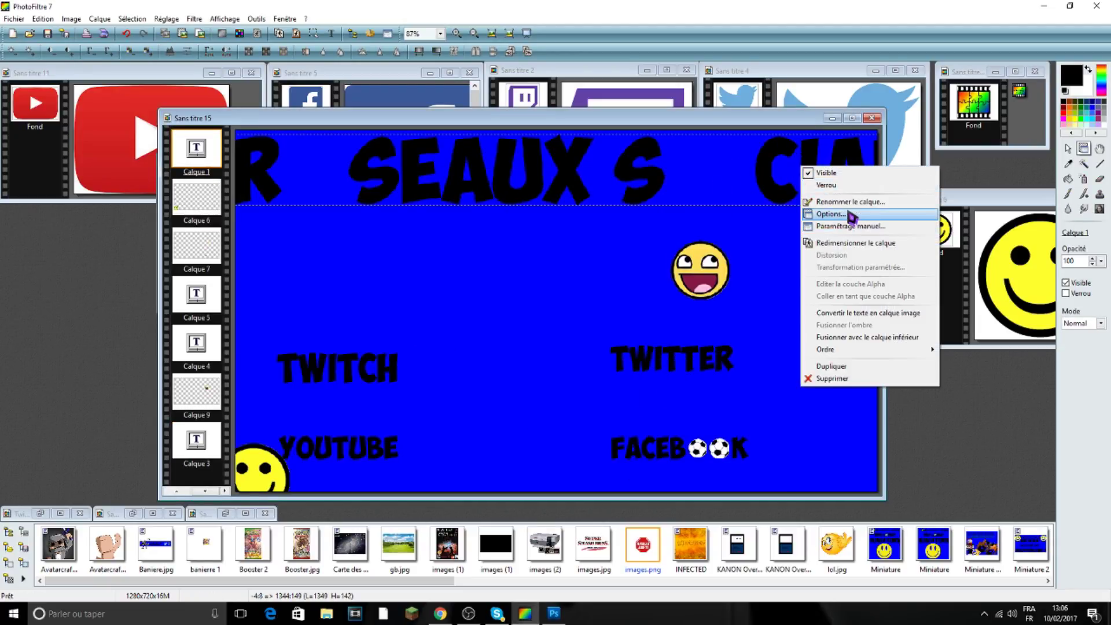
pyautogui.click(862, 243)
pyautogui.moveTo(880, 173); pyautogui.dragTo(742, 157)
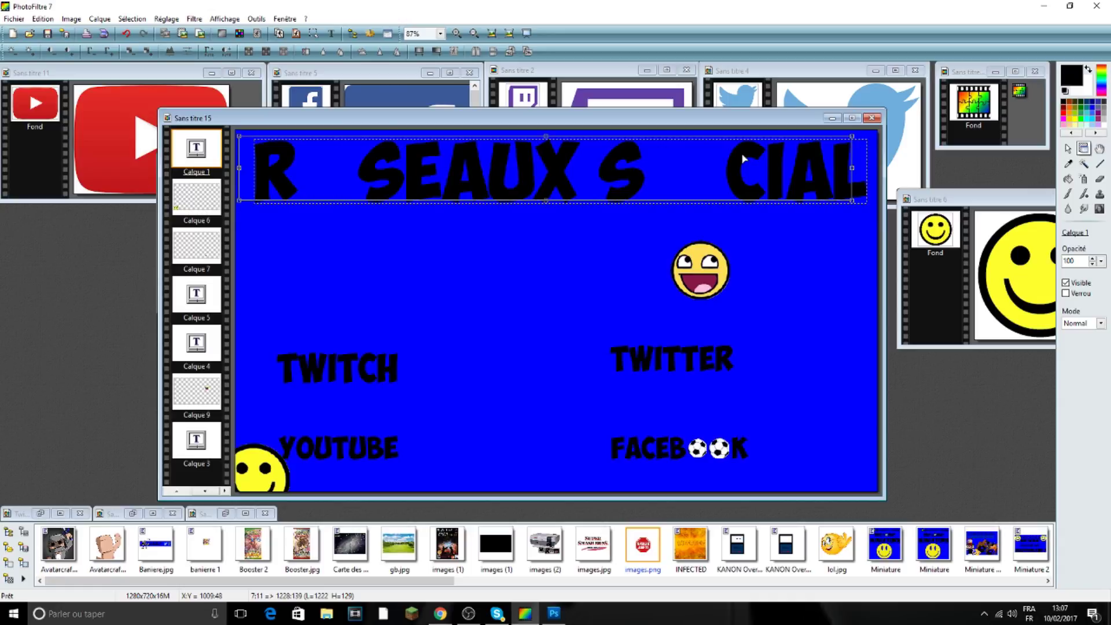
pyautogui.moveTo(851, 168); pyautogui.dragTo(872, 173)
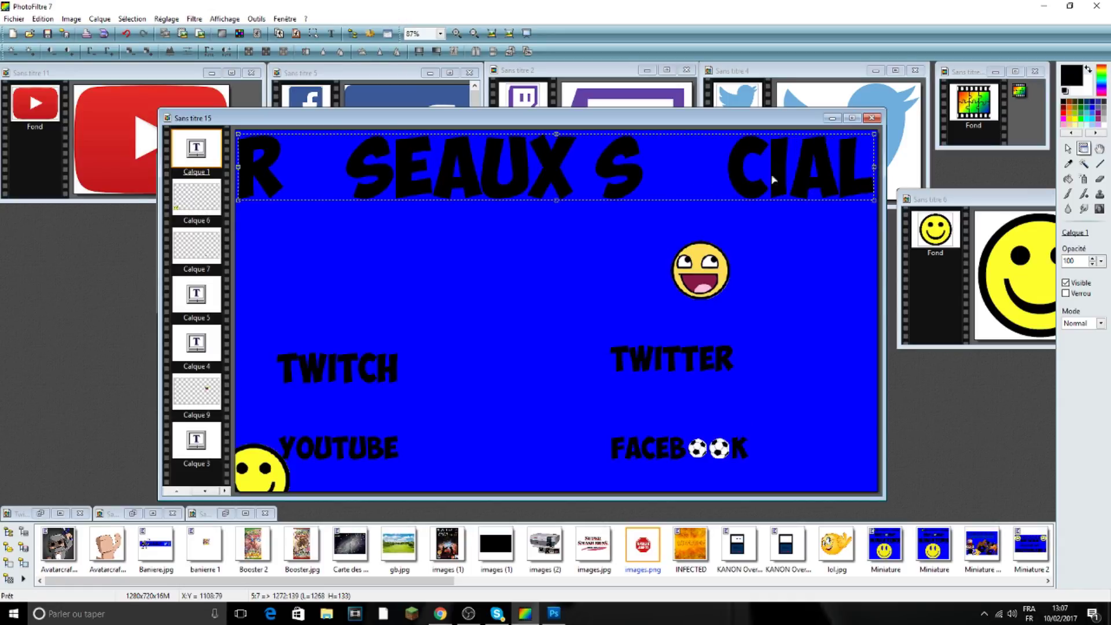
pyautogui.rightClick(669, 155)
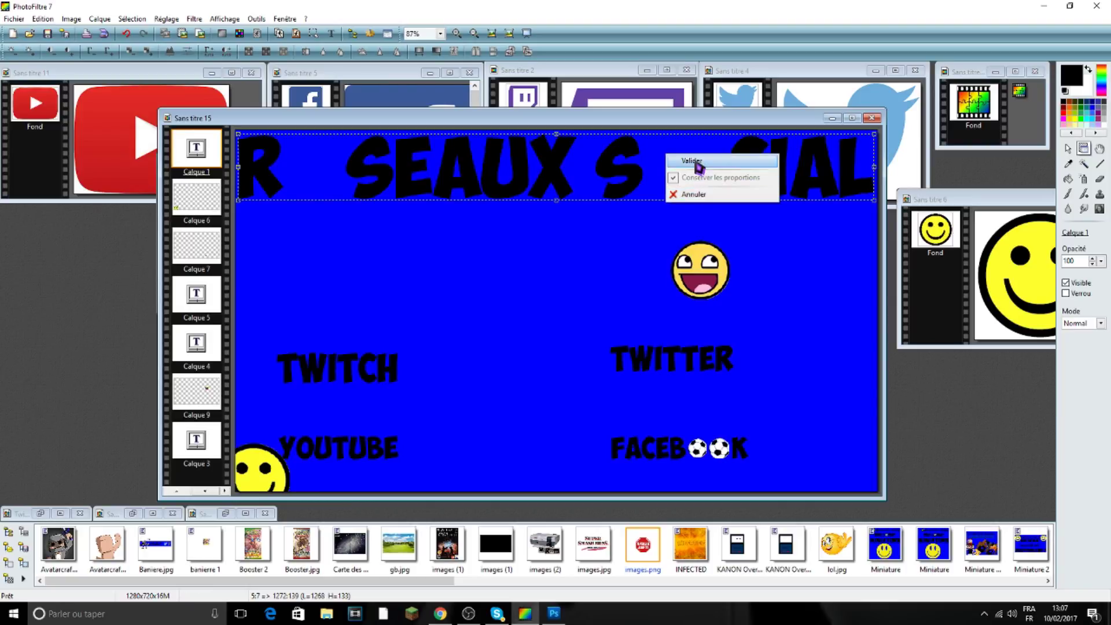
pyautogui.click(694, 158)
# - Move the open-mouthed smiley into the gap between S and CIAL and resize it to about 139 × 139 px
pyautogui.click(703, 261)
pyautogui.moveTo(703, 261); pyautogui.dragTo(701, 178)
pyautogui.rightClick(685, 166)
pyautogui.click(726, 240)
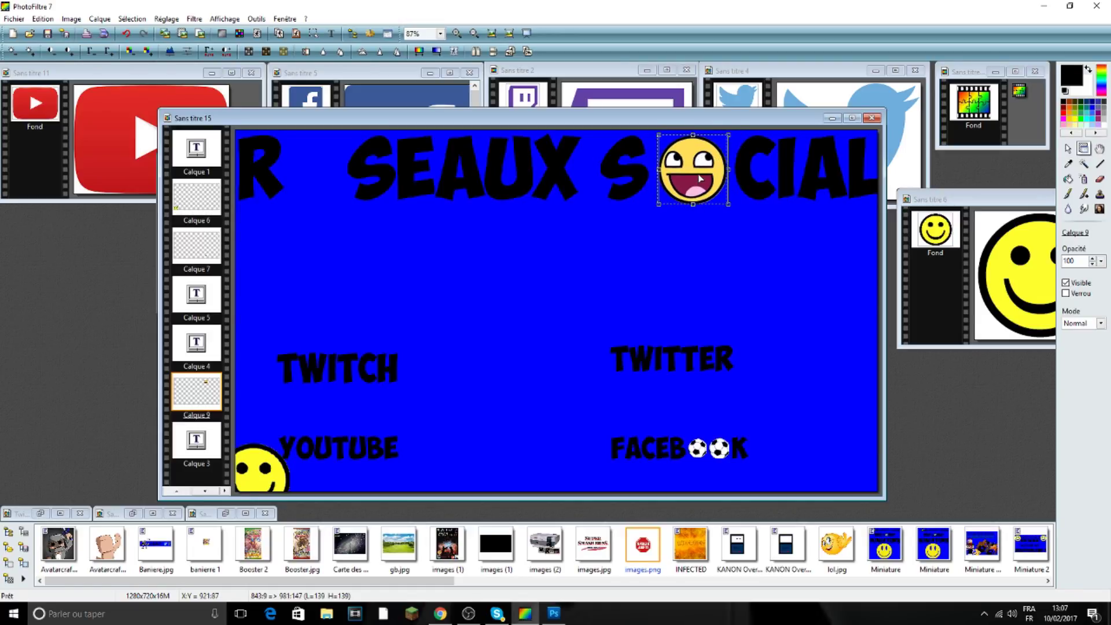
pyautogui.rightClick(698, 175)
pyautogui.click(720, 181)
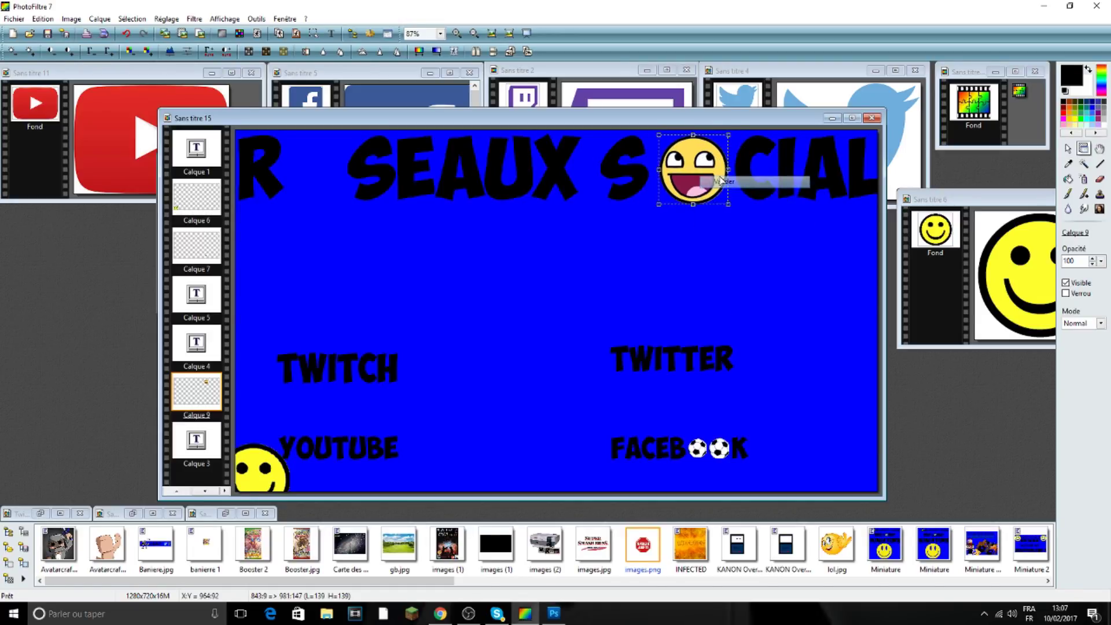
pyautogui.click(712, 248)
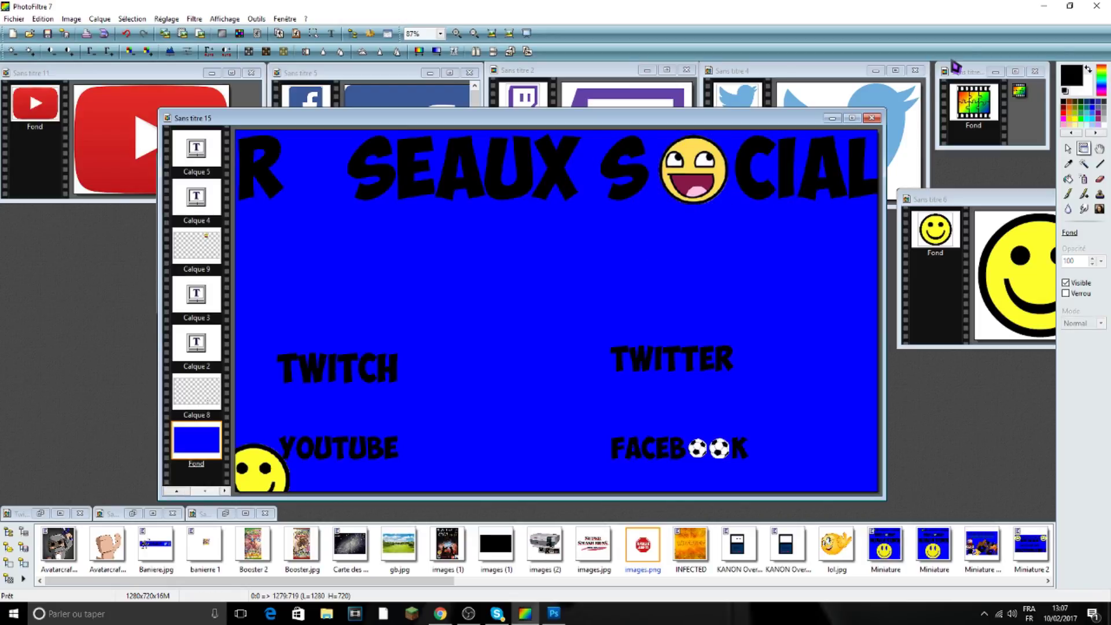
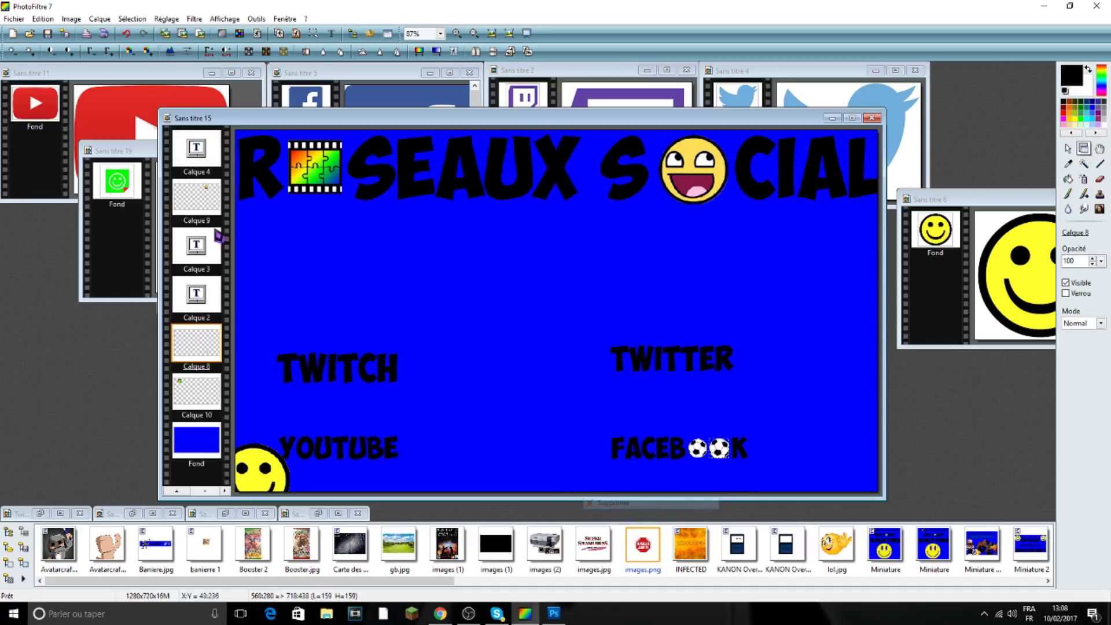
# - Add the white eyes and remaining white parts of the green square smiley to its selection with the Magic wand
pyautogui.click(116, 152)
pyautogui.moveTo(115, 152); pyautogui.dragTo(161, 154)
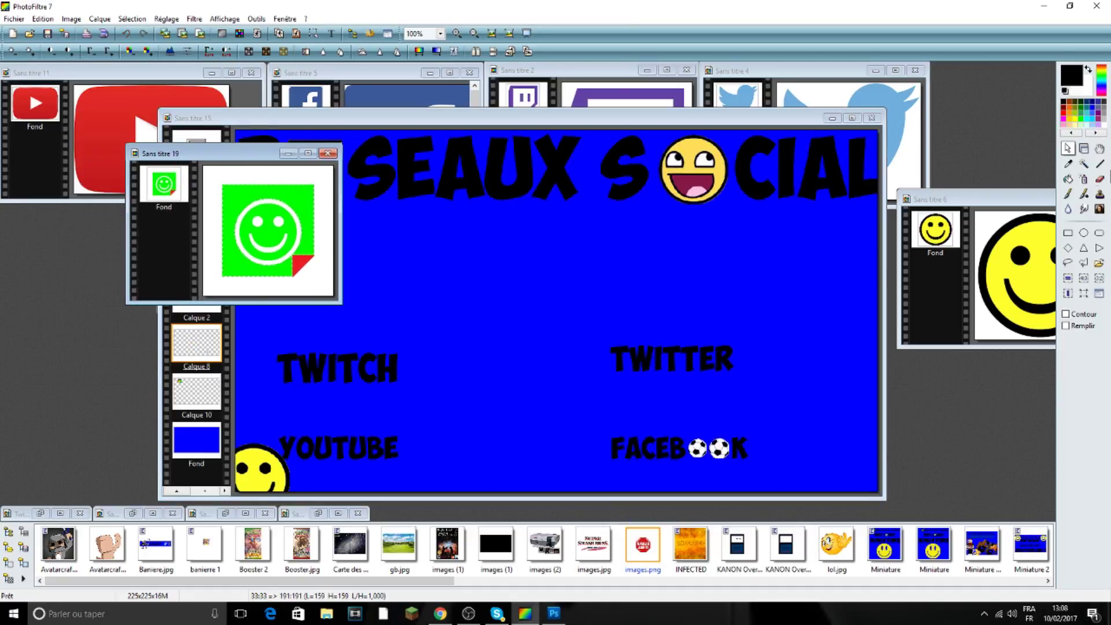
pyautogui.click(1083, 164)
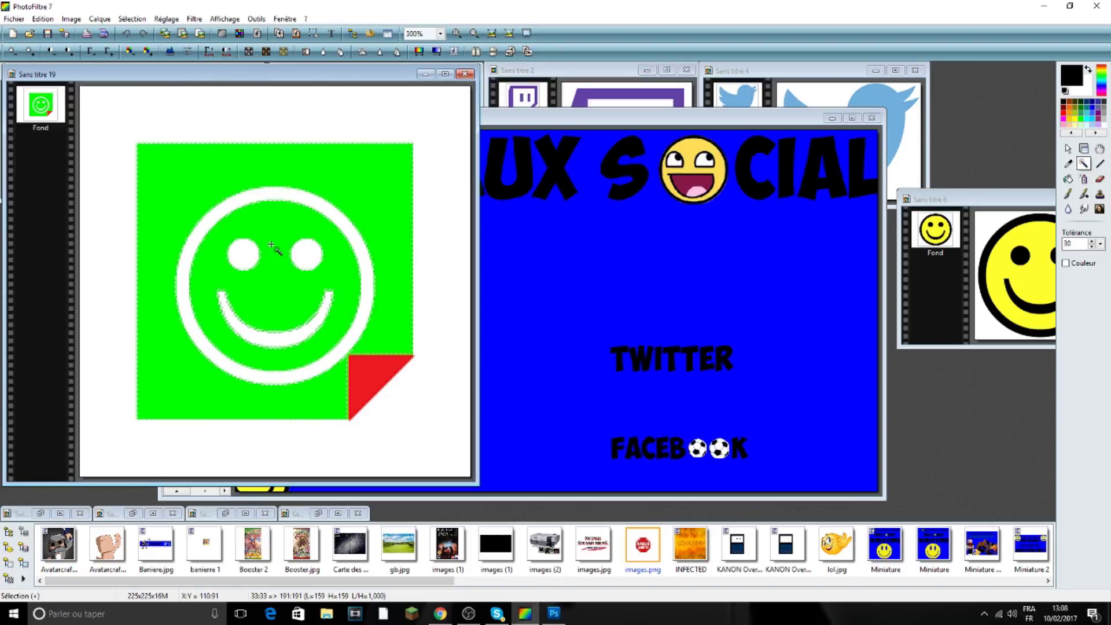
pyautogui.click(244, 255)
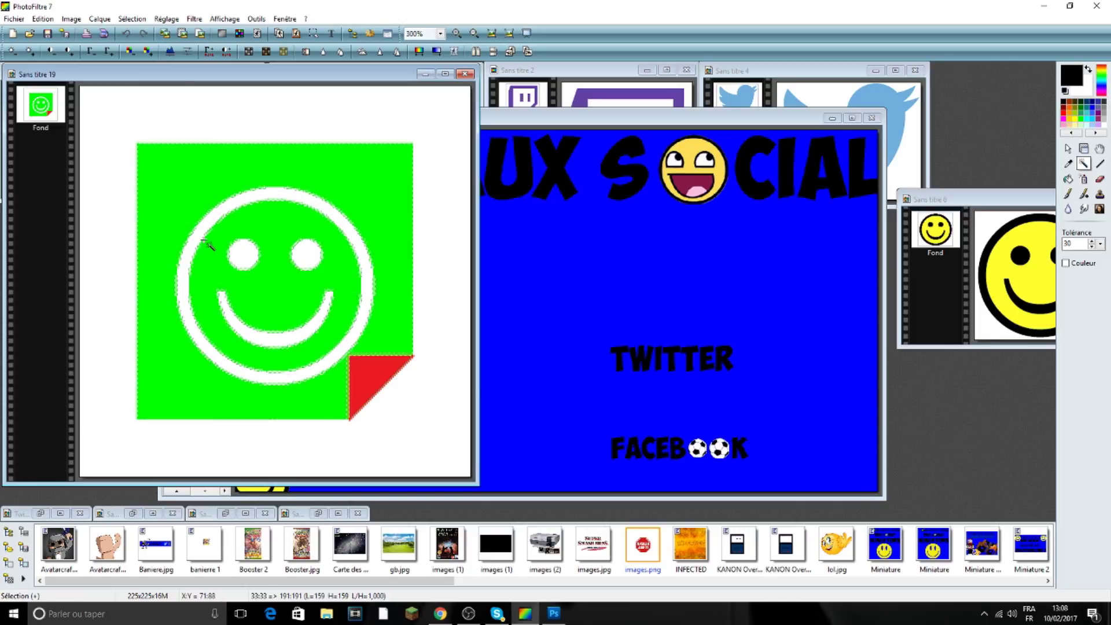
pyautogui.click(215, 262)
# - Paste the green square smiley into the blue image and move it into the space between TWITCH and TWITTER
pyautogui.click(1067, 149)
pyautogui.click(580, 286)
pyautogui.hotkey('ctrl', 'v')
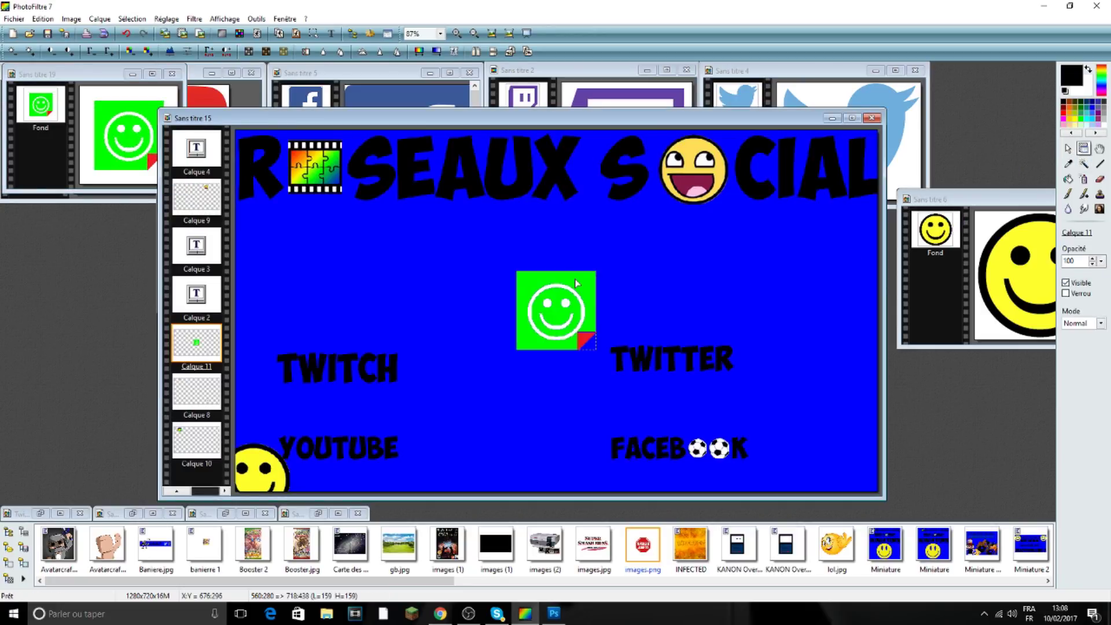
pyautogui.moveTo(580, 302); pyautogui.dragTo(518, 304)
pyautogui.rightClick(512, 311)
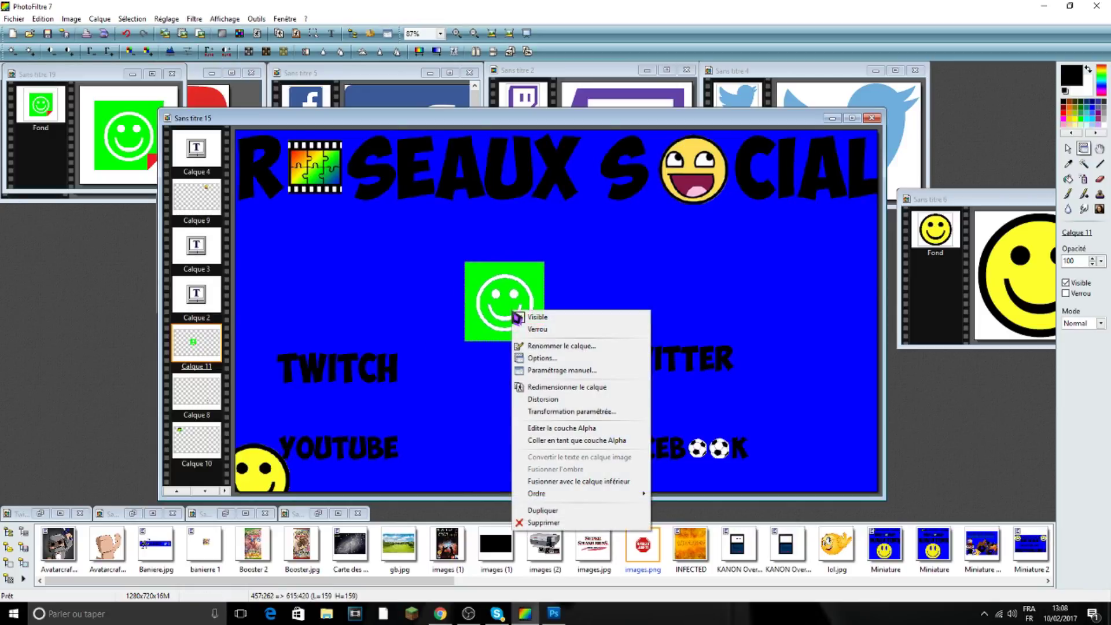
# - Replace the first O of the YOUTUBE text with a blank gap
pyautogui.click(363, 470)
pyautogui.doubleClick(363, 469)
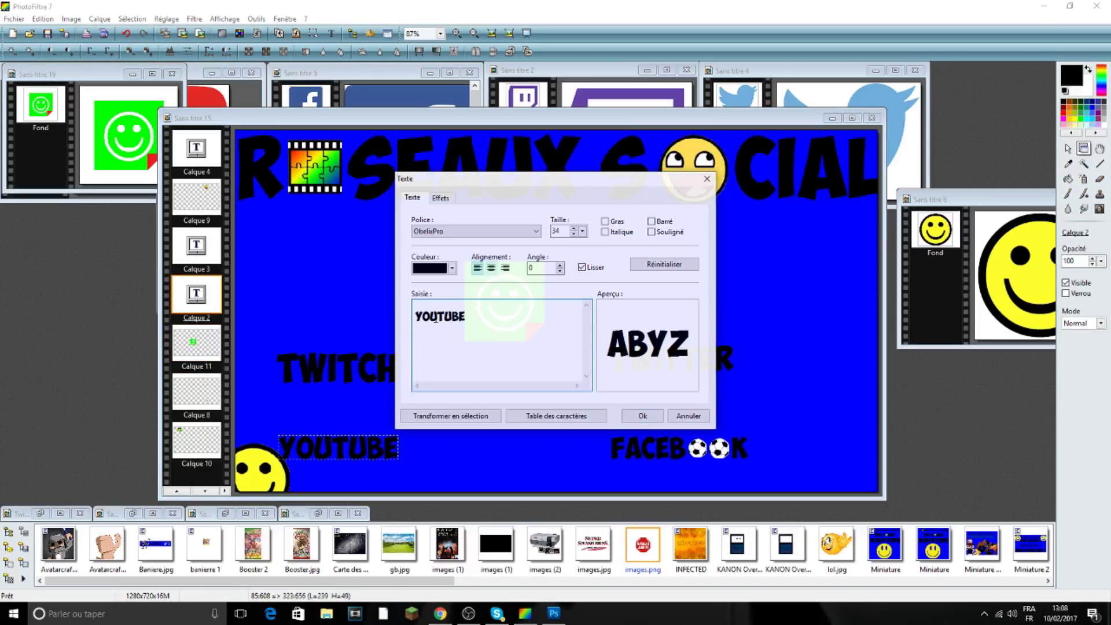
pyautogui.press('BackSpace')
pyautogui.click(642, 416)
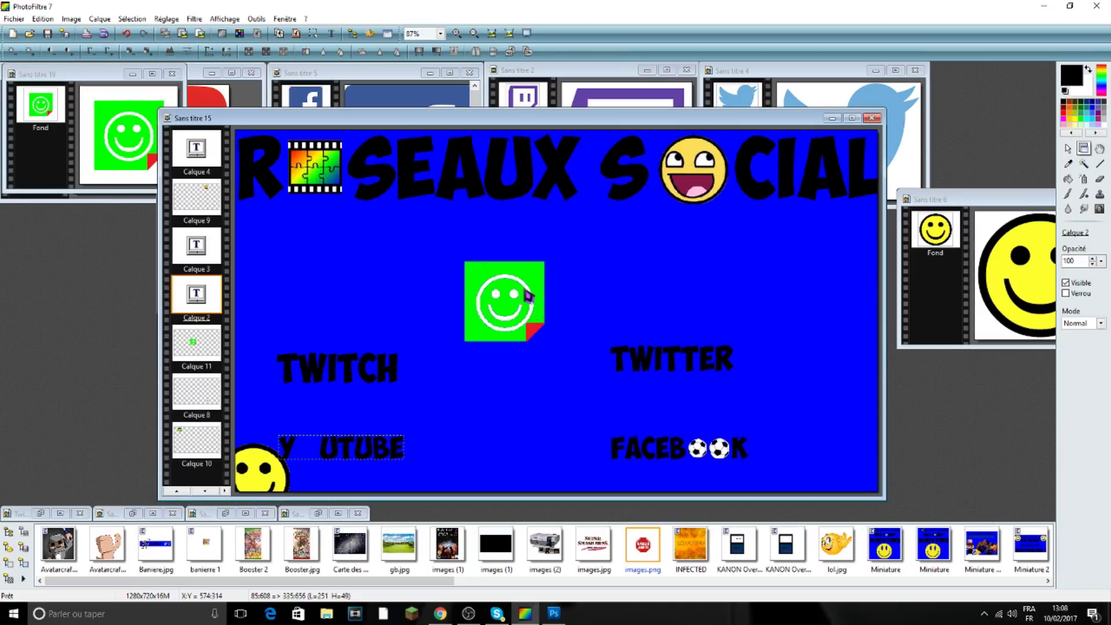
# - Resize the green square smiley to about 40 × 40 px and place it in the gap between Y and UTUBE
pyautogui.click(528, 296)
pyautogui.rightClick(521, 290)
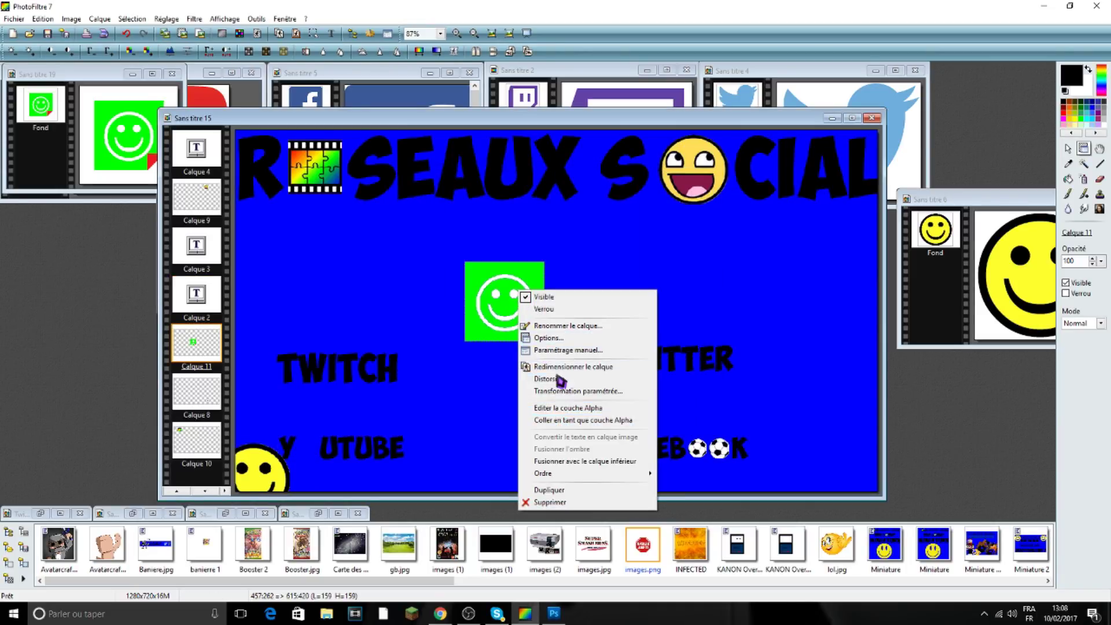
pyautogui.click(560, 379)
pyautogui.moveTo(485, 307); pyautogui.dragTo(313, 445)
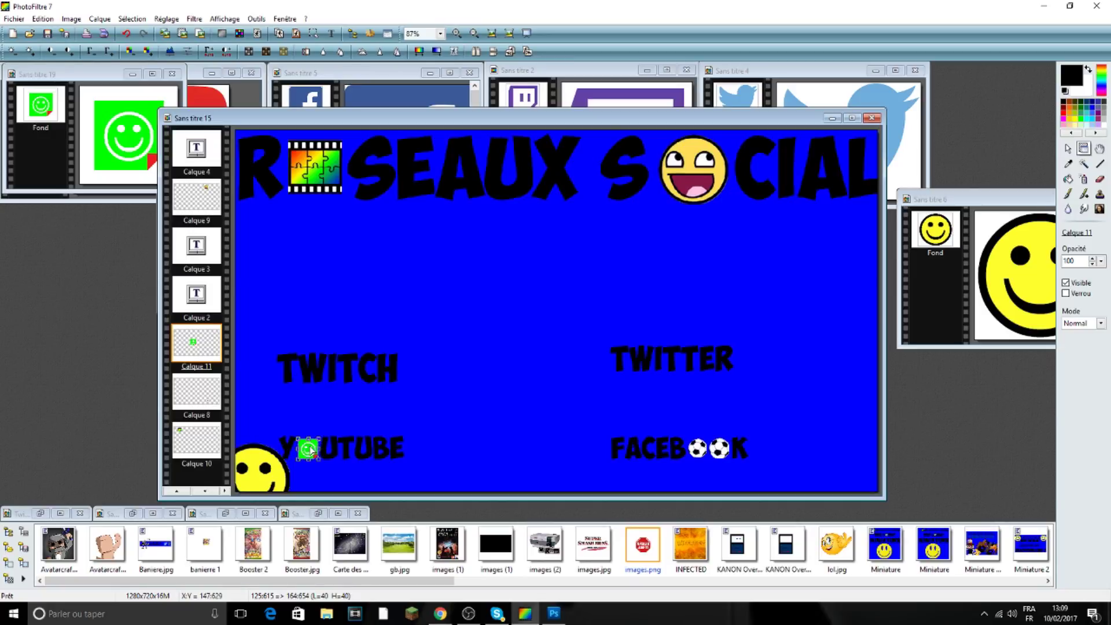
pyautogui.rightClick(309, 449)
pyautogui.click(330, 452)
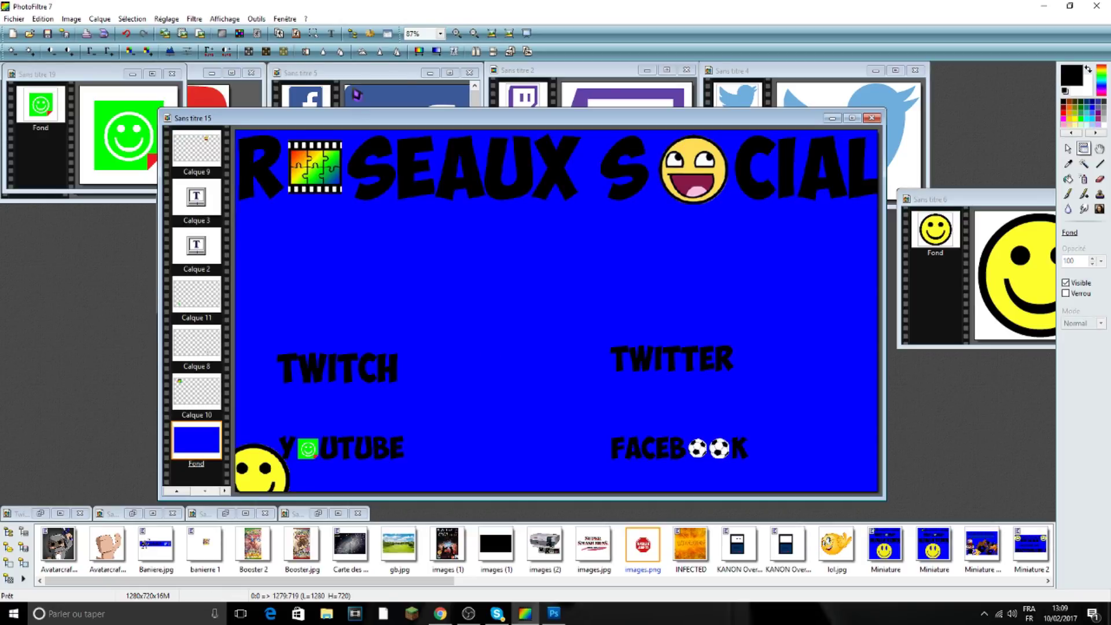
# - Copy the blue Twitter bird from its own image and paste it into the blue image
pyautogui.moveTo(795, 72); pyautogui.dragTo(767, 132)
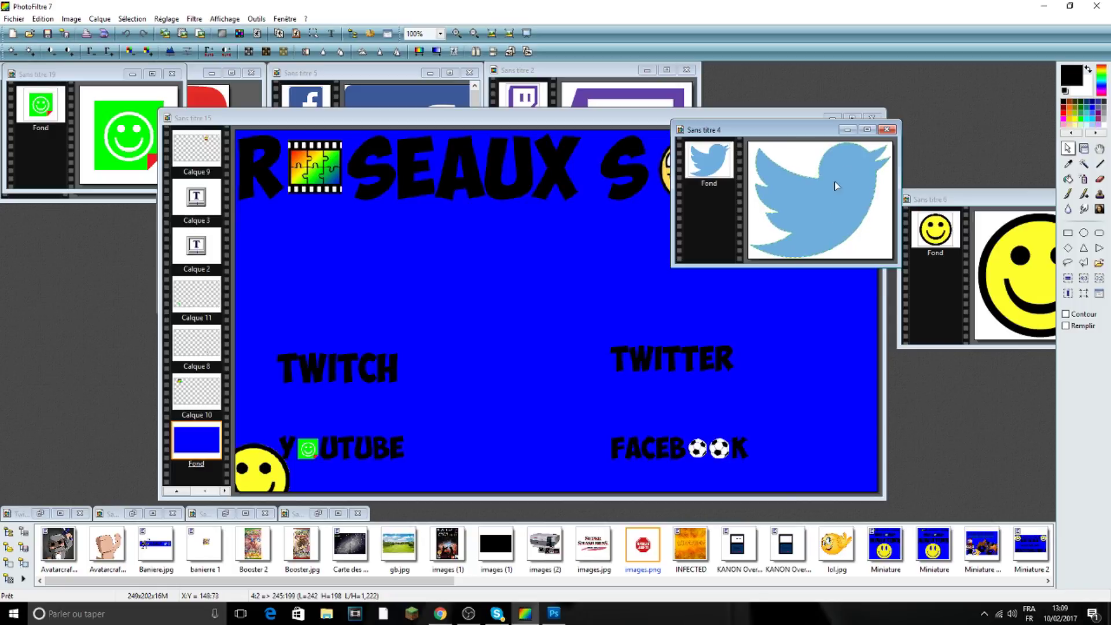
pyautogui.click(1083, 164)
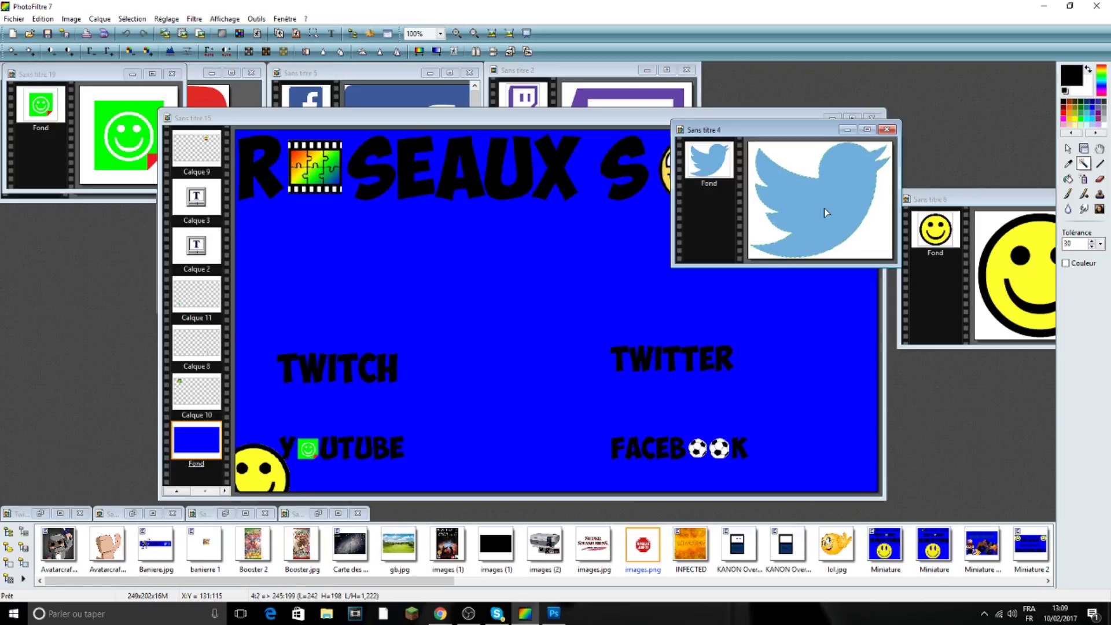
pyautogui.click(847, 130)
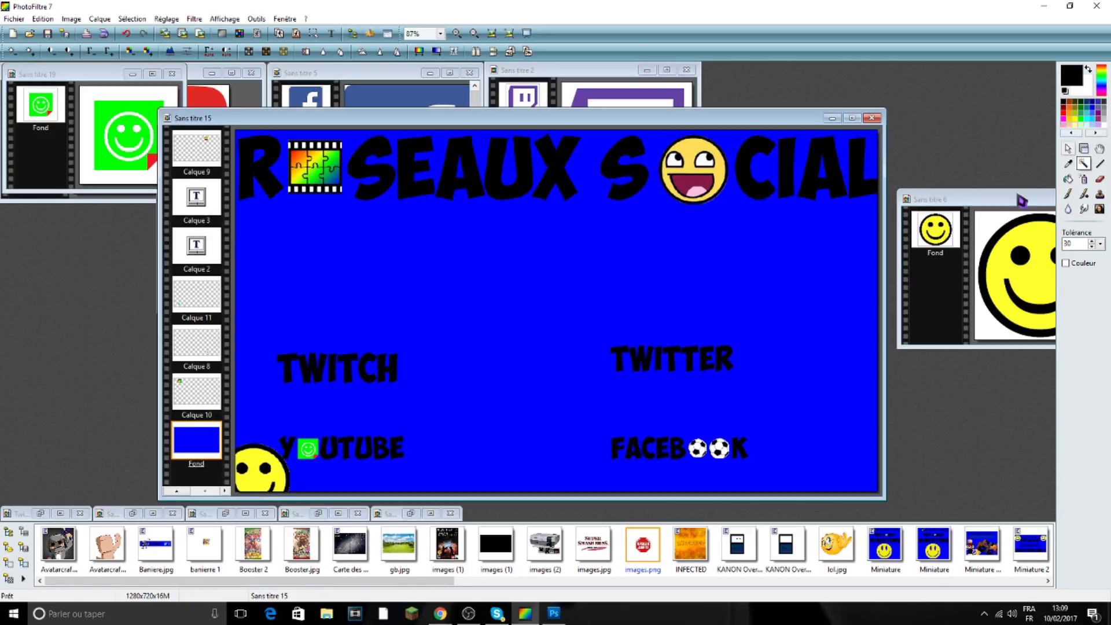
pyautogui.hotkey('ctrl', 'v')
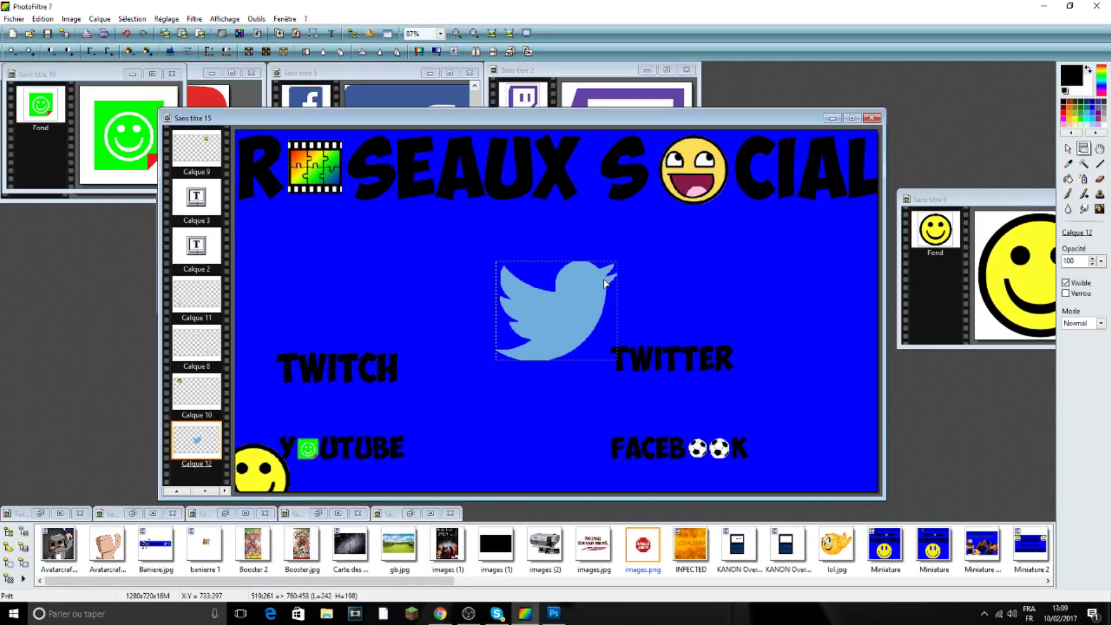
# - Resize the Twitter bird proportionally to about 109 × 89 px and place it to the right of TWITTER
pyautogui.rightClick(603, 283)
pyautogui.click(665, 363)
pyautogui.moveTo(618, 261); pyautogui.dragTo(594, 280)
pyautogui.moveTo(578, 332); pyautogui.dragTo(823, 363)
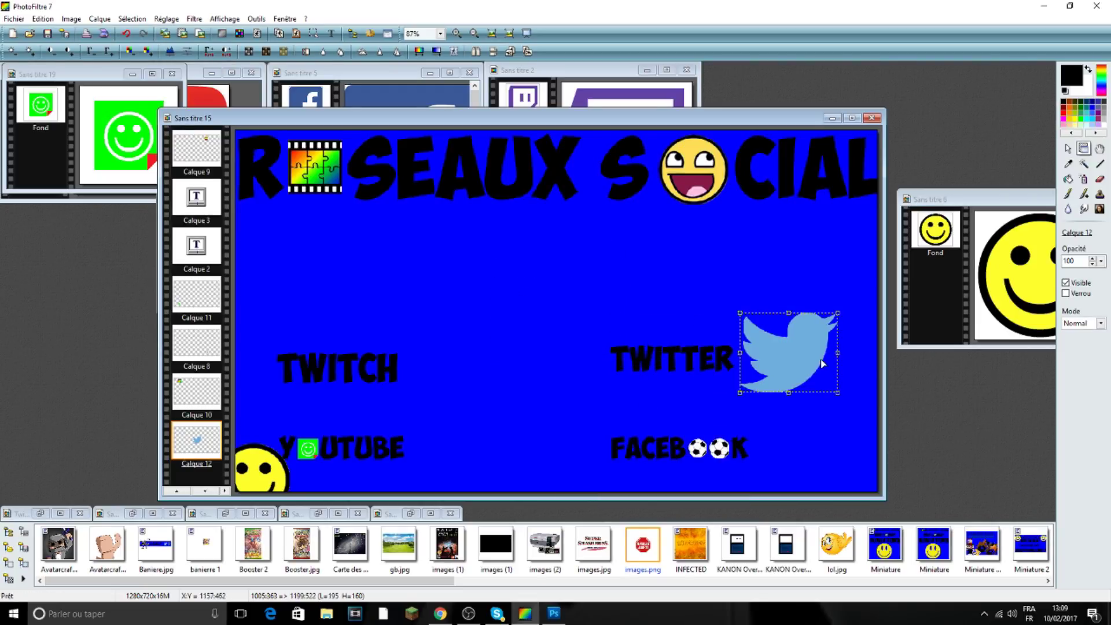
pyautogui.moveTo(837, 315); pyautogui.dragTo(808, 362)
pyautogui.rightClick(800, 370)
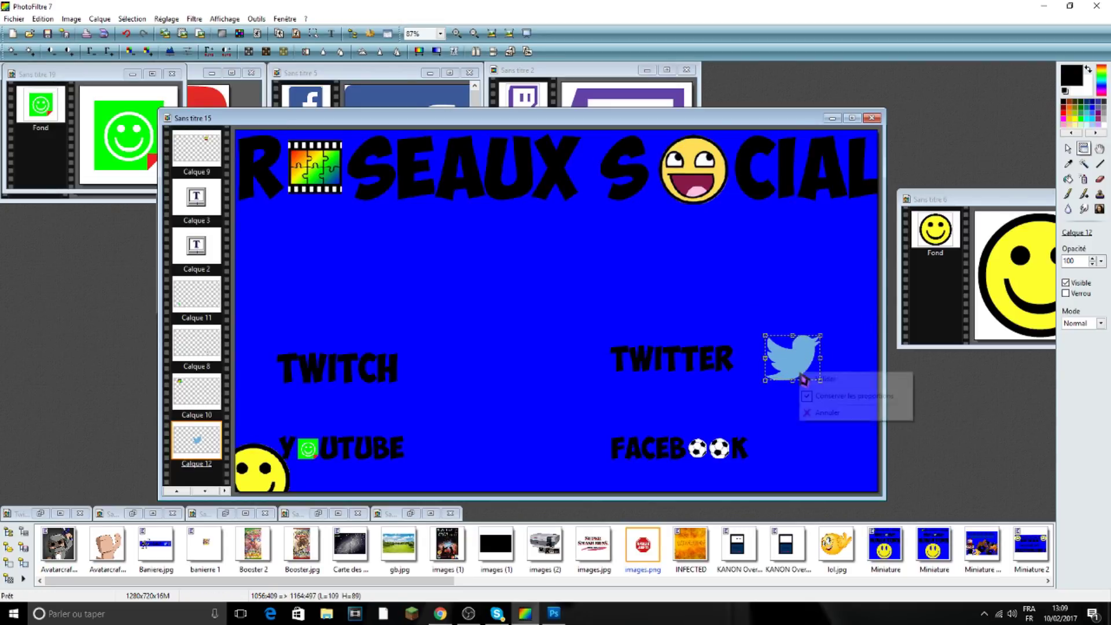
pyautogui.click(816, 377)
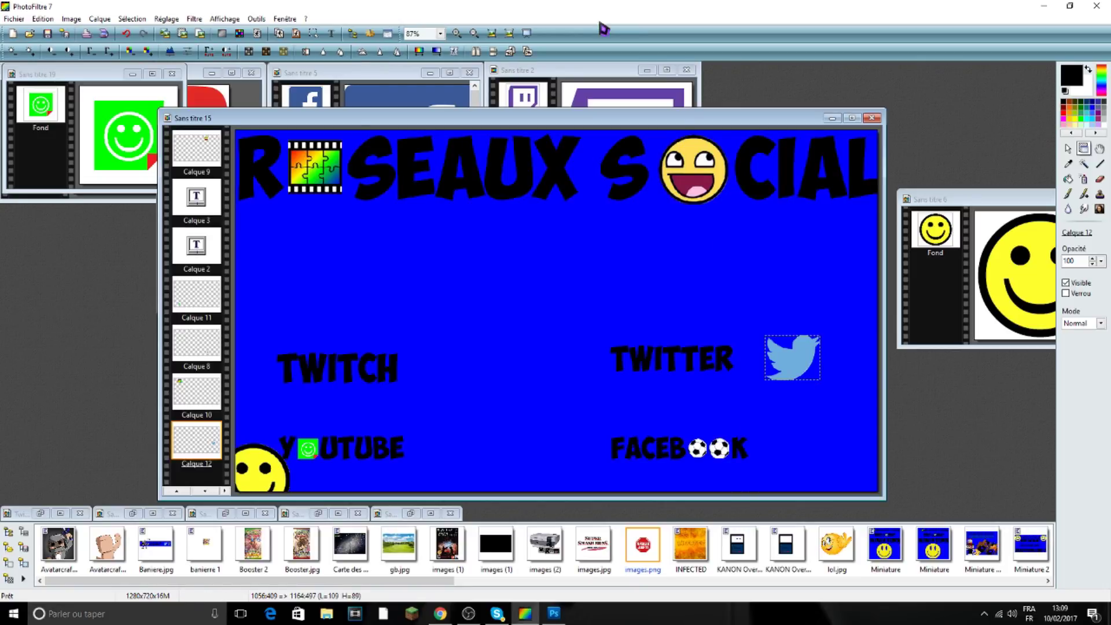
# - Copy the Facebook logo from its own image and paste it into the blue image
pyautogui.click(412, 82)
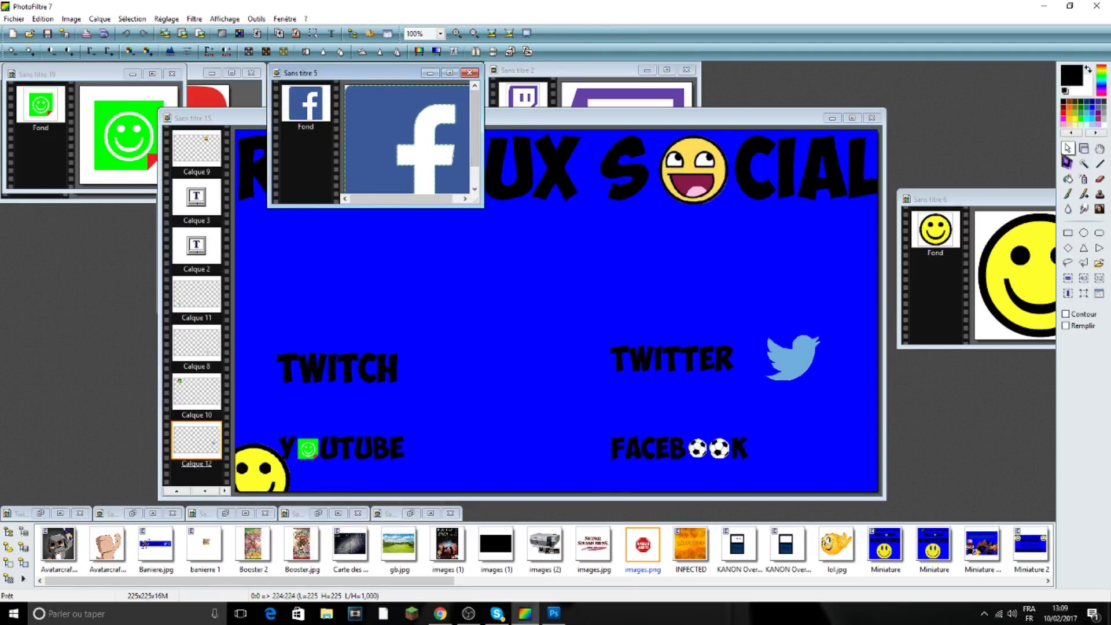
pyautogui.click(706, 309)
pyautogui.hotkey('ctrl', 'v')
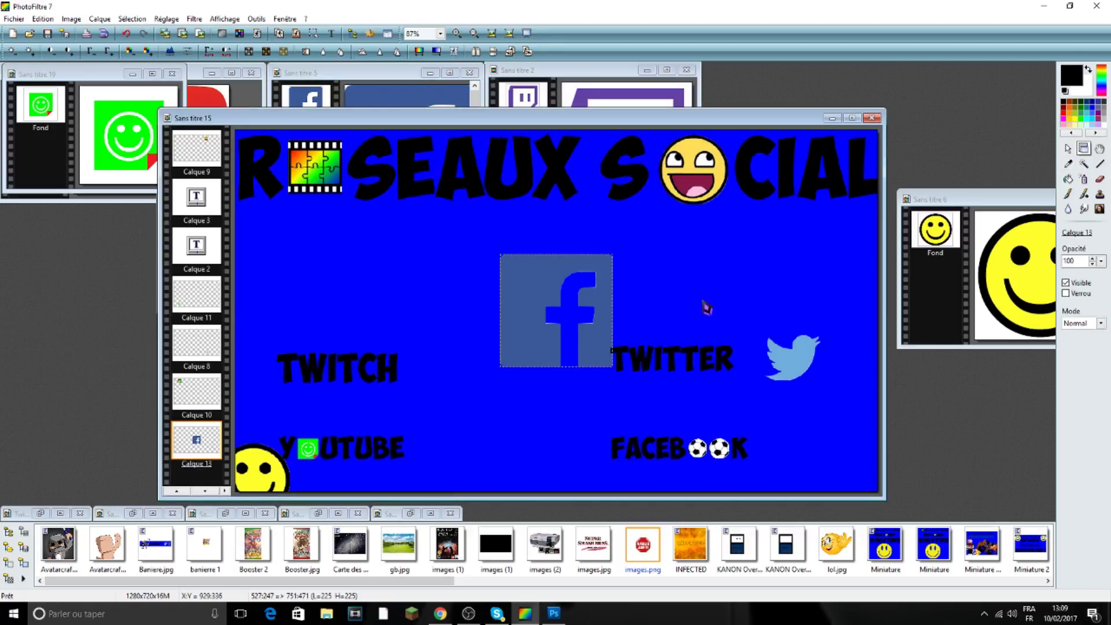
# - Resize the Facebook logo to about 95 × 95 px and place it to the right of FACEBOOK
pyautogui.rightClick(562, 312)
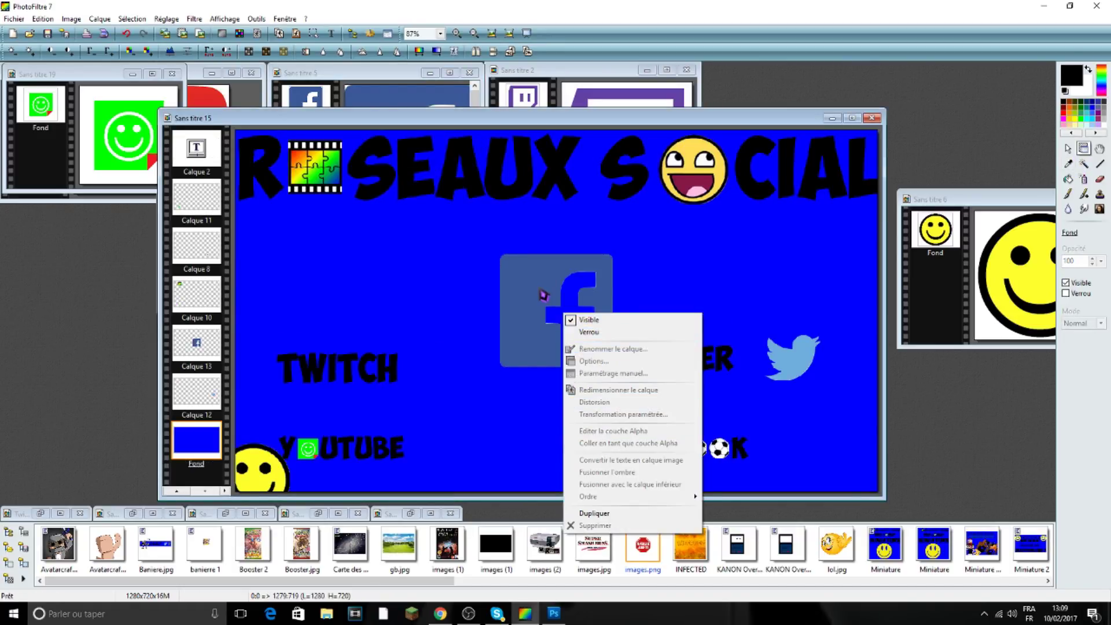
pyautogui.rightClick(537, 288)
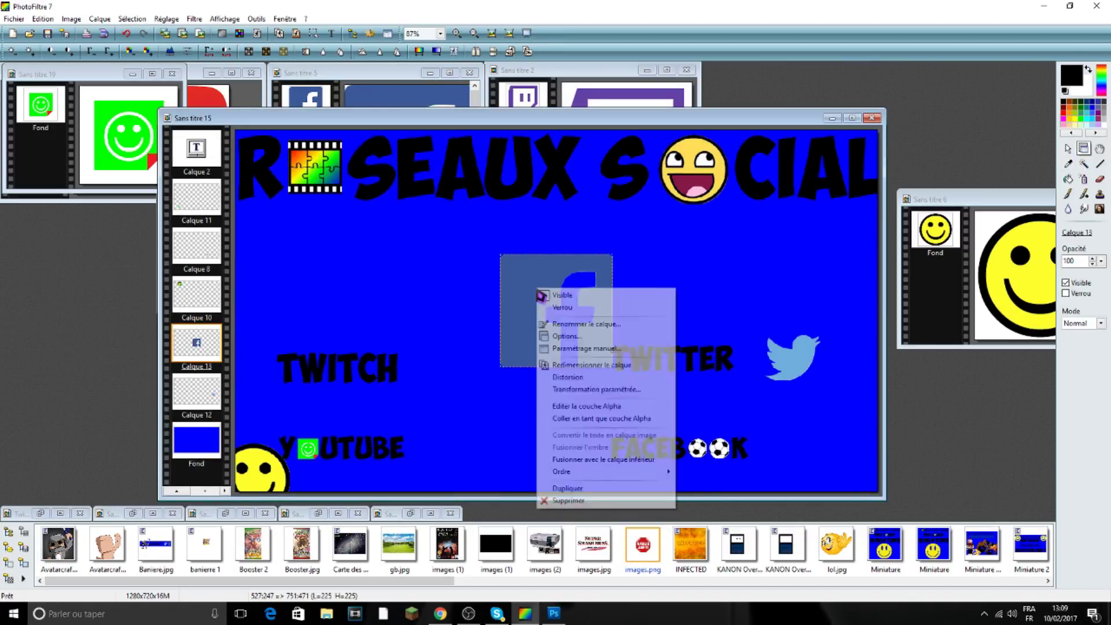
pyautogui.click(579, 364)
pyautogui.moveTo(575, 310); pyautogui.dragTo(813, 455)
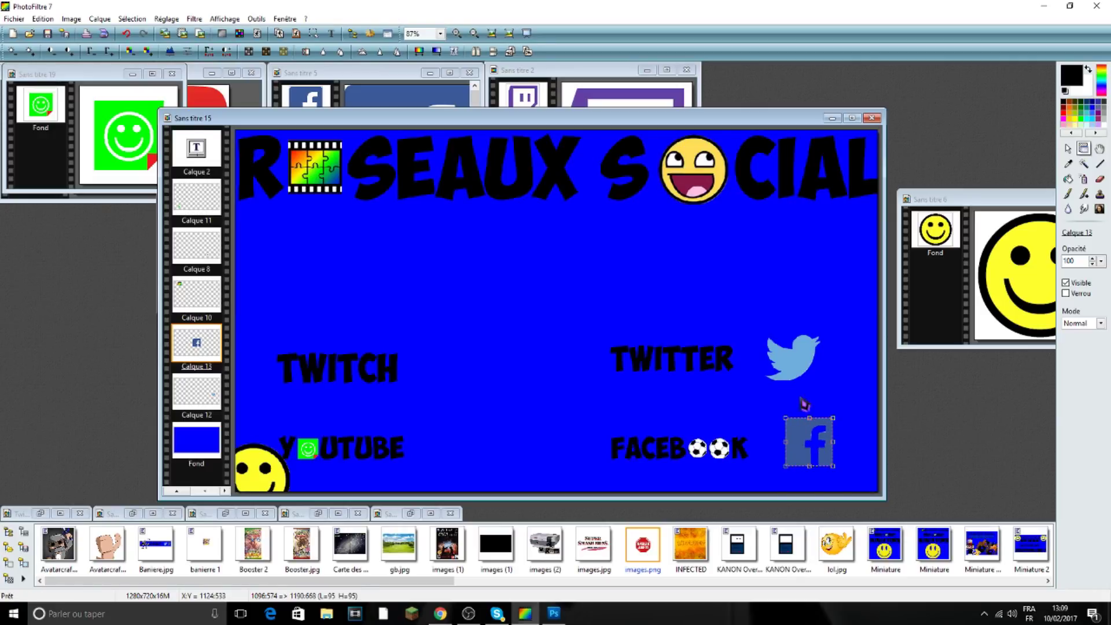
pyautogui.rightClick(818, 448)
pyautogui.click(839, 455)
# - Move the Twitter bird slightly to the right so it lines up above the Facebook logo
pyautogui.click(797, 354)
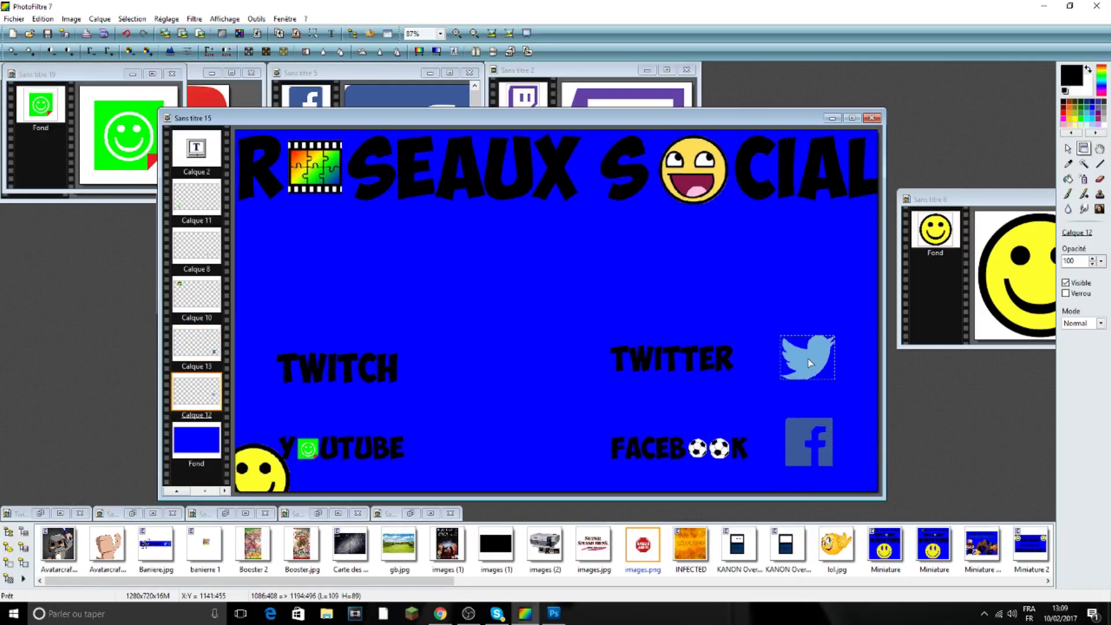
pyautogui.rightClick(808, 362)
pyautogui.moveTo(802, 355); pyautogui.dragTo(802, 354)
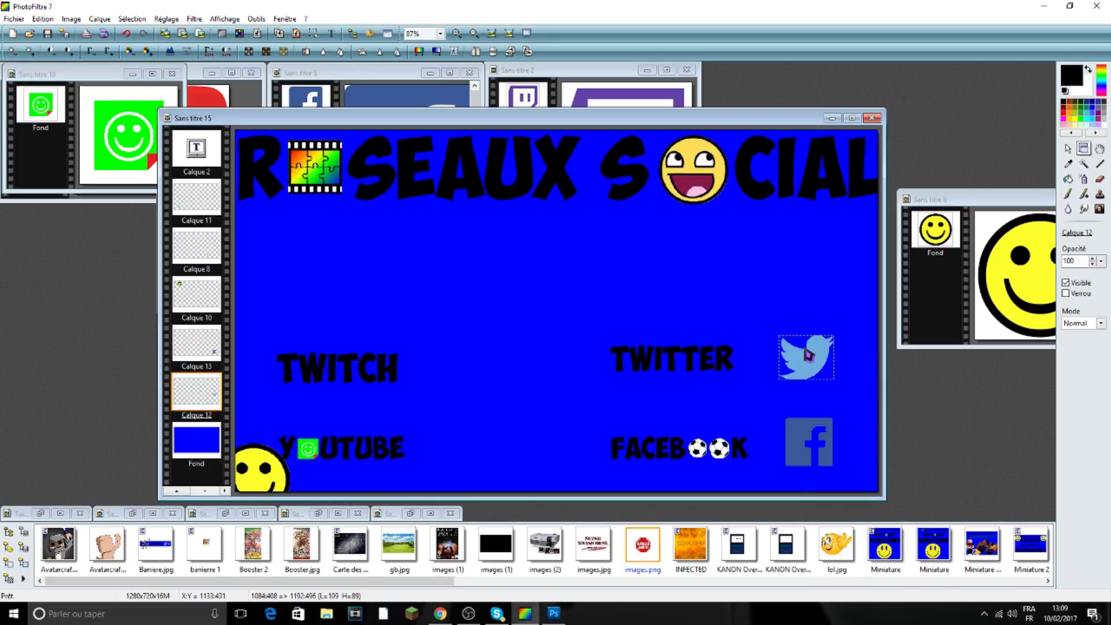
pyautogui.click(816, 321)
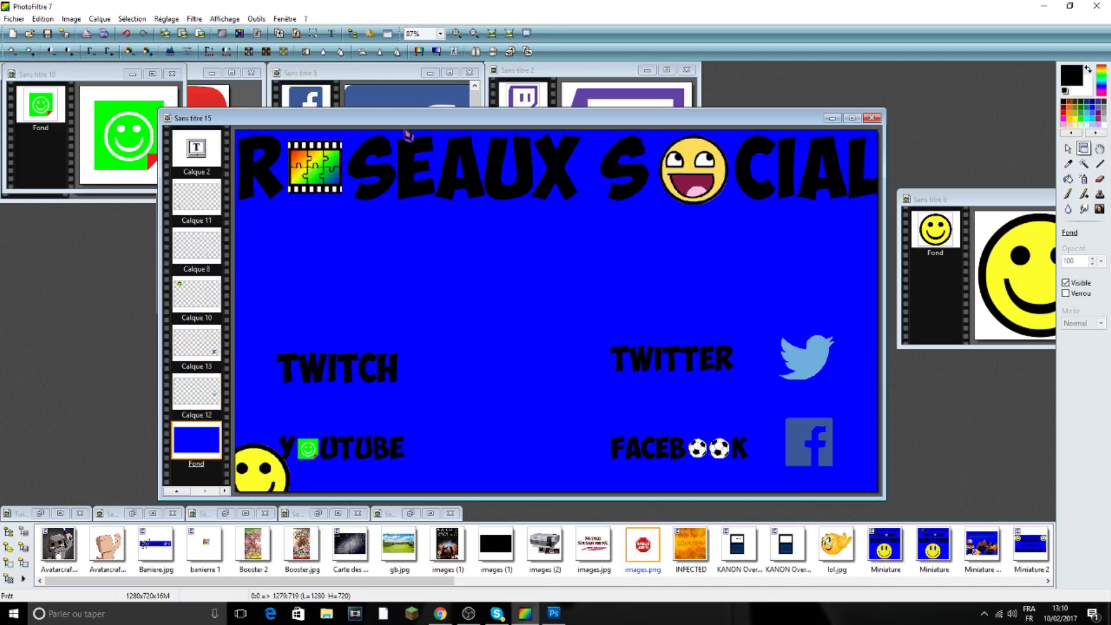
# - Paste the YouTube logo into the blue image, resize it to about 151 × 106 px and place it to the right of YOUTUBE
pyautogui.click(201, 89)
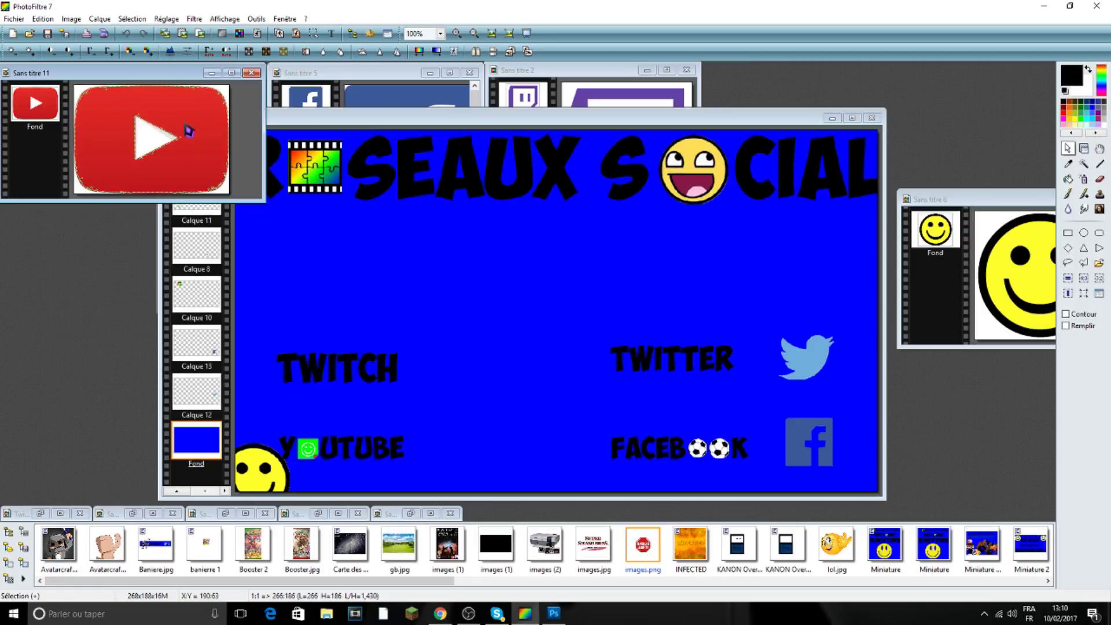
pyautogui.click(505, 314)
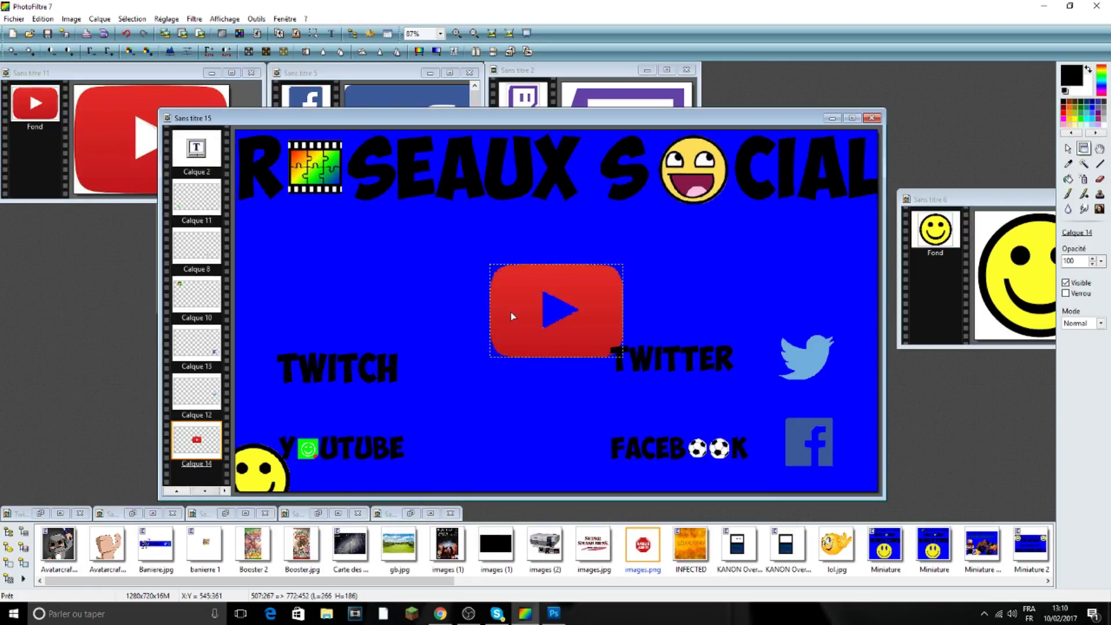
pyautogui.rightClick(512, 313)
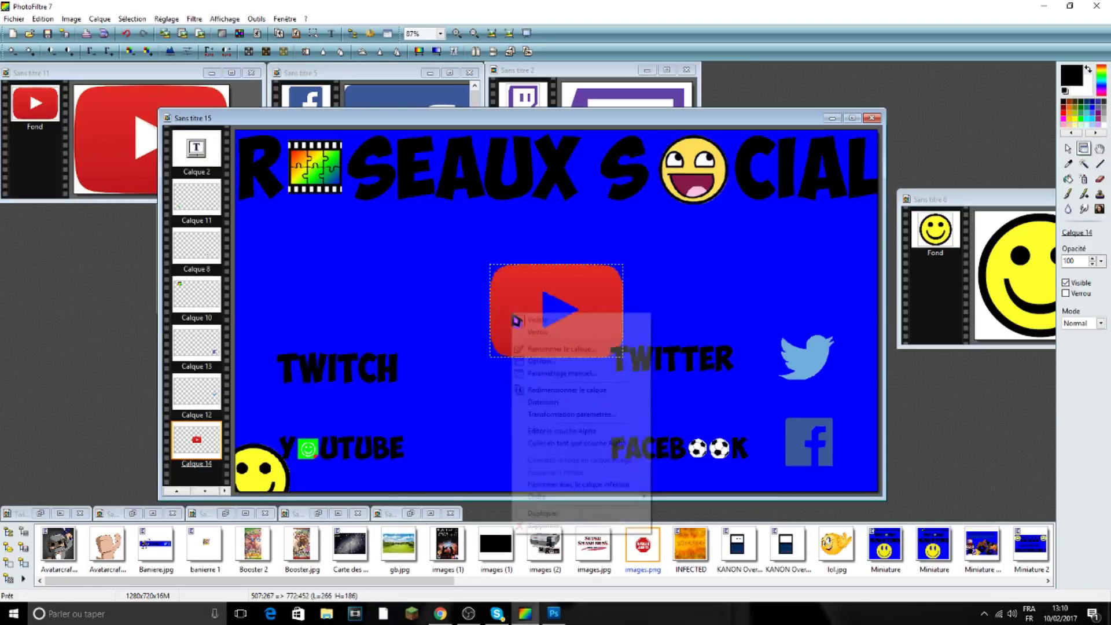
pyautogui.click(558, 390)
pyautogui.moveTo(565, 267); pyautogui.dragTo(504, 447)
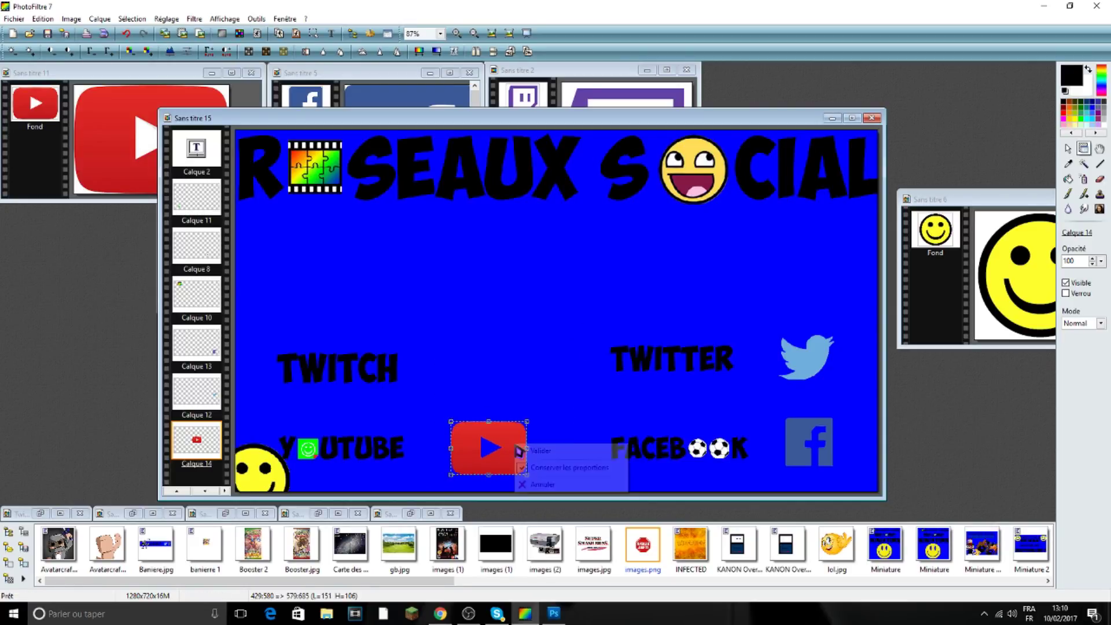
# - Copy the Twitch logo from its own image and paste it into the blue image
pyautogui.click(562, 70)
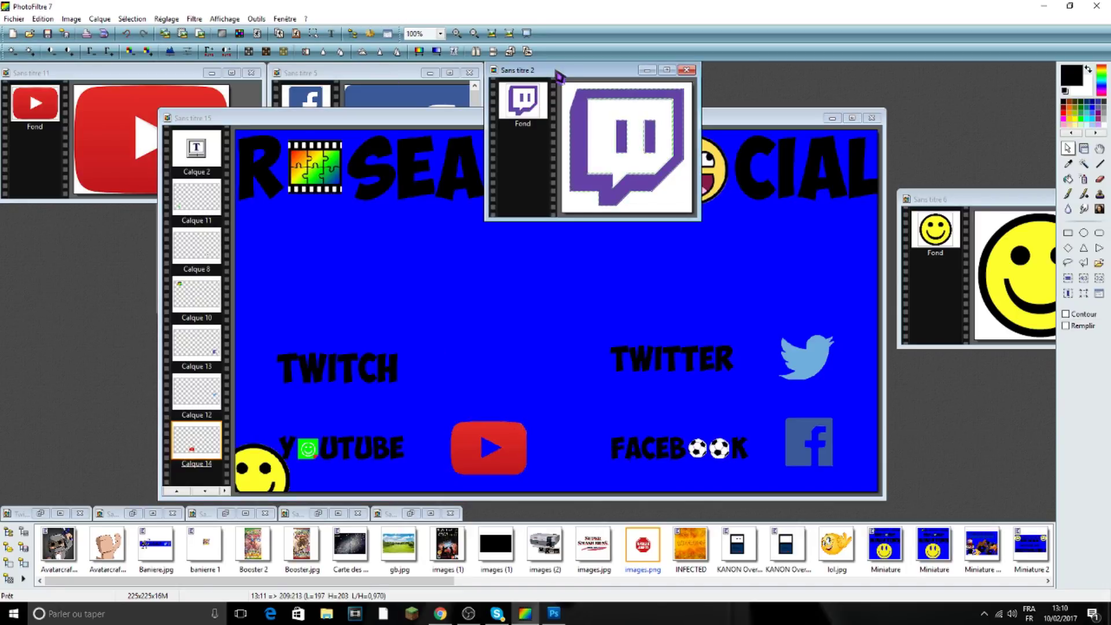
pyautogui.click(455, 359)
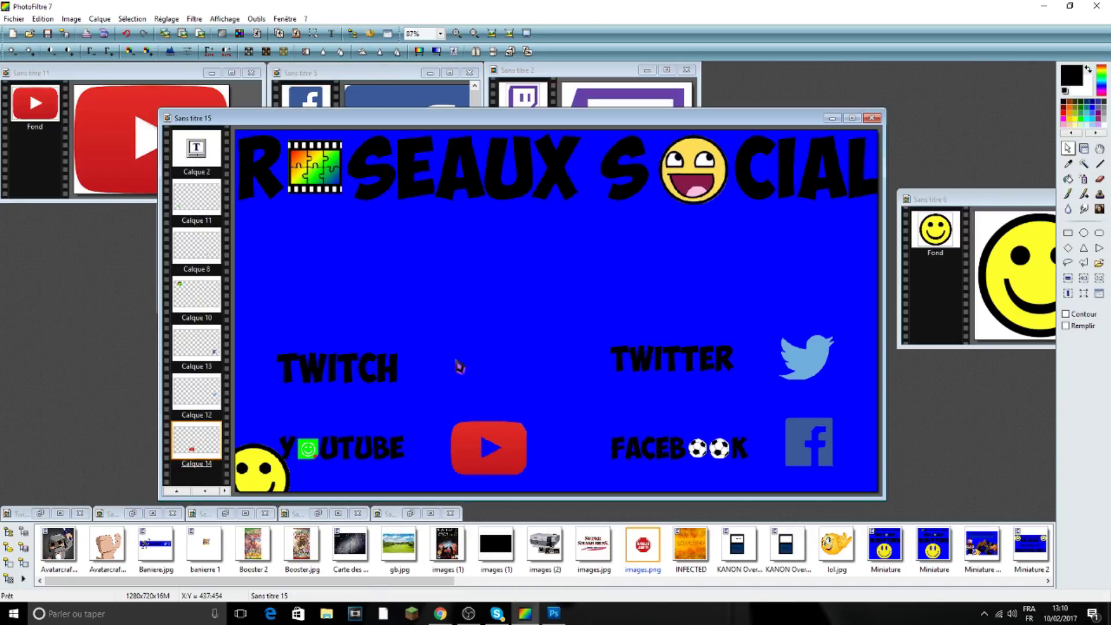
pyautogui.moveTo(459, 366); pyautogui.dragTo(510, 300)
# - Resize the Twitch logo to about 99 × 102 px and place it to the right of TWITCH, above the YouTube logo
pyautogui.rightClick(602, 270)
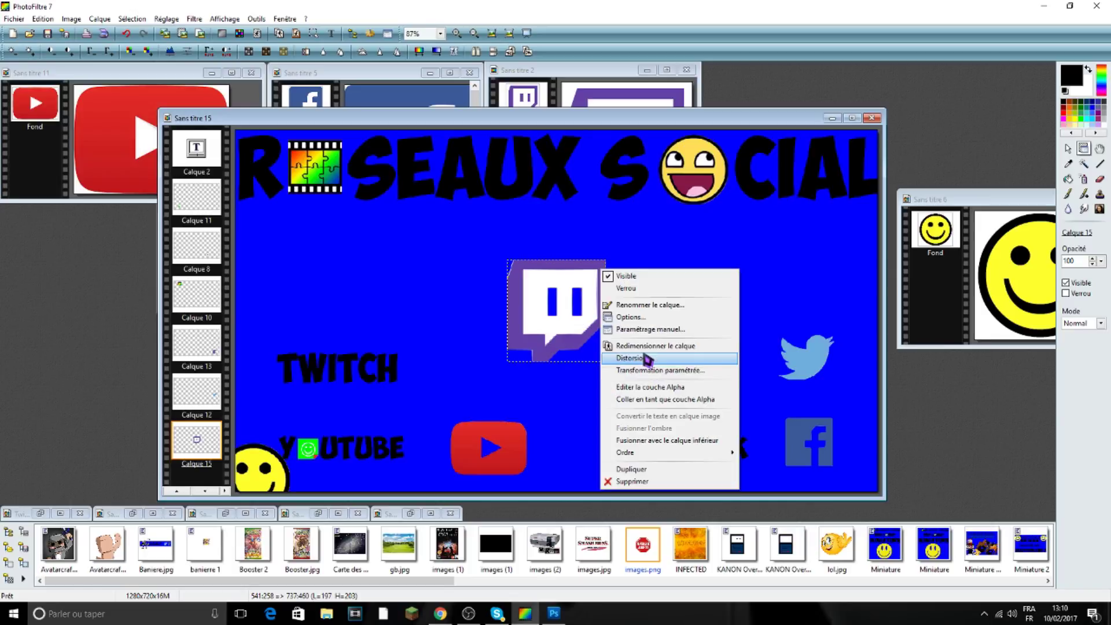
pyautogui.click(647, 355)
pyautogui.moveTo(605, 261); pyautogui.dragTo(574, 293)
pyautogui.moveTo(541, 329); pyautogui.dragTo(526, 338)
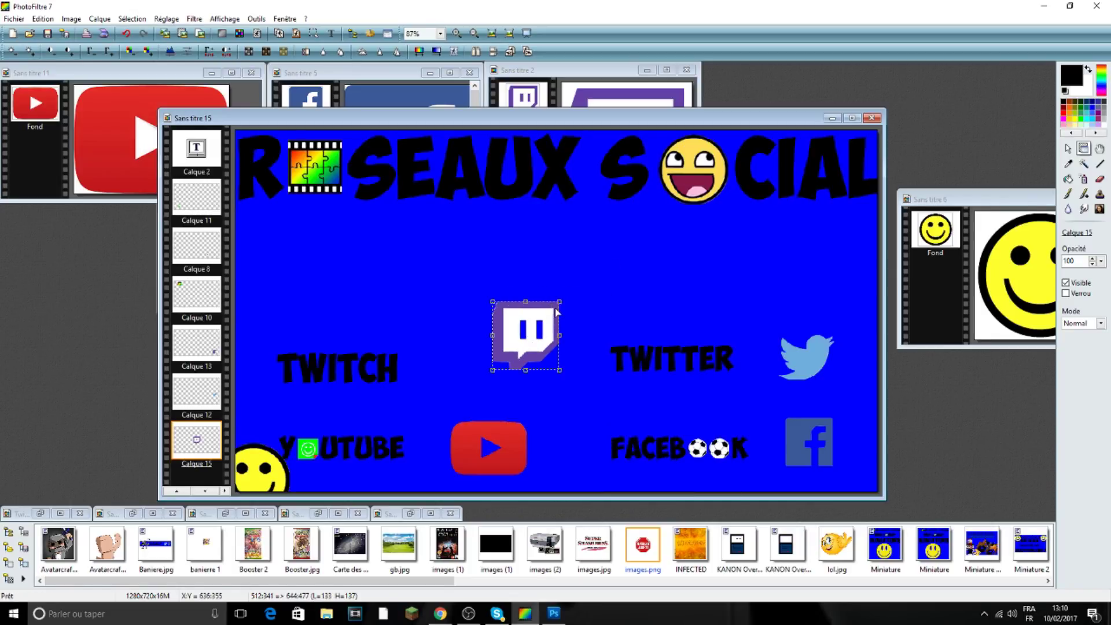
pyautogui.moveTo(560, 302); pyautogui.dragTo(565, 328)
pyautogui.moveTo(483, 323); pyautogui.dragTo(490, 366)
pyautogui.rightClick(489, 366)
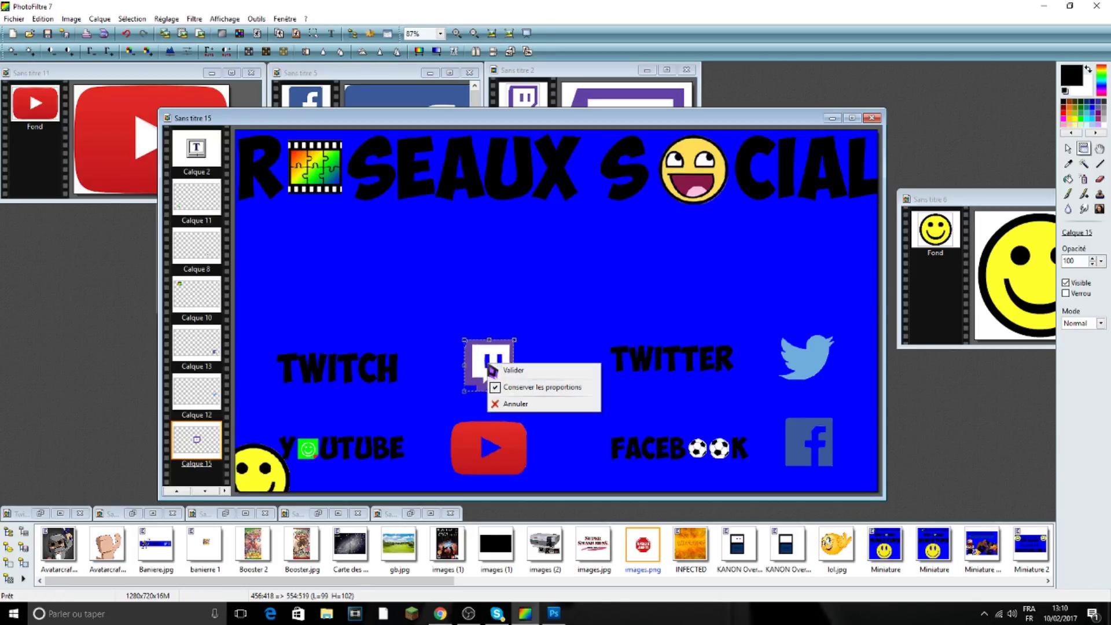
pyautogui.click(502, 368)
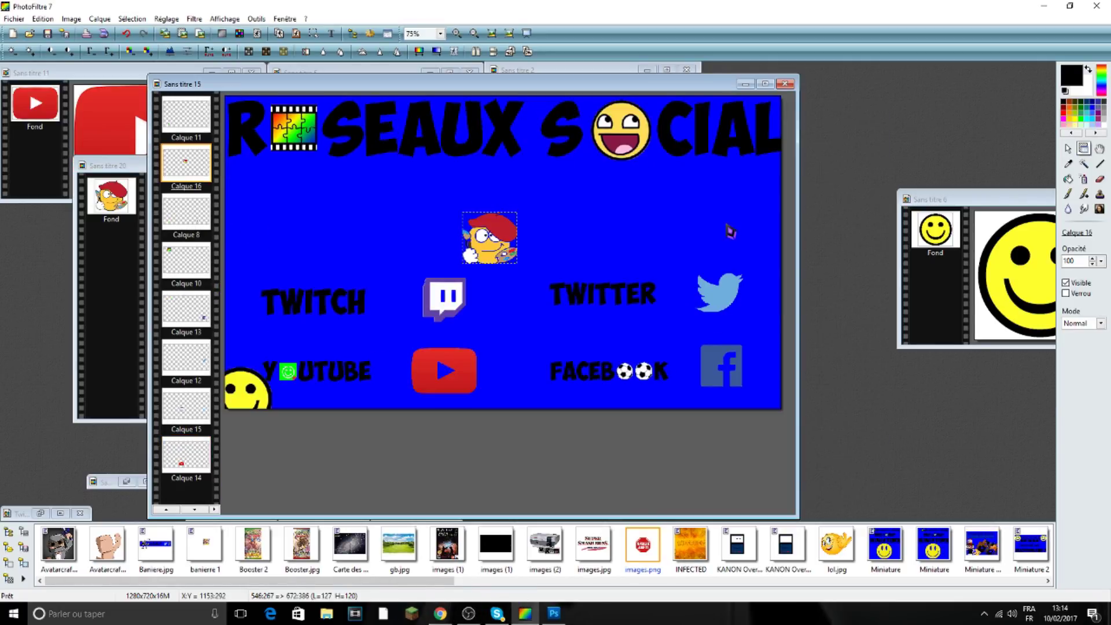
# - Enlarge the painter smiley to about 229 × 216 px and place it partly cut off at the image's left edge, below the title
pyautogui.moveTo(515, 236); pyautogui.dragTo(365, 175)
pyautogui.rightClick(331, 226)
pyautogui.click(374, 303)
pyautogui.moveTo(272, 200); pyautogui.dragTo(236, 200)
pyautogui.moveTo(290, 268); pyautogui.dragTo(295, 263)
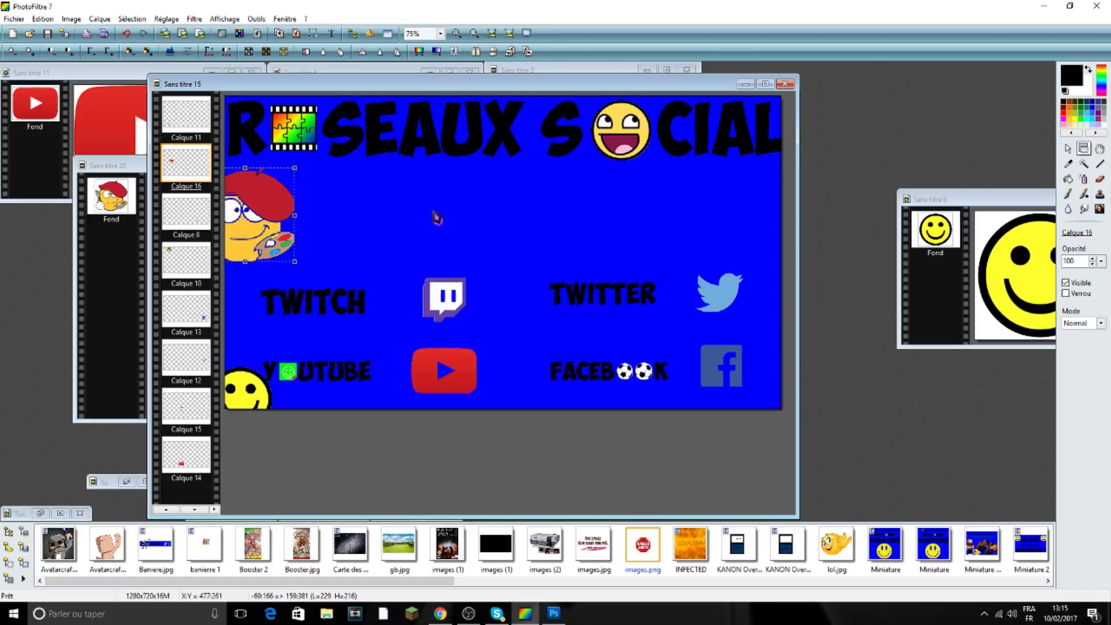
pyautogui.rightClick(269, 225)
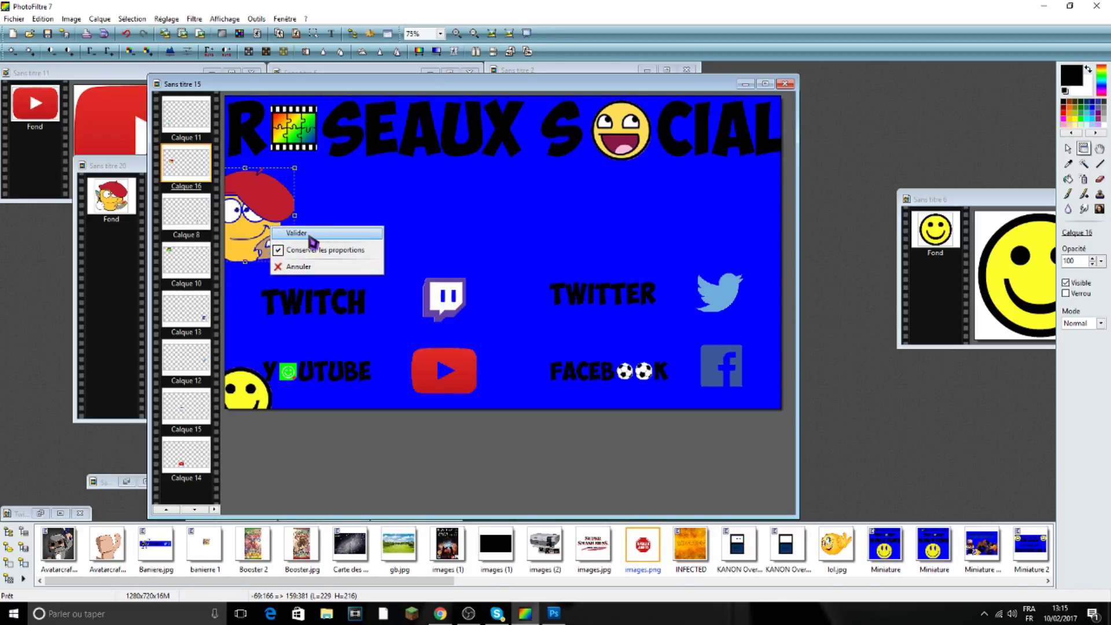
pyautogui.click(311, 234)
pyautogui.click(340, 229)
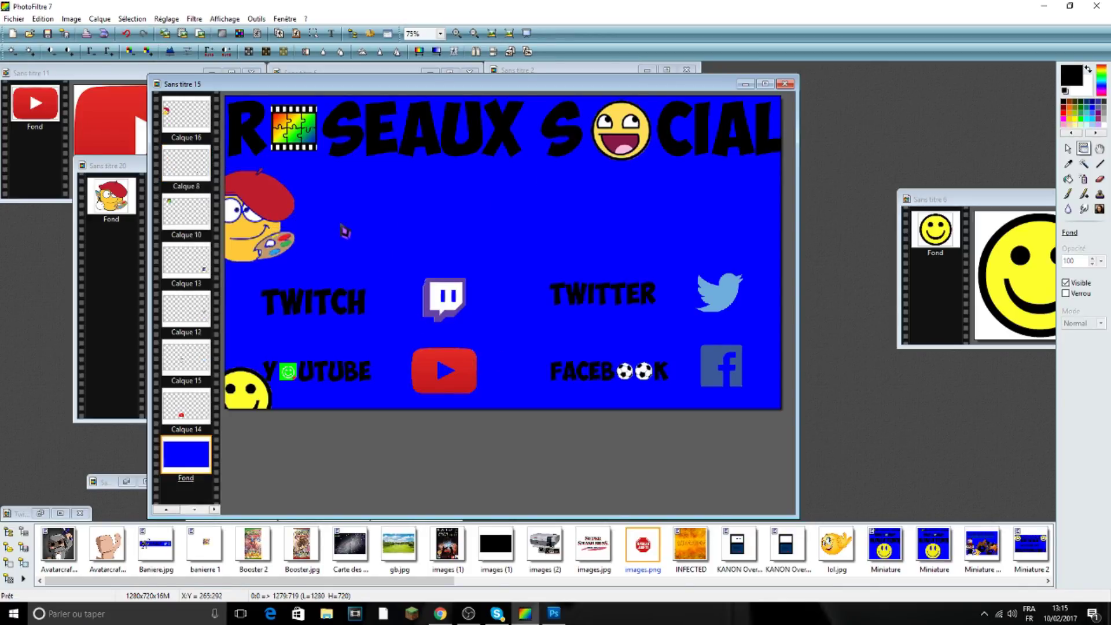
# - Add the text FAIT AVEC PHOTOFILTRE 7 to the blue image in black ObelixPro, size 34
pyautogui.click(334, 36)
pyautogui.moveTo(471, 317); pyautogui.dragTo(404, 322)
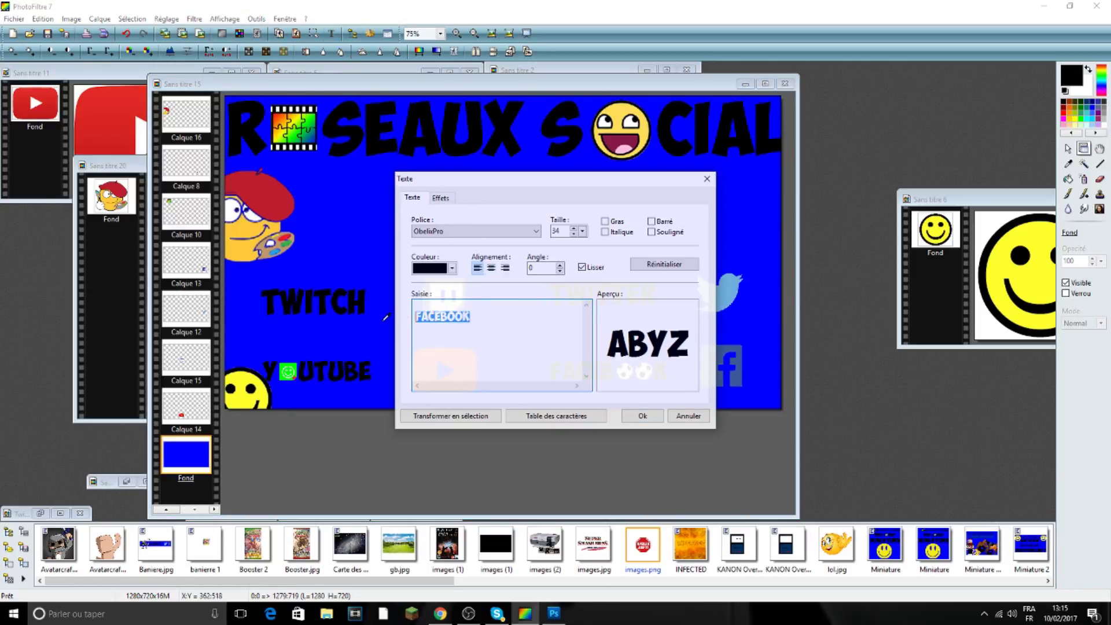
pyautogui.press('BackSpace')
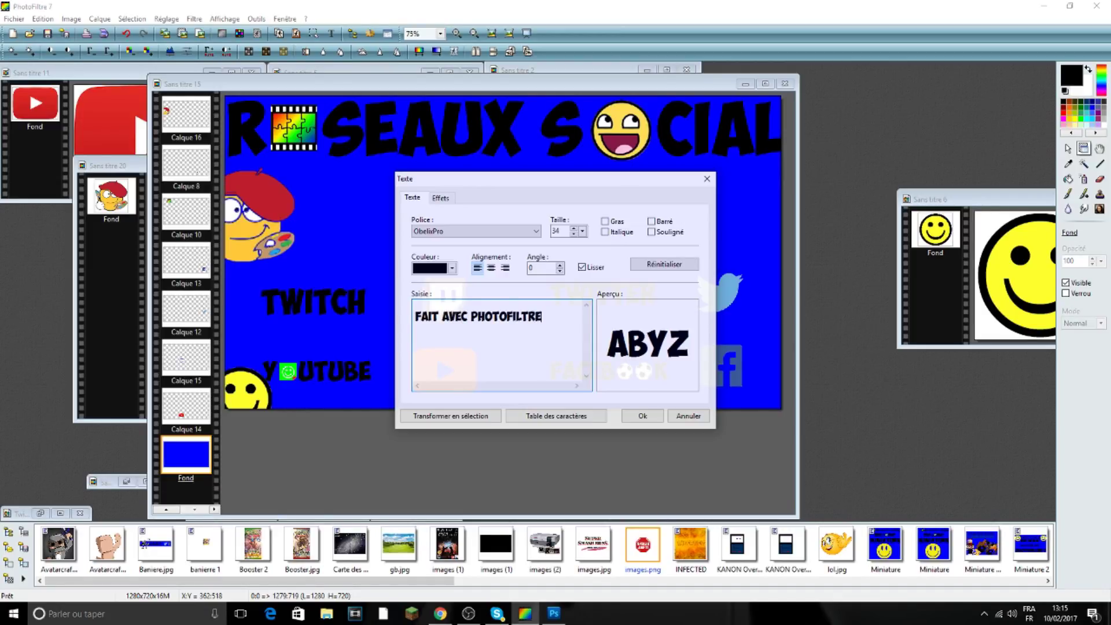
pyautogui.click(642, 415)
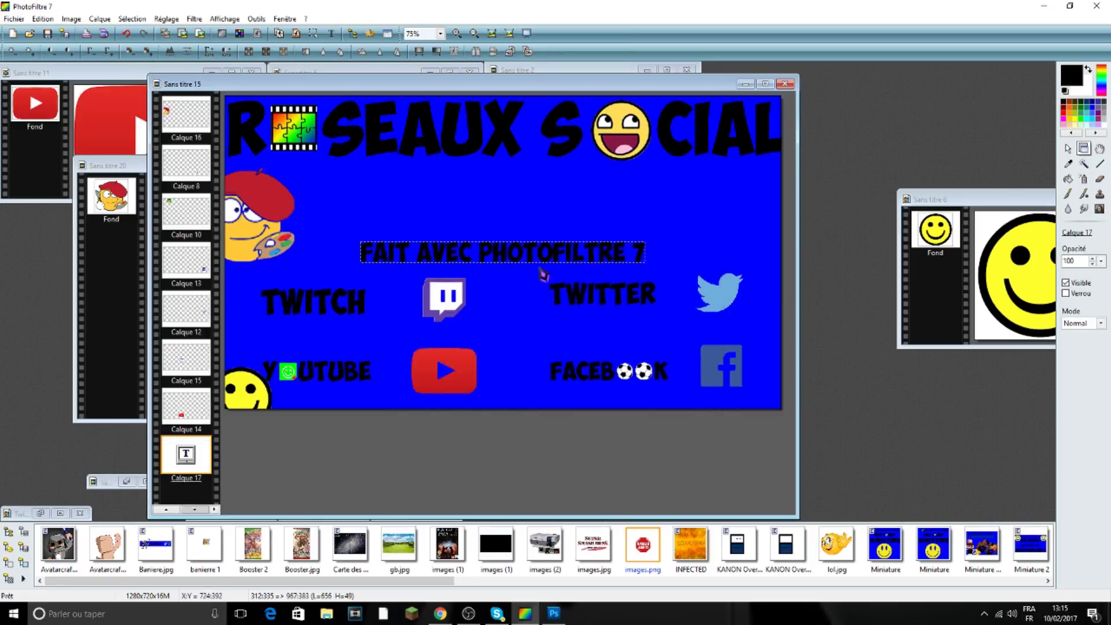
# - Enlarge the PhotoFiltre credit text to about 1117 × 83 px and place it beside the painter smiley, below the title
pyautogui.moveTo(583, 250); pyautogui.dragTo(679, 197)
pyautogui.rightClick(713, 199)
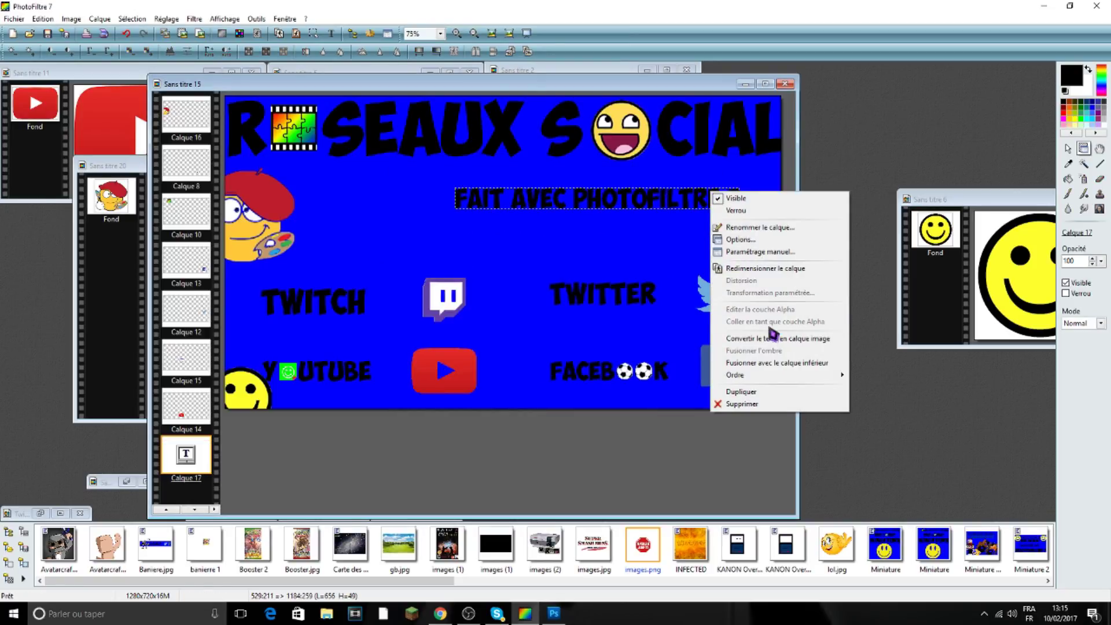
pyautogui.click(758, 272)
pyautogui.moveTo(761, 199); pyautogui.dragTo(721, 214)
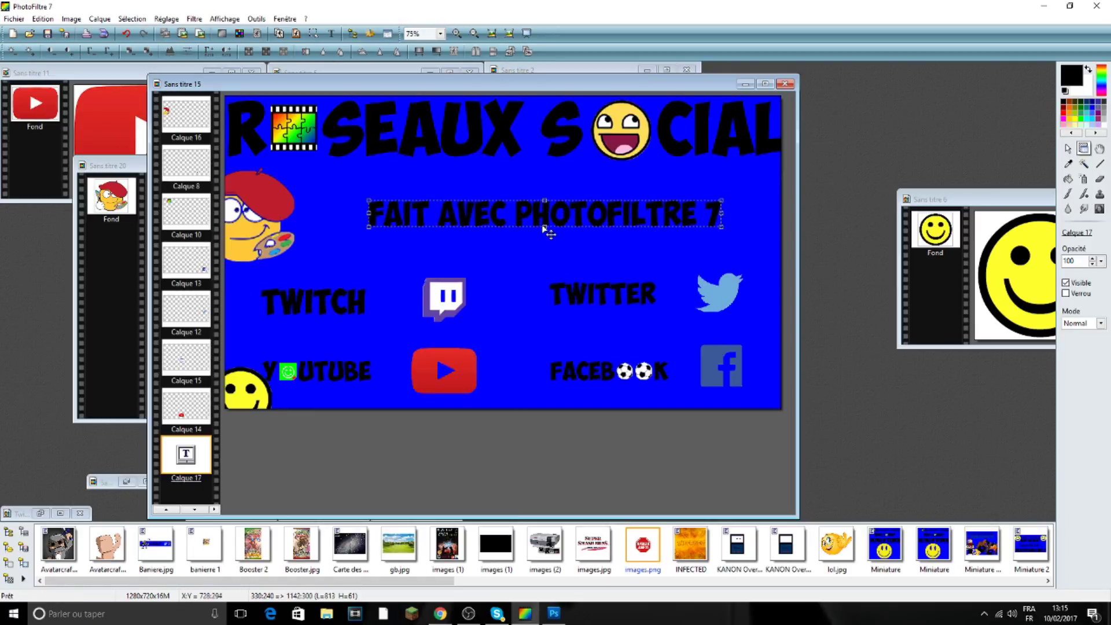
pyautogui.moveTo(545, 229); pyautogui.dragTo(542, 255)
pyautogui.moveTo(555, 208); pyautogui.dragTo(501, 198)
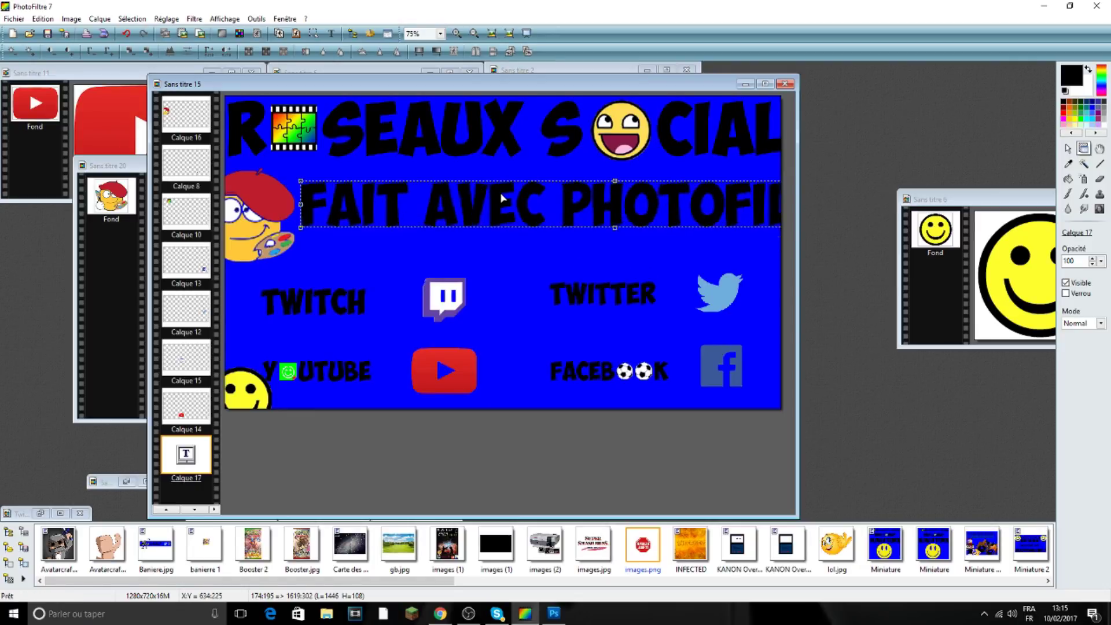
pyautogui.moveTo(644, 226)
pyautogui.mouseDown()
pyautogui.moveTo(688, 221)
pyautogui.moveTo(633, 195)
pyautogui.moveTo(643, 195)
pyautogui.moveTo(646, 224)
pyautogui.moveTo(646, 211)
pyautogui.mouseUp()
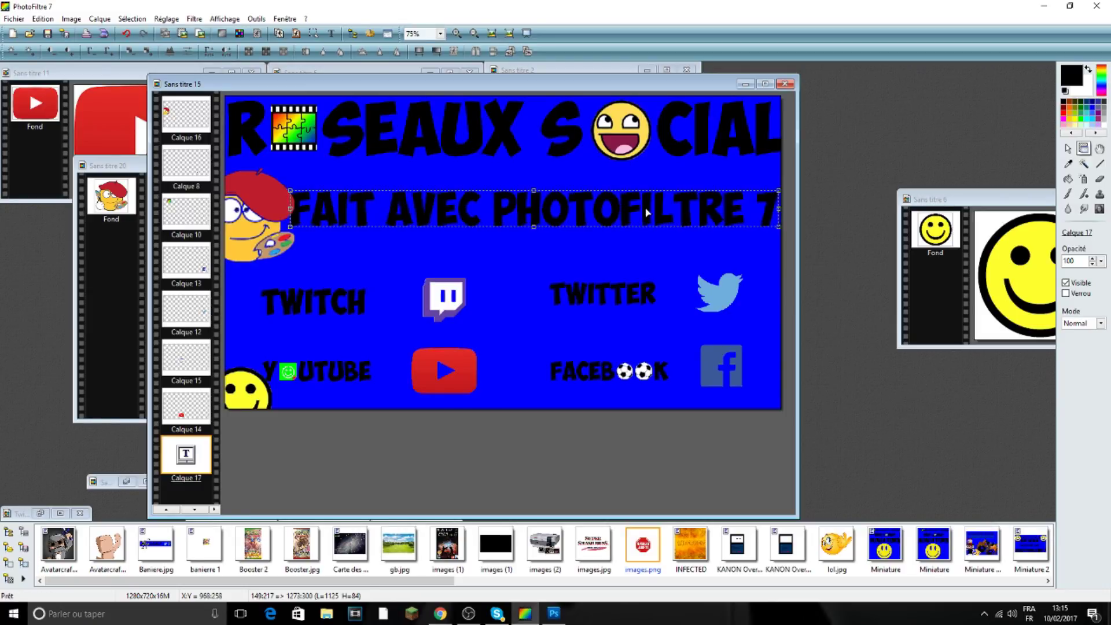
pyautogui.click(570, 278)
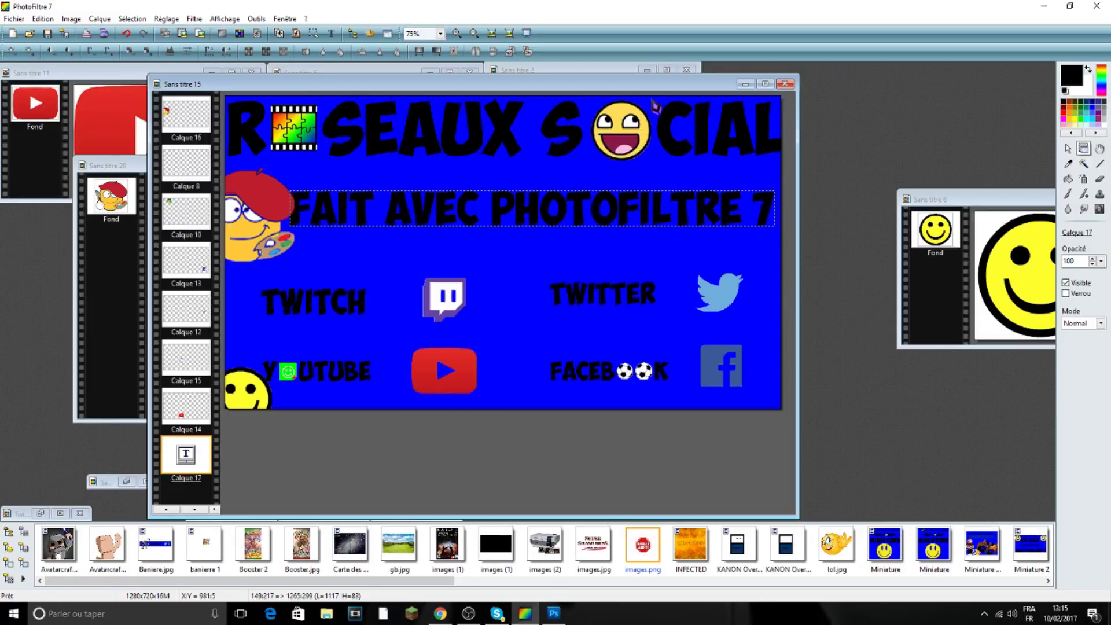
# - Save the social networks image in JPEG format as Sans titre 15.jpg in the Téléchargements folder
pyautogui.click(18, 19)
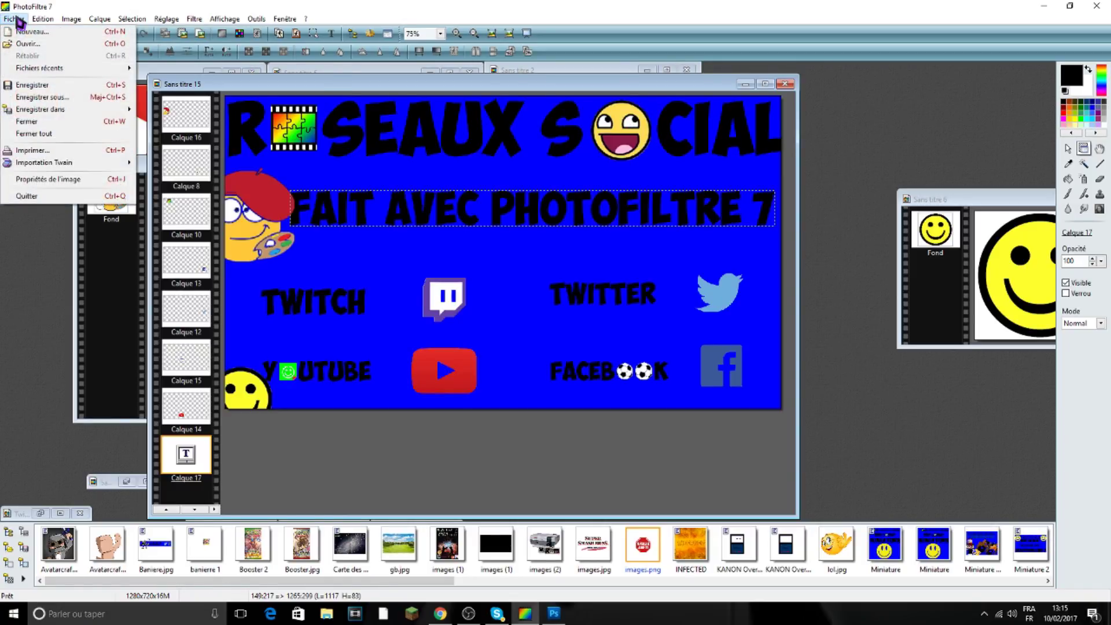
pyautogui.click(44, 97)
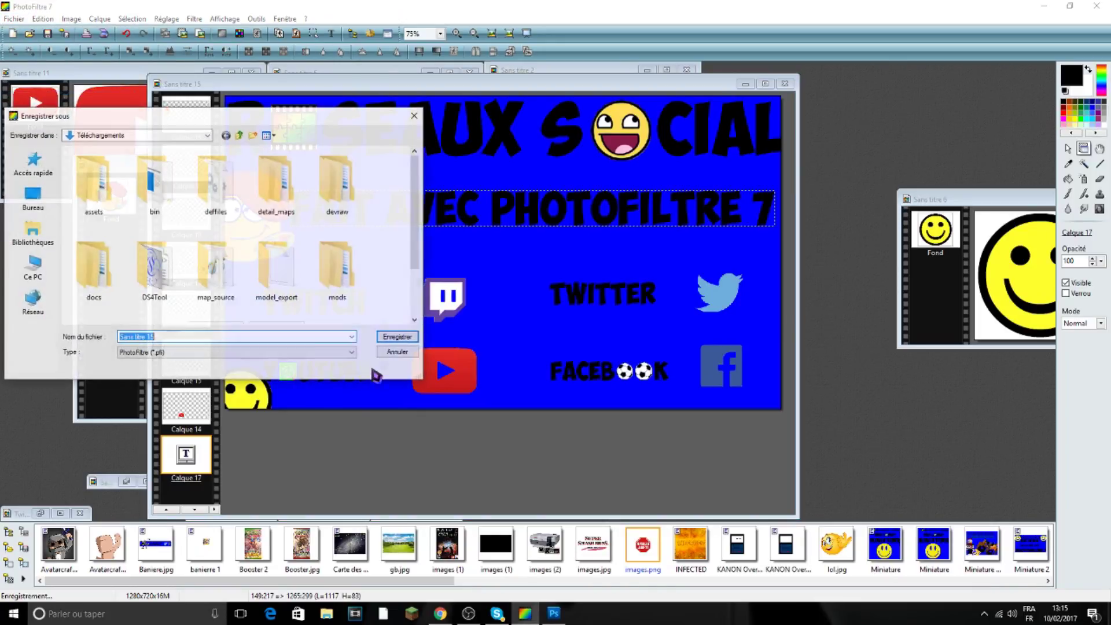
pyautogui.click(173, 352)
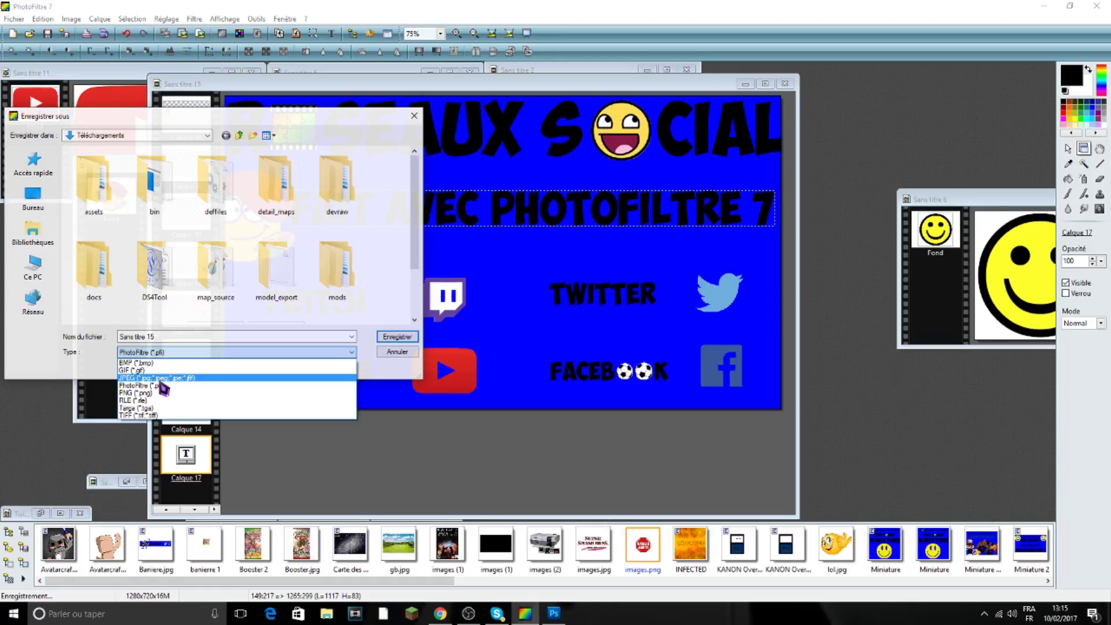
pyautogui.click(179, 379)
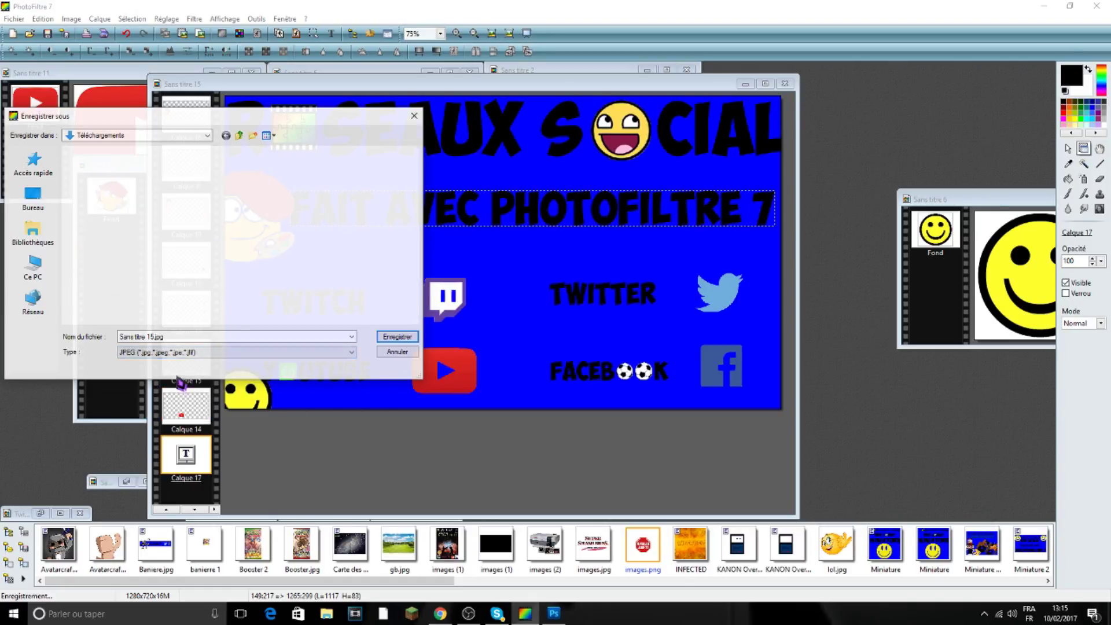
pyautogui.click(179, 352)
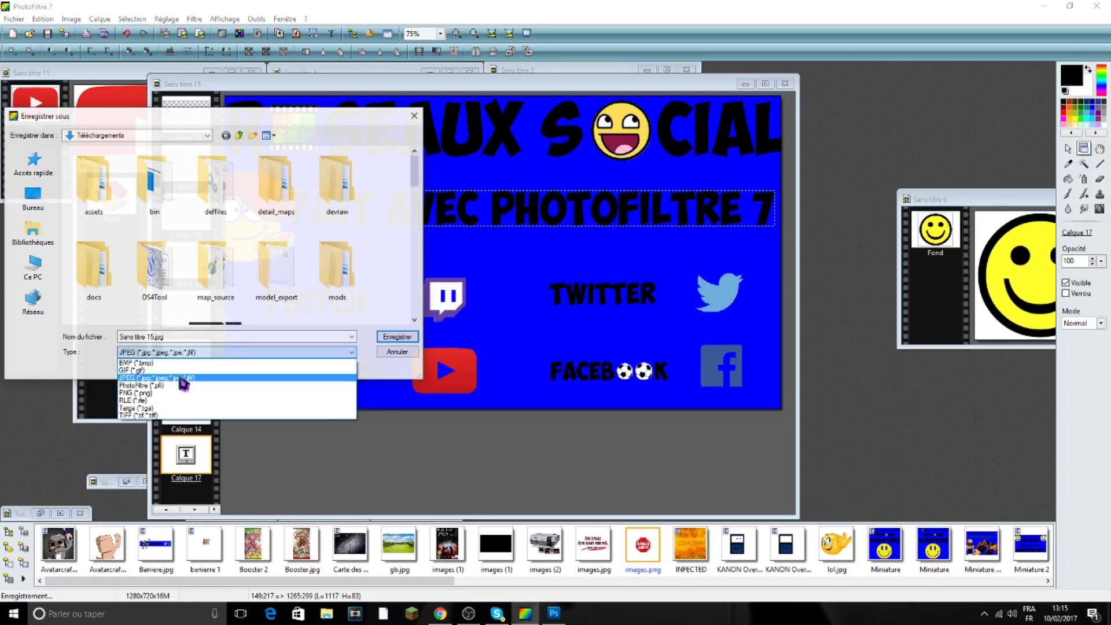
pyautogui.click(180, 379)
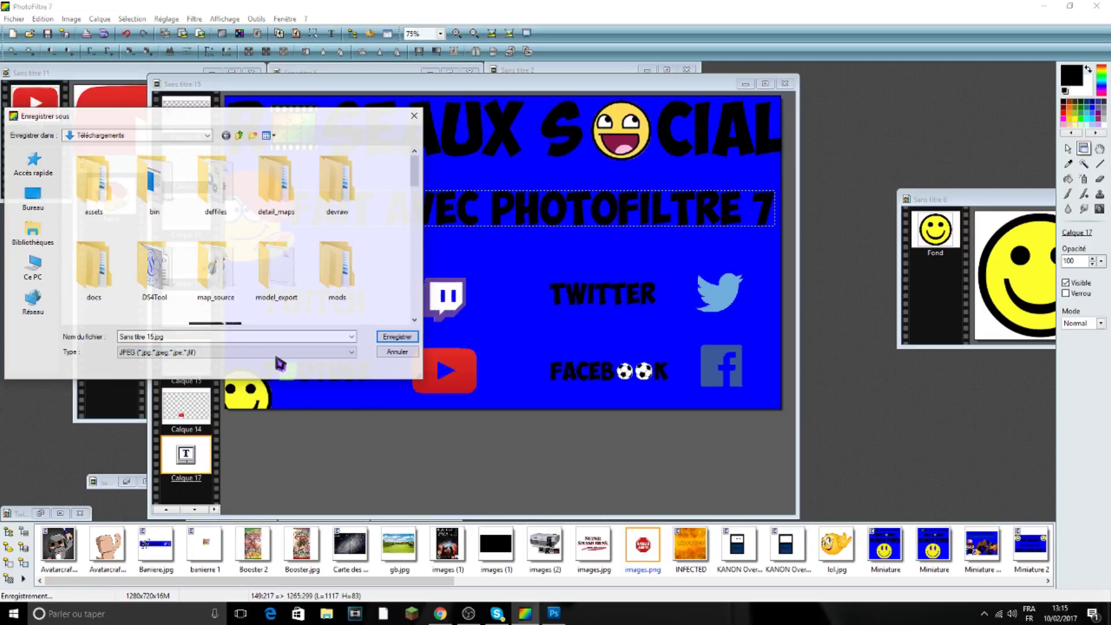
pyautogui.click(395, 338)
pyautogui.click(585, 340)
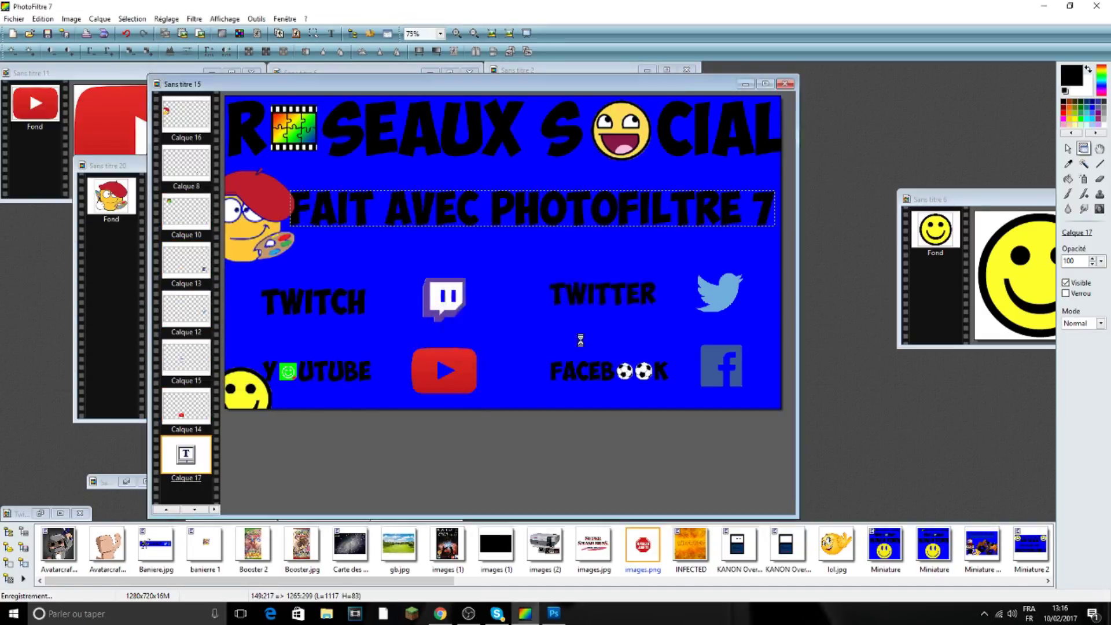
pyautogui.click(595, 381)
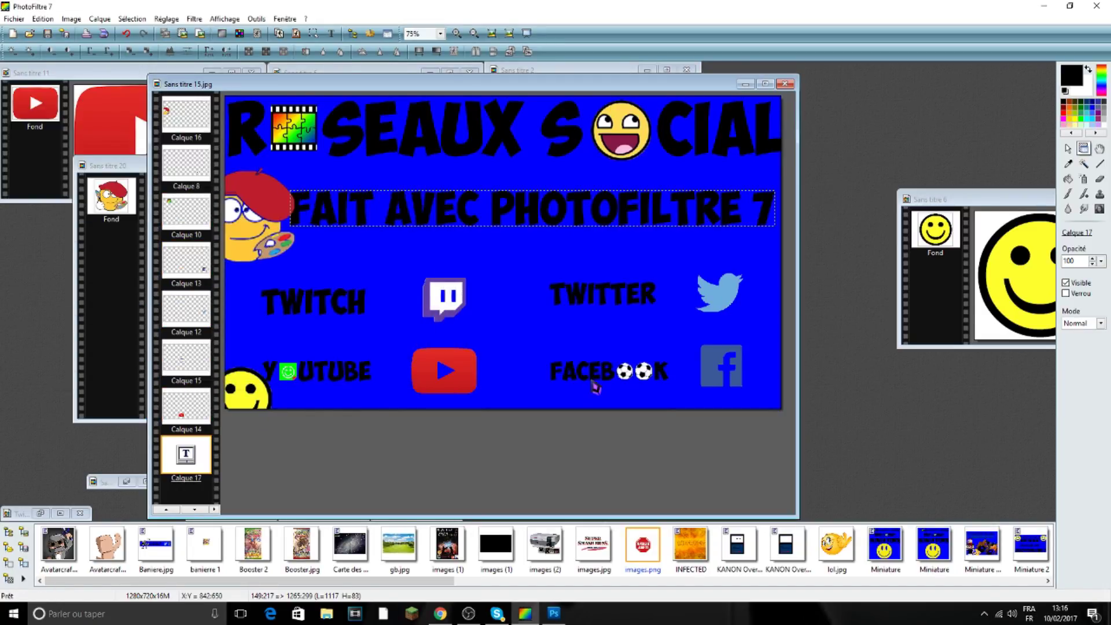